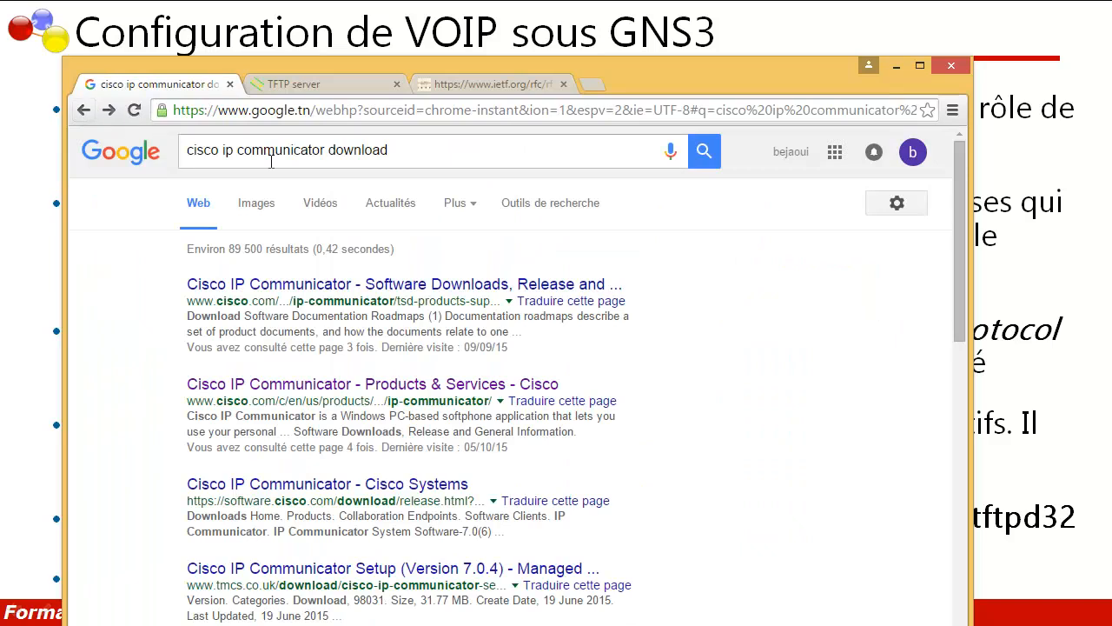
View the Cisco IP Communicator Products & Services page from the search results, then return to the results.
{"action": "left_click_drag", "start_coordinate": [404, 152], "coordinate": [179, 148]}
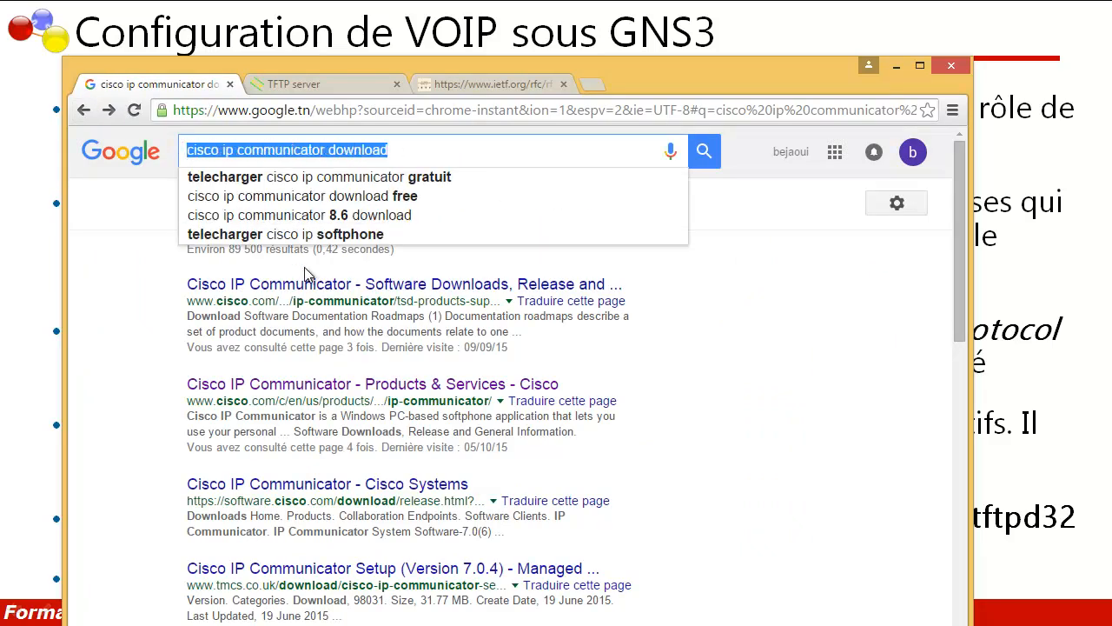
{"action": "left_click", "coordinate": [339, 385]}
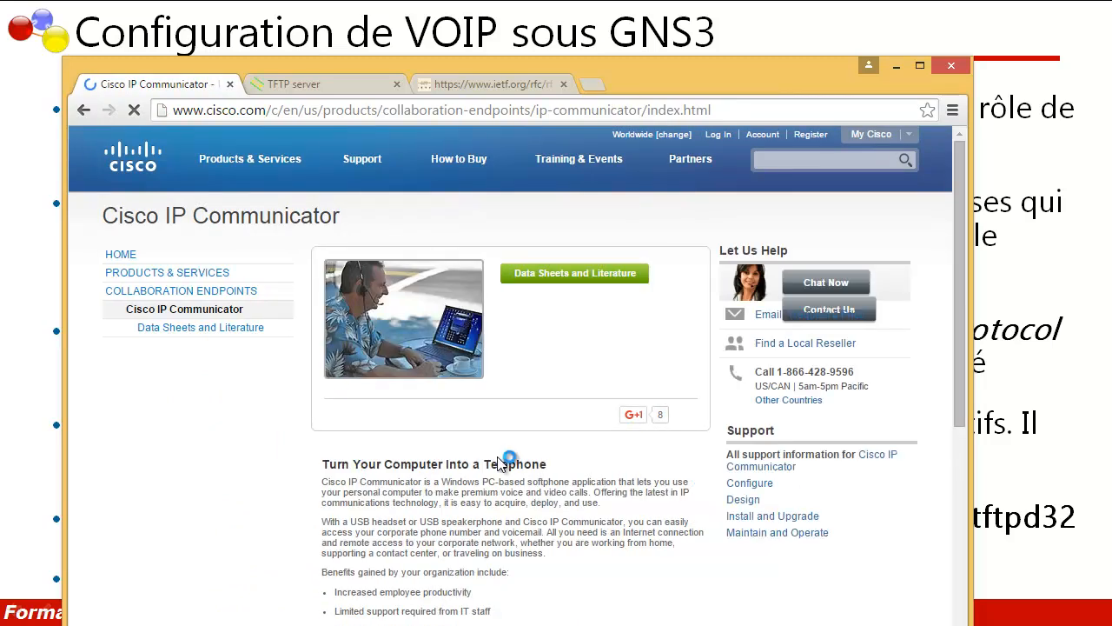
{"action": "scroll", "coordinate": [504, 460], "scroll_direction": "down", "scroll_amount": 3}
{"action": "scroll", "coordinate": [503, 461], "scroll_direction": "up", "scroll_amount": 2}
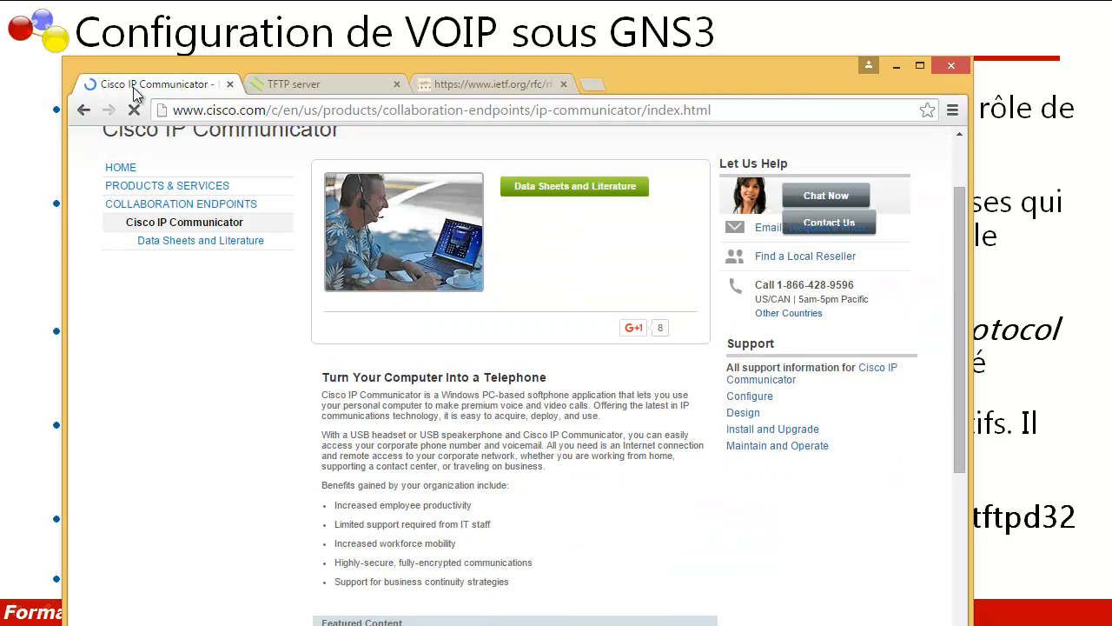
{"action": "left_click", "coordinate": [84, 110]}
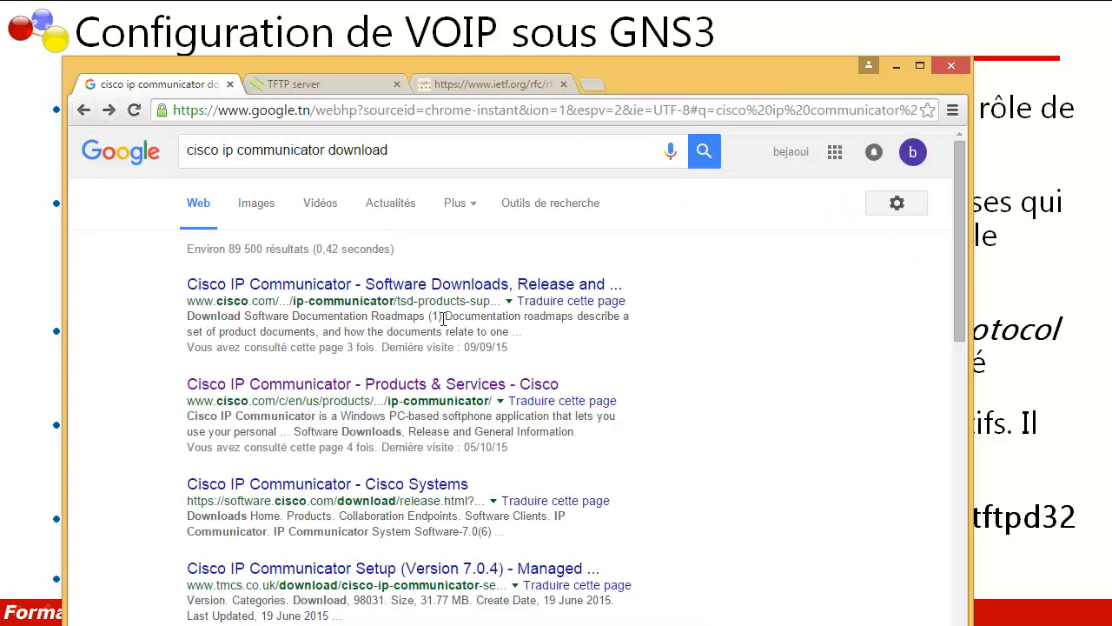
Try to download Cisco IP Communicator v 8.6(5) from Cisco's Software Downloads page, dismissing the login request.
{"action": "left_click", "coordinate": [357, 288]}
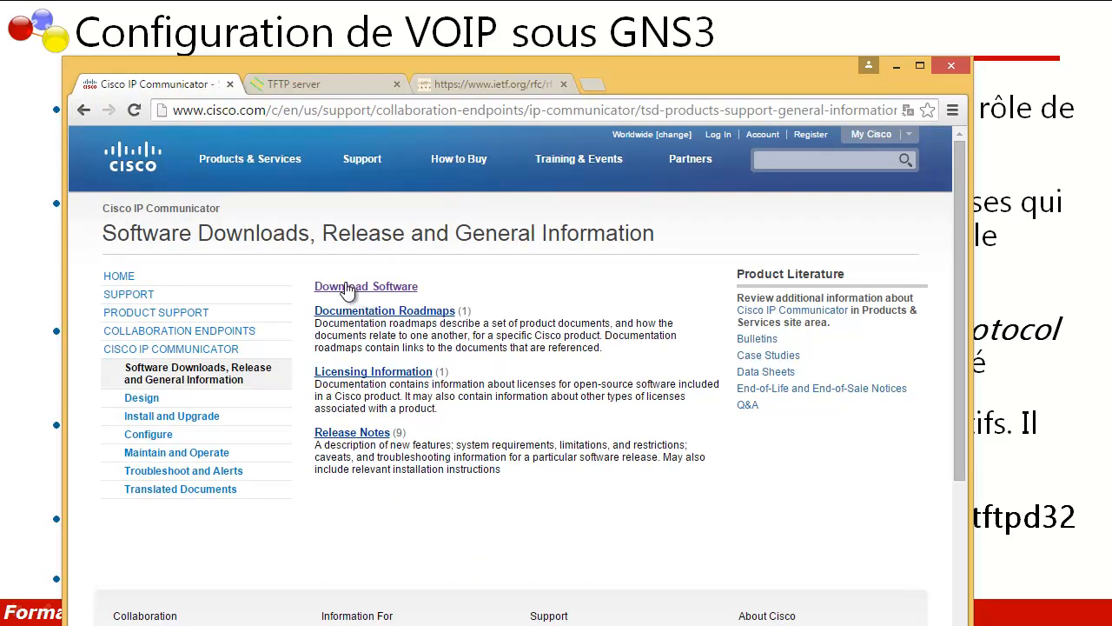
{"action": "left_click", "coordinate": [351, 289]}
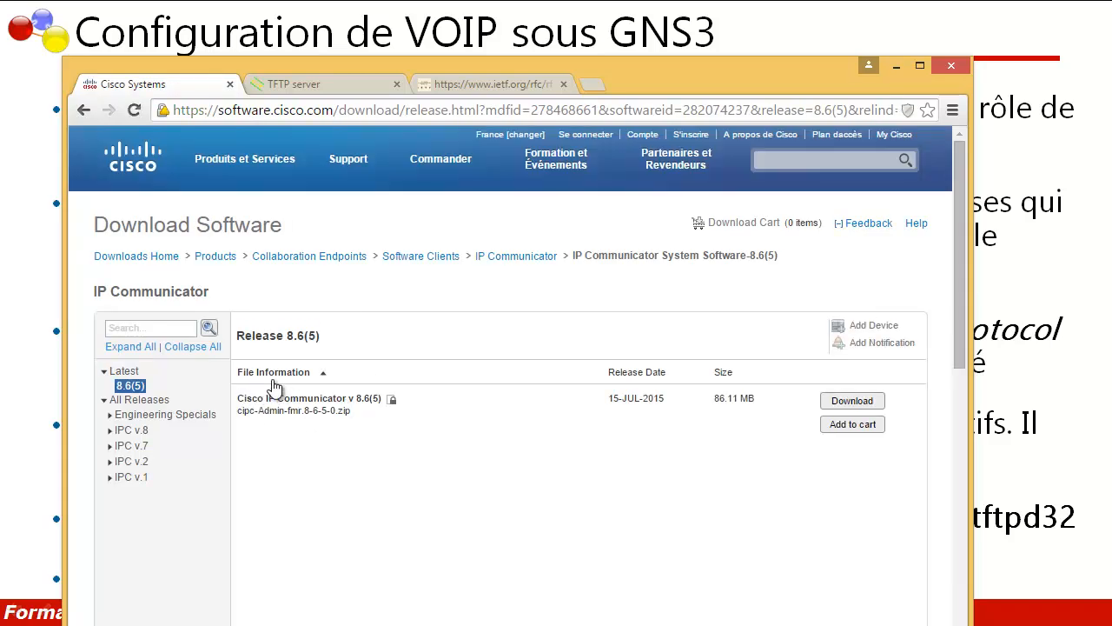
{"action": "mouse_move", "coordinate": [312, 415]}
{"action": "left_click", "coordinate": [852, 402]}
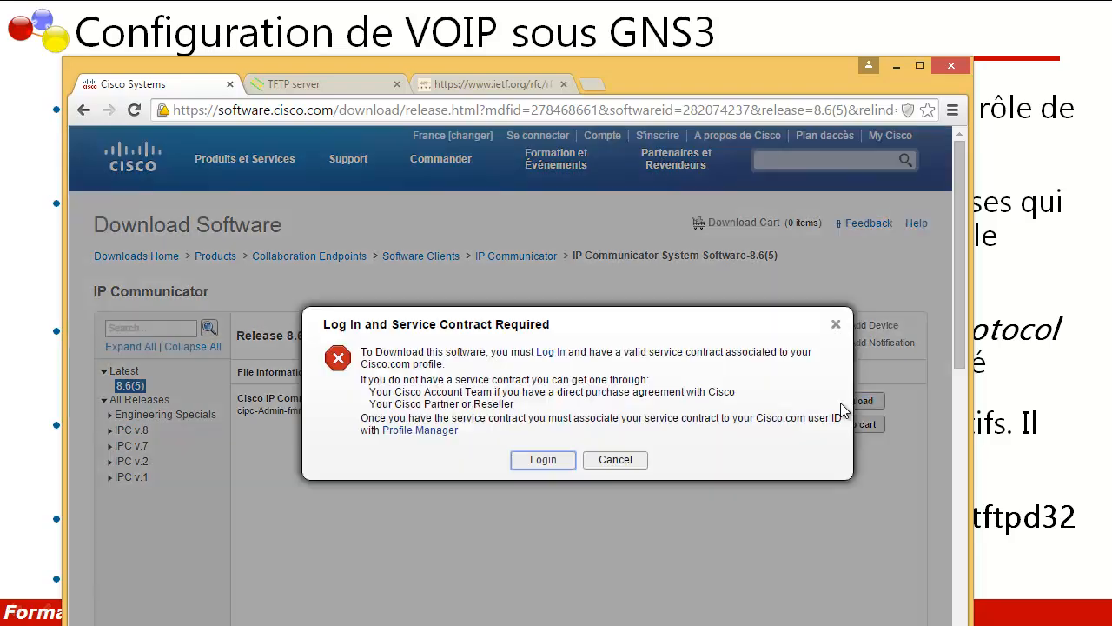
{"action": "left_click", "coordinate": [837, 325]}
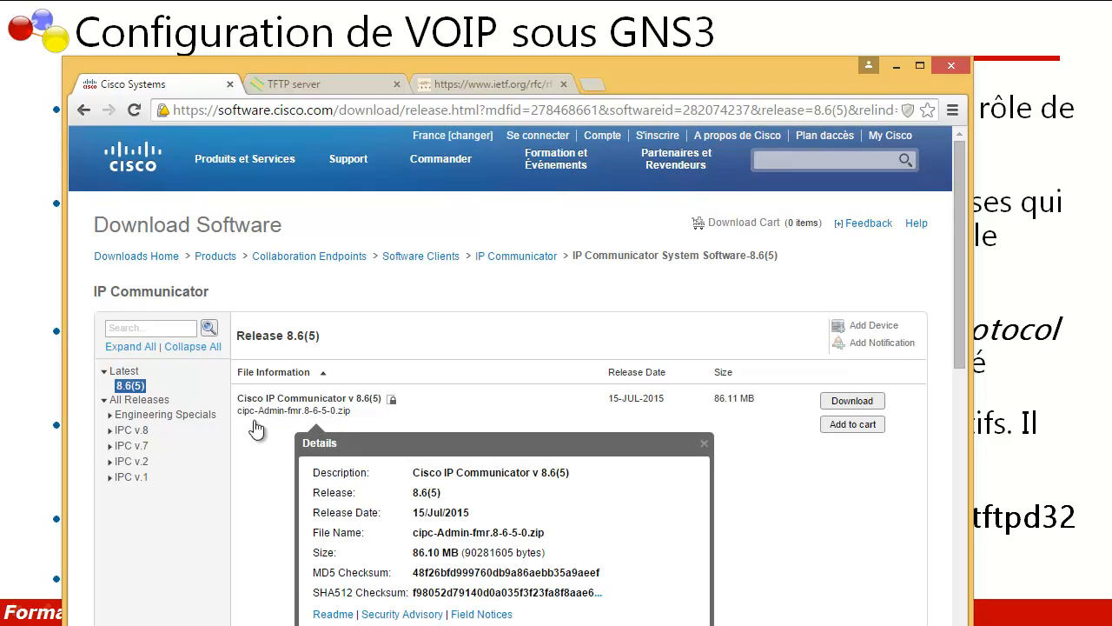
Examine the CiscoIPCommunicatorSetup and cme-full-4.3.0.0 files in the VOIP folder, and return to the PowerPoint slide show.
{"action": "key", "text": "alt+Tab"}
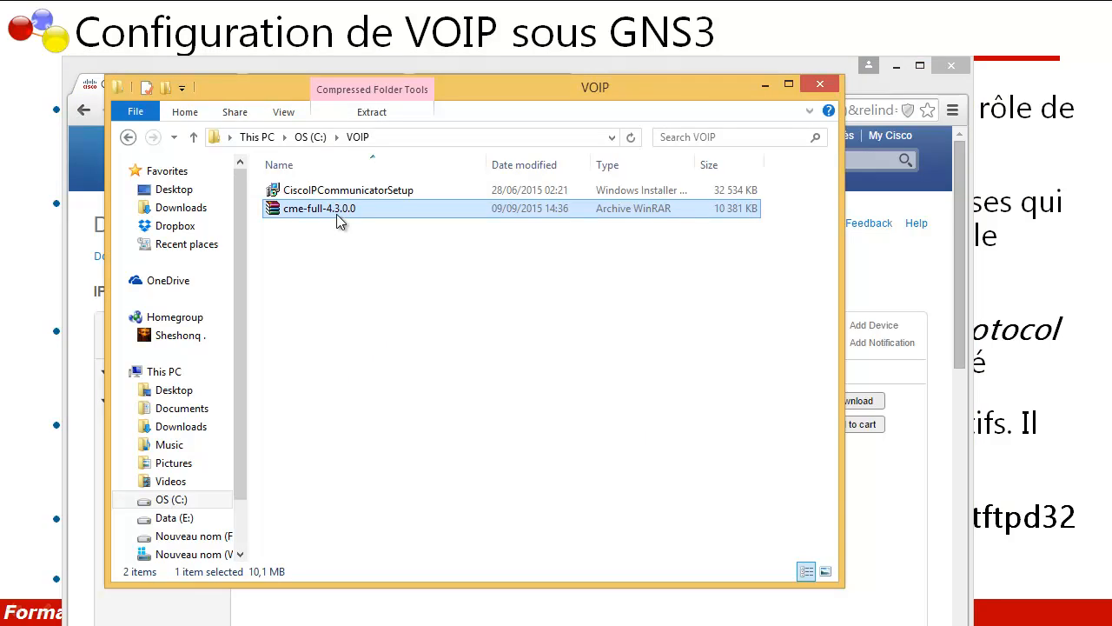
{"action": "mouse_move", "coordinate": [315, 198]}
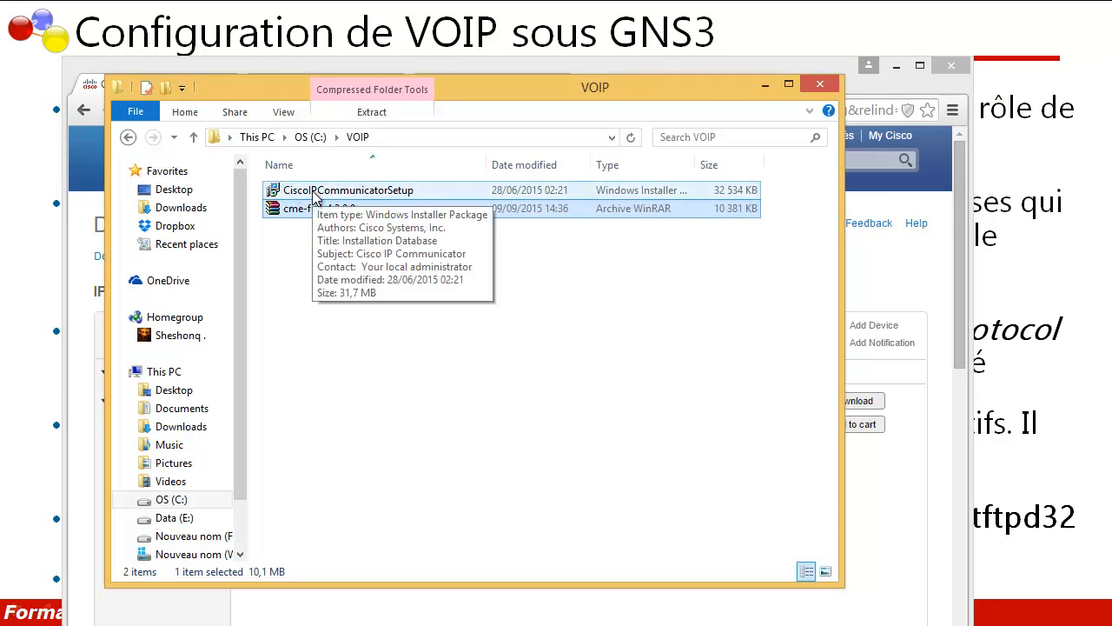
{"action": "left_click", "coordinate": [315, 198]}
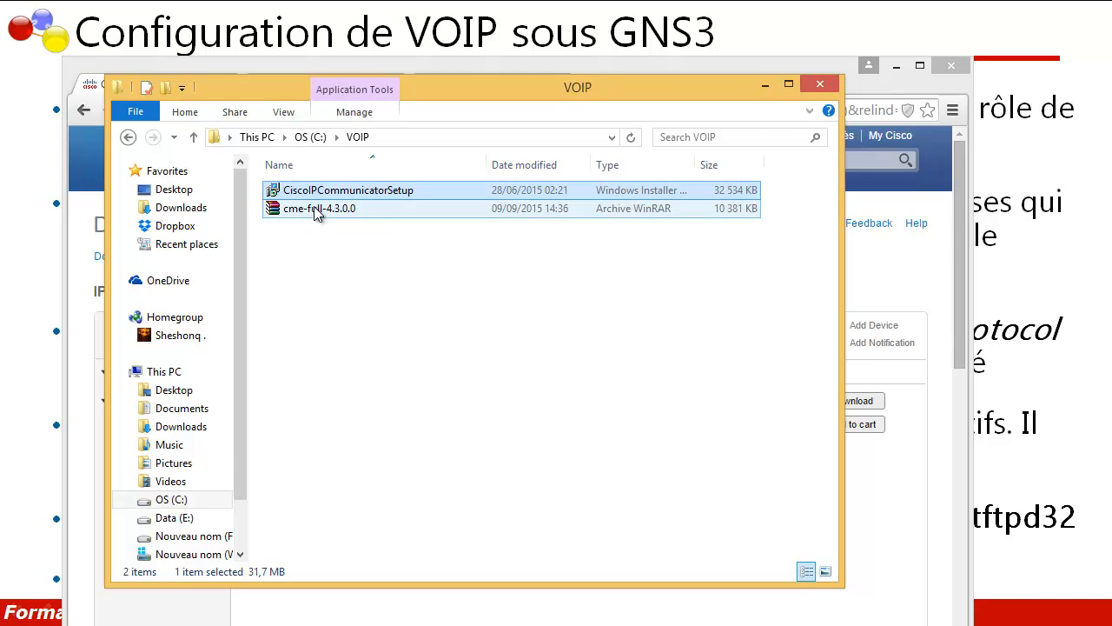
{"action": "mouse_move", "coordinate": [296, 195]}
{"action": "left_click", "coordinate": [769, 85]}
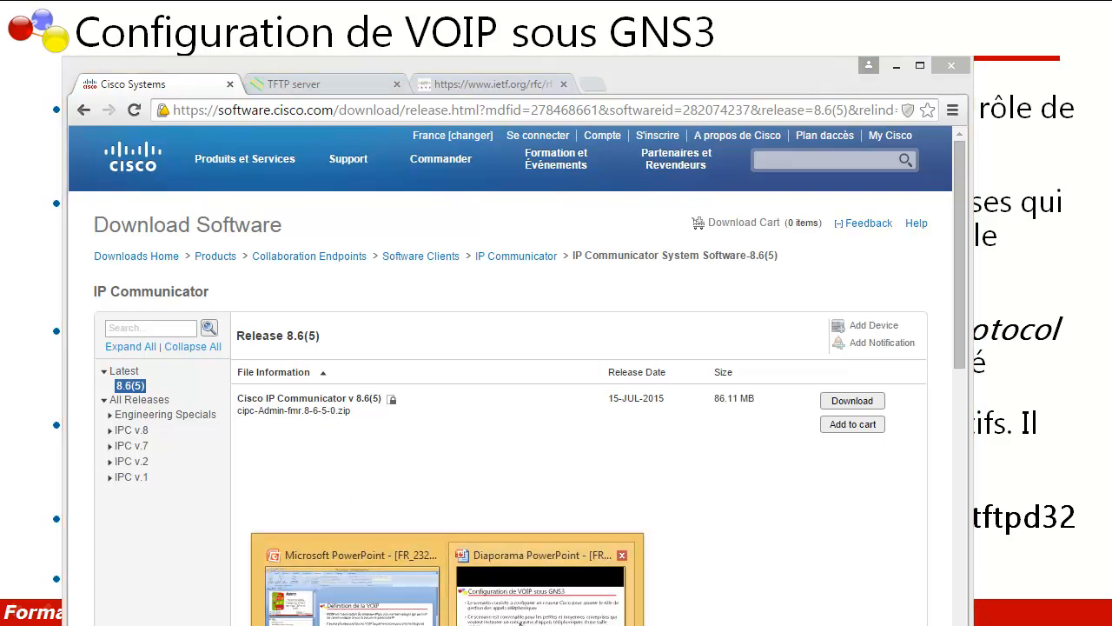
{"action": "left_click", "coordinate": [530, 578]}
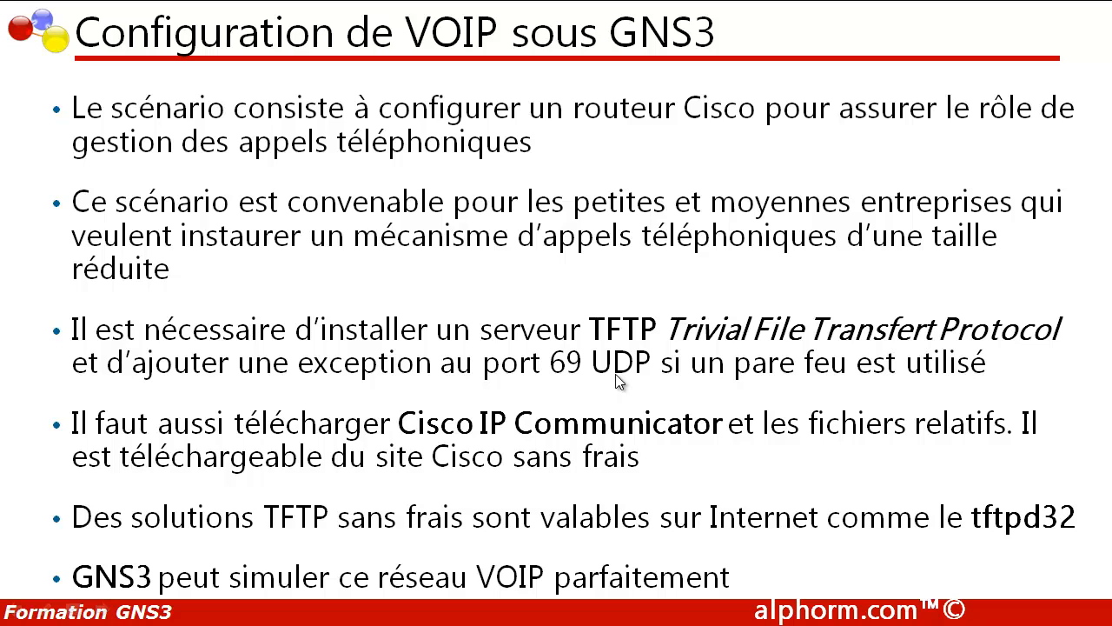
Launch GNS3 without creating a new project and dock the Jungle Newsfeed together with the Topology Summary.
{"action": "key", "text": "super"}
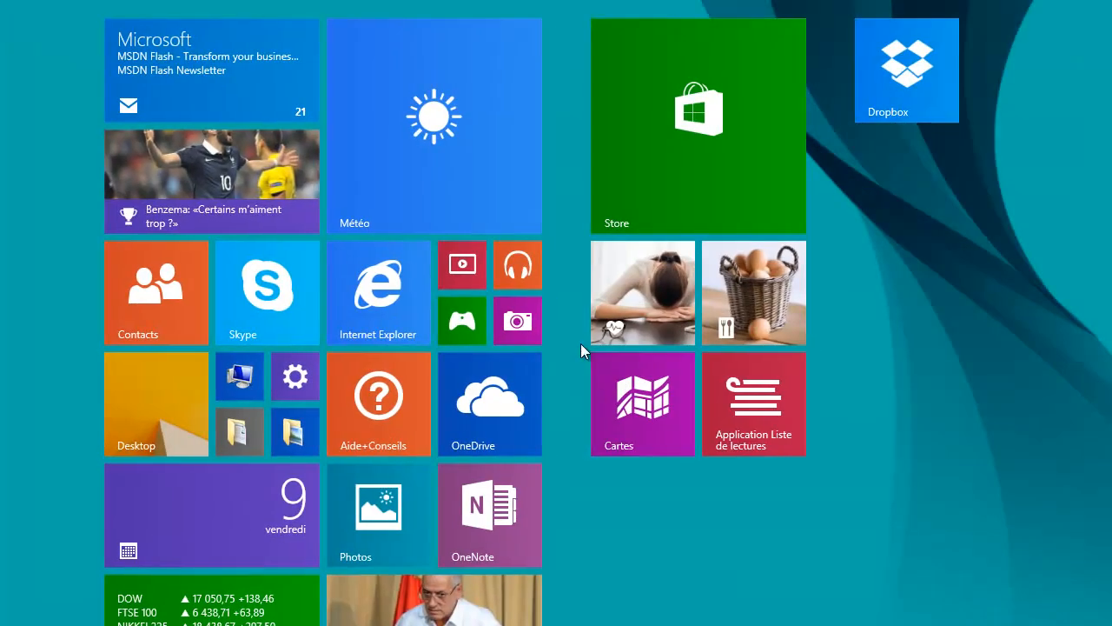
{"action": "type", "text": "gns"}
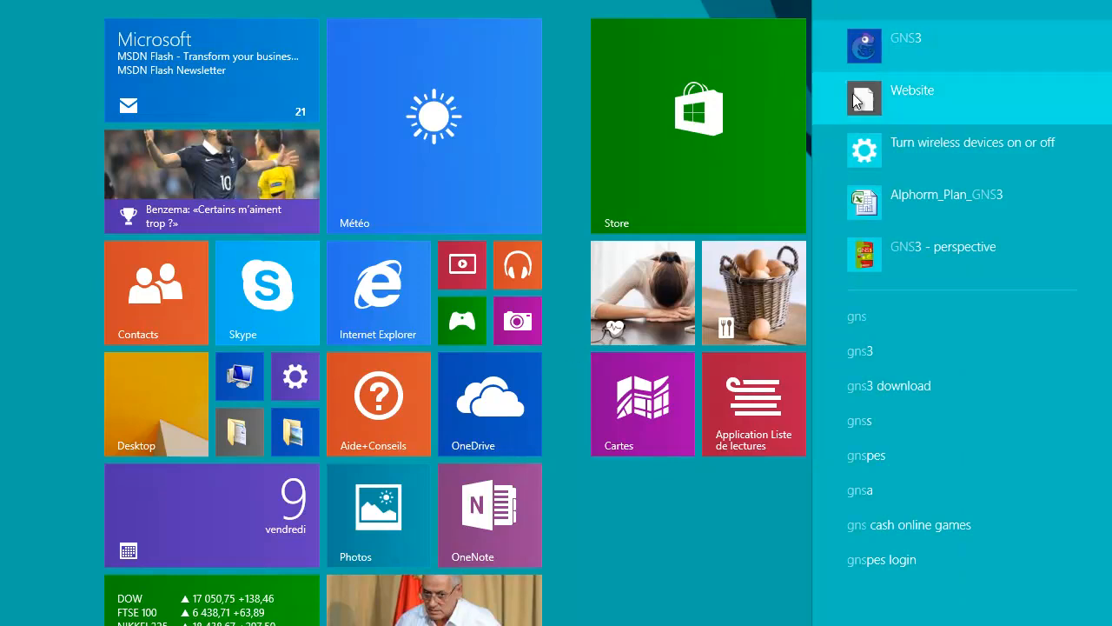
{"action": "left_click", "coordinate": [888, 50]}
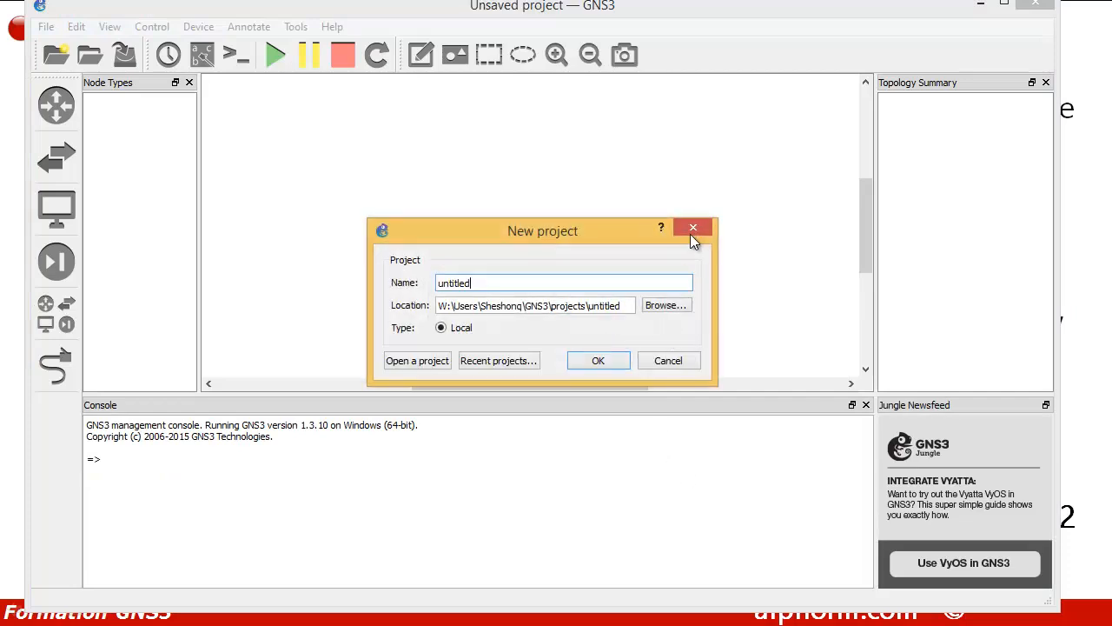
{"action": "left_click", "coordinate": [692, 229]}
{"action": "left_click_drag", "start_coordinate": [921, 405], "coordinate": [956, 187]}
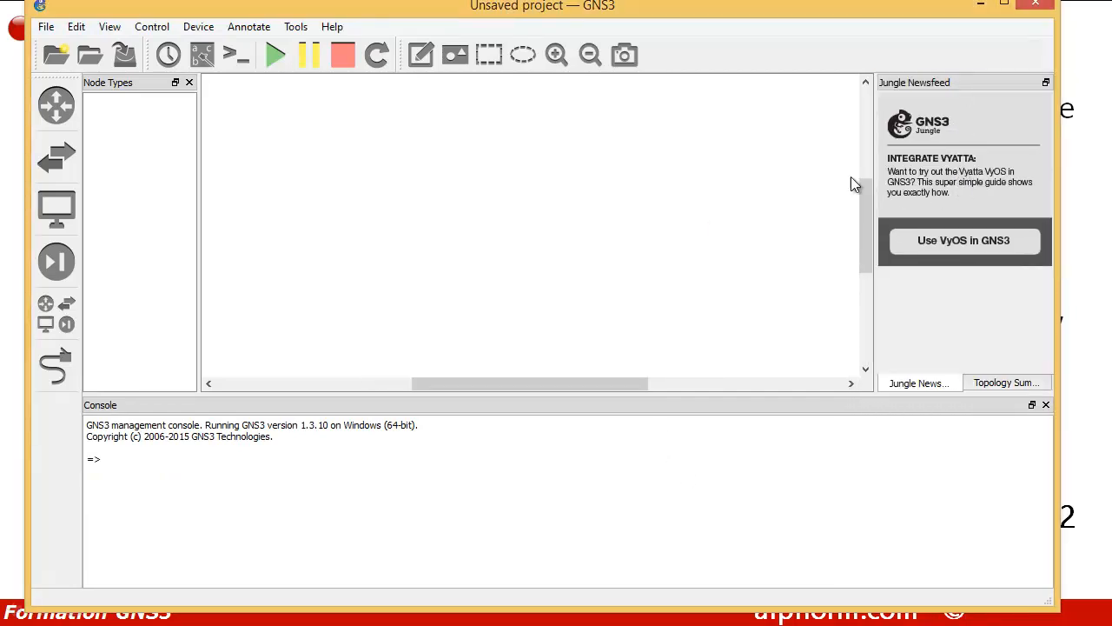
Open the voip project from the topology\voip folder under E:\Tutorials\alform\GNS3\ressources.
{"action": "left_click", "coordinate": [45, 24]}
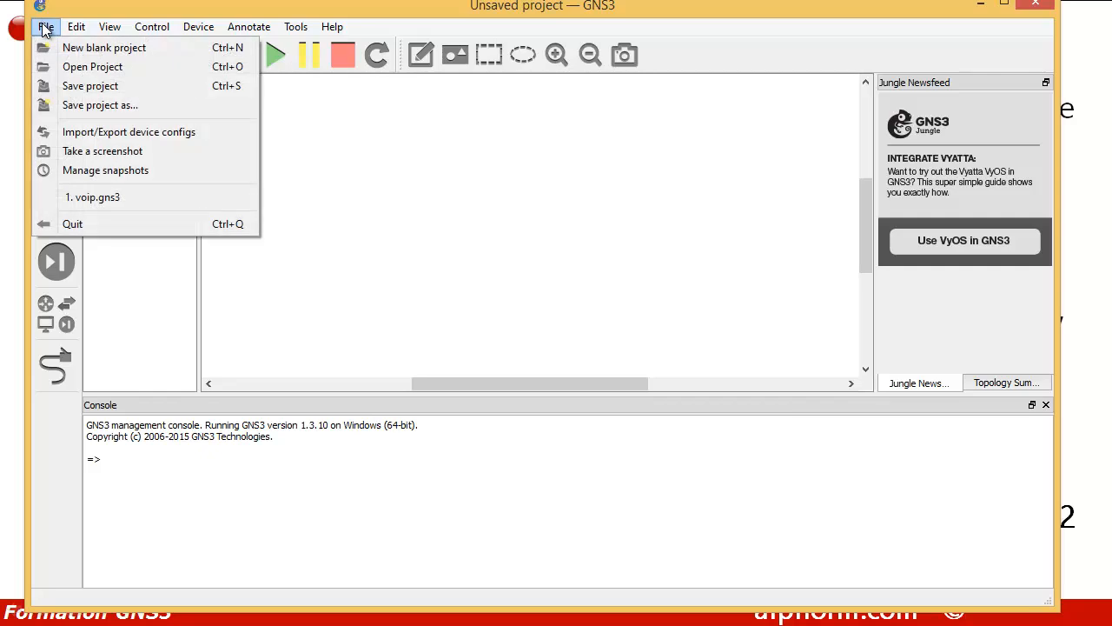
{"action": "left_click", "coordinate": [68, 71]}
{"action": "left_click_drag", "start_coordinate": [167, 254], "coordinate": [178, 363]}
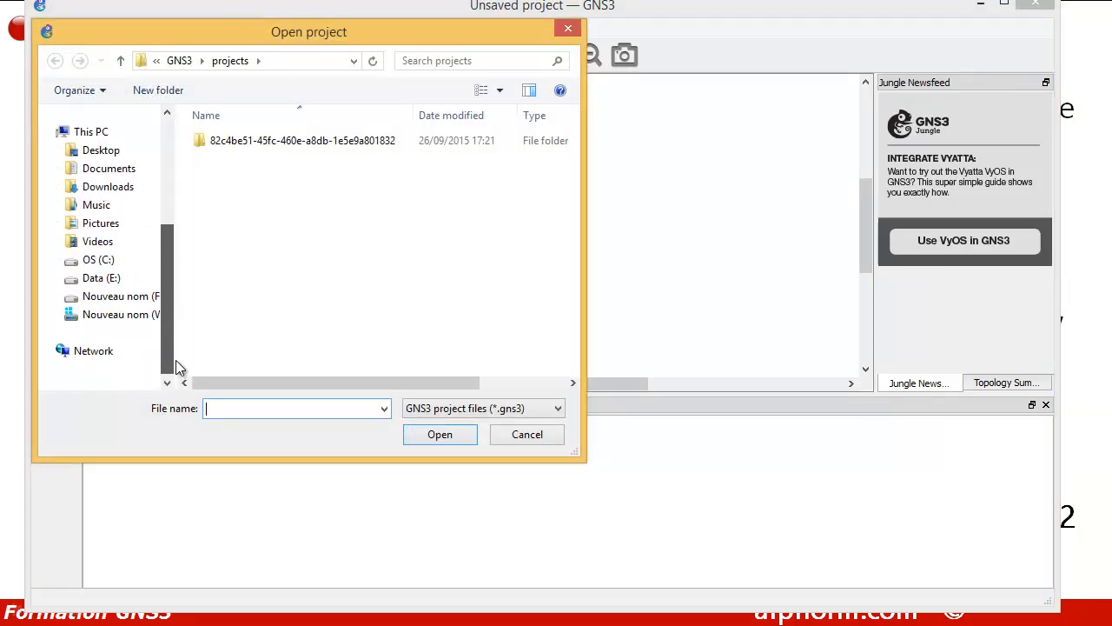
{"action": "left_click", "coordinate": [100, 278]}
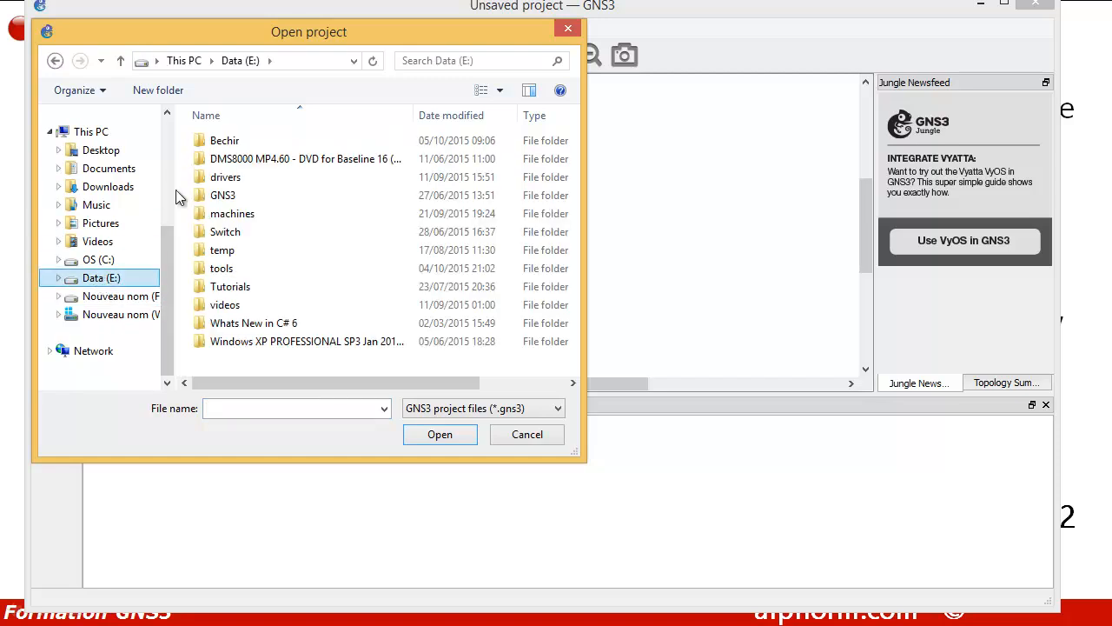
{"action": "double_click", "coordinate": [218, 286]}
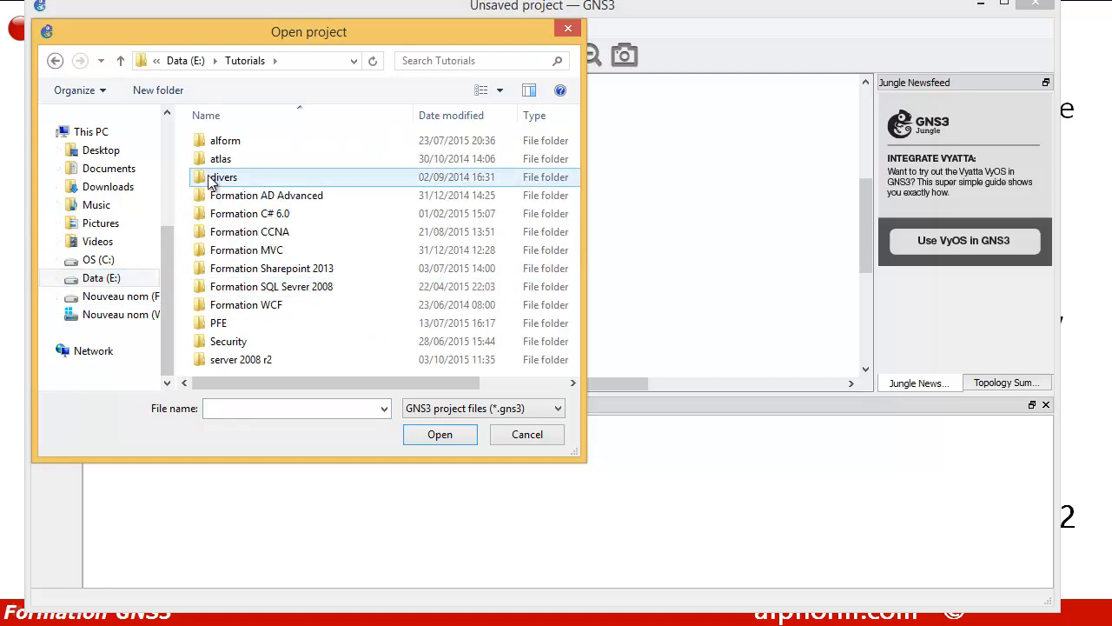
{"action": "double_click", "coordinate": [213, 140]}
{"action": "double_click", "coordinate": [212, 143]}
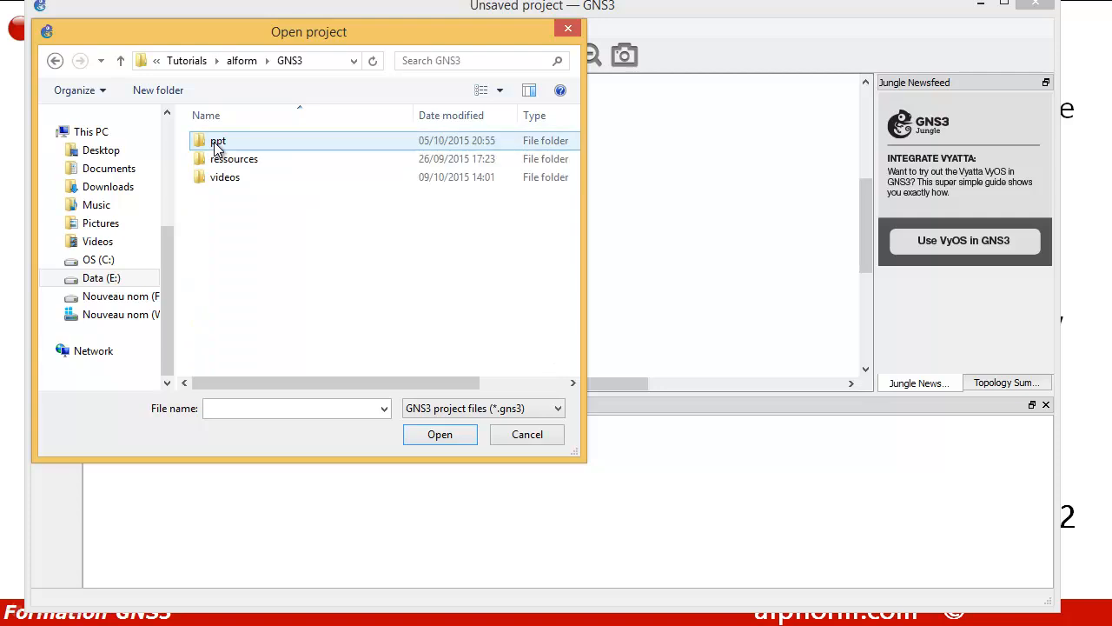
{"action": "double_click", "coordinate": [219, 157]}
{"action": "double_click", "coordinate": [218, 142]}
{"action": "double_click", "coordinate": [218, 146]}
{"action": "double_click", "coordinate": [218, 148]}
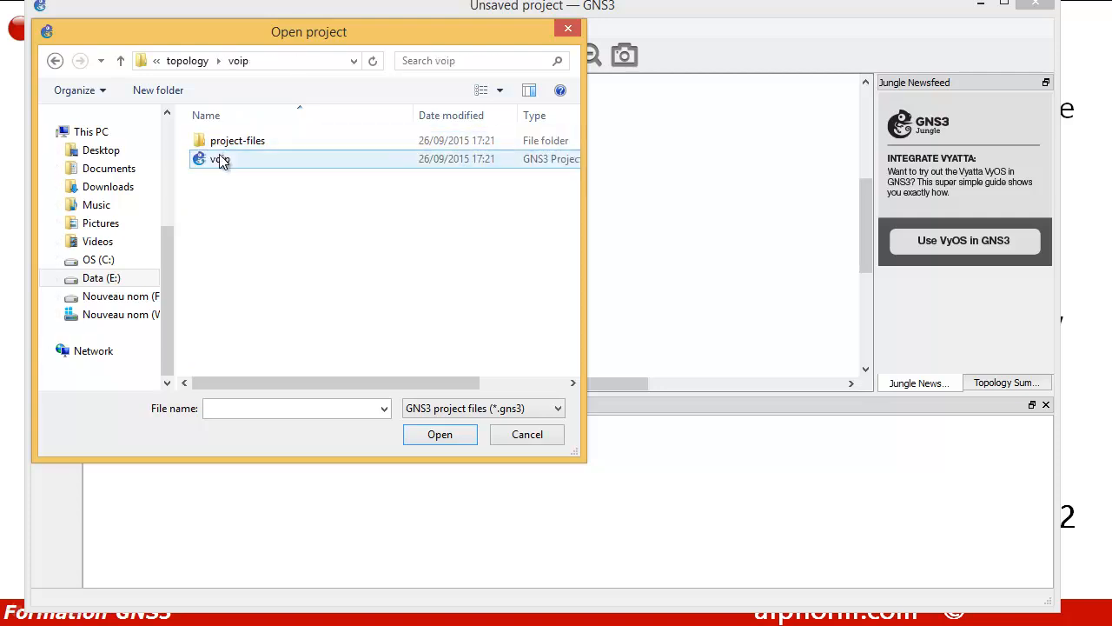
{"action": "double_click", "coordinate": [220, 160]}
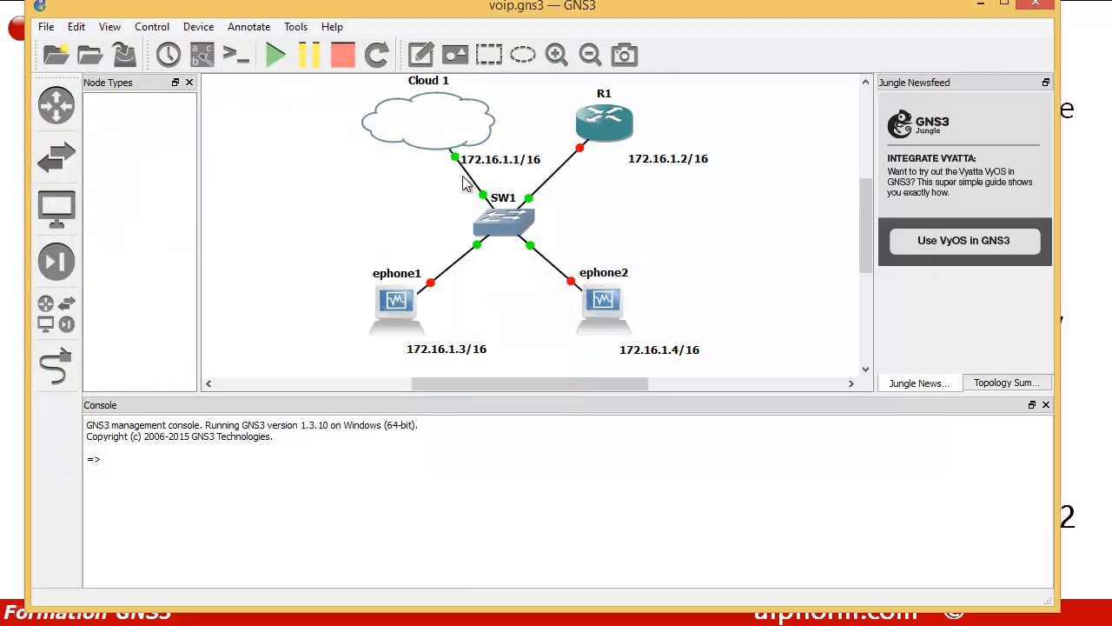
Delete the link between Cloud 1 and SW1.
{"action": "left_click", "coordinate": [522, 205]}
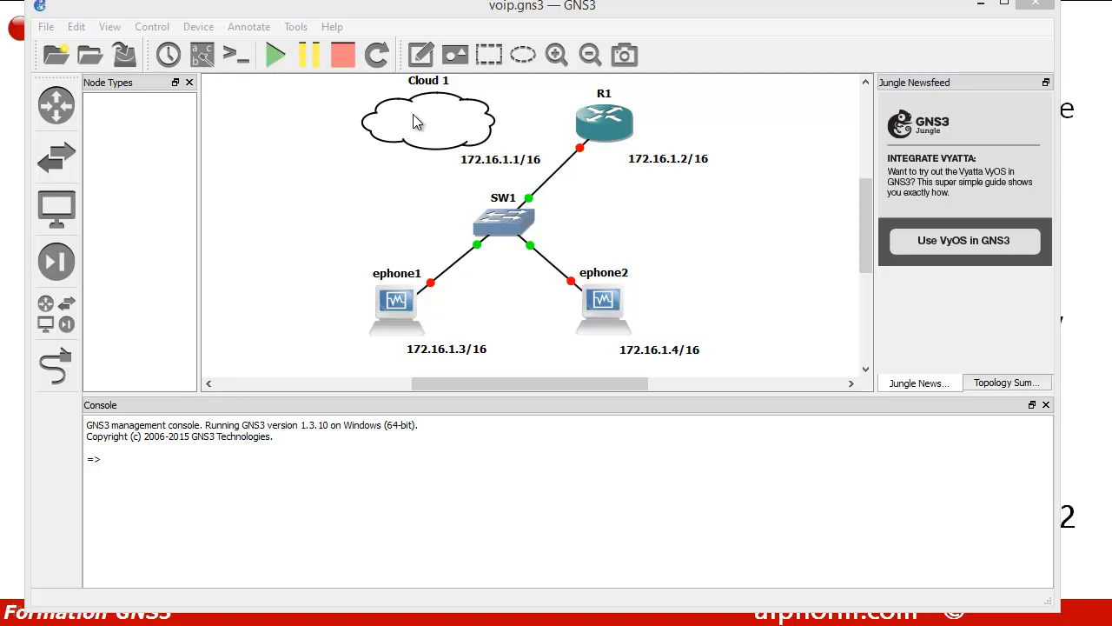
{"action": "right_click", "coordinate": [416, 116]}
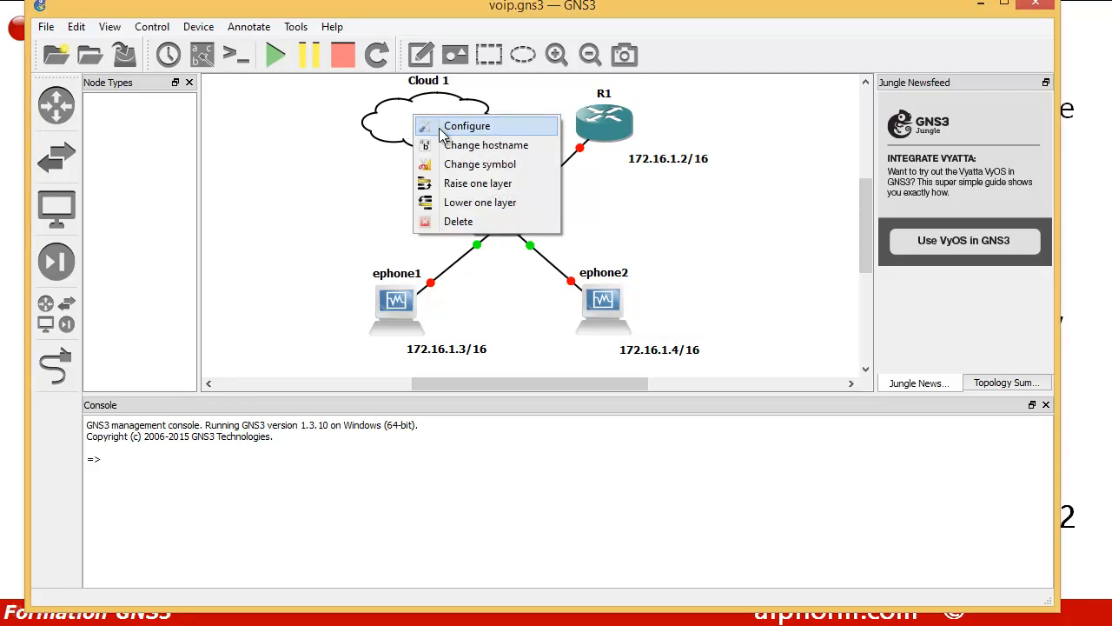
{"action": "left_click", "coordinate": [360, 218]}
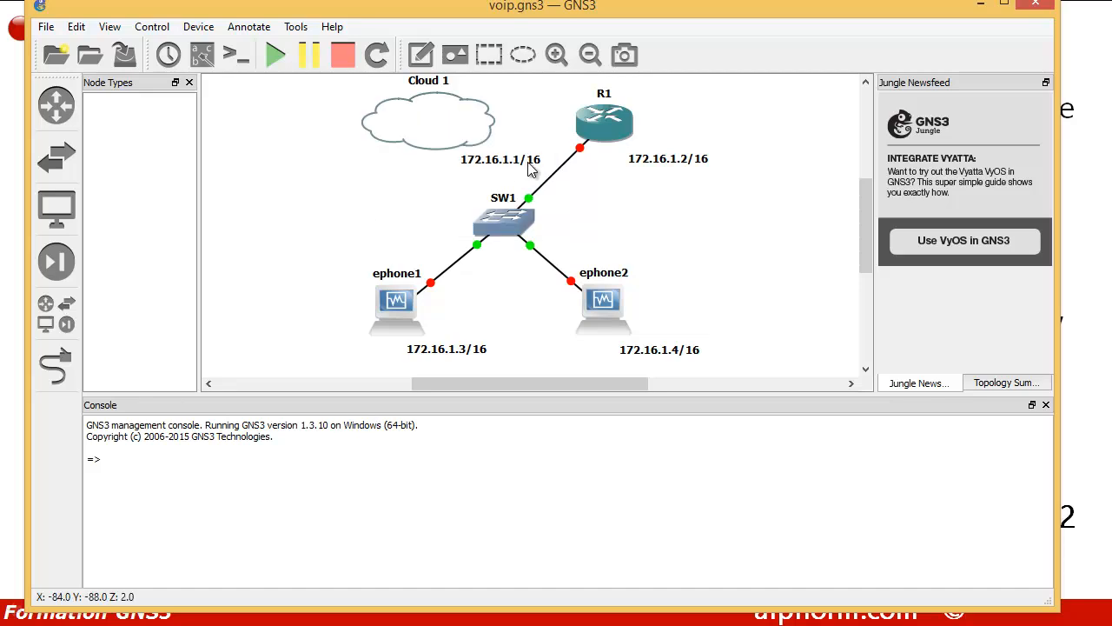
Remove the nio_gen_eth:GNS3 entry from Cloud 1's generic Ethernet NIO configuration.
{"action": "right_click", "coordinate": [449, 117]}
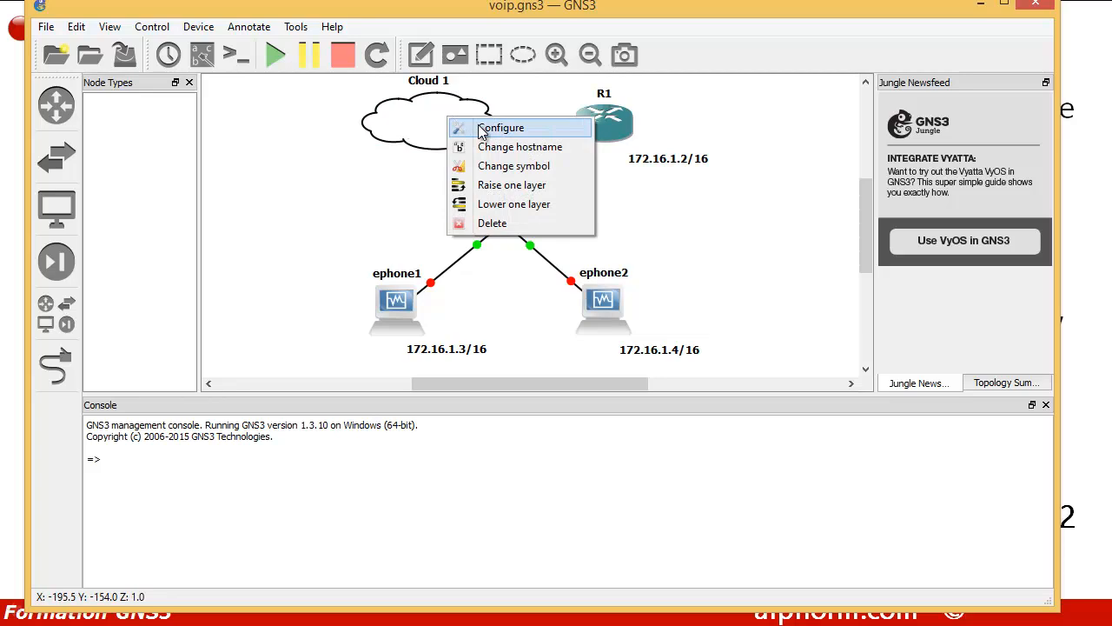
{"action": "left_click", "coordinate": [465, 124]}
{"action": "left_click", "coordinate": [322, 149]}
{"action": "left_click", "coordinate": [504, 266]}
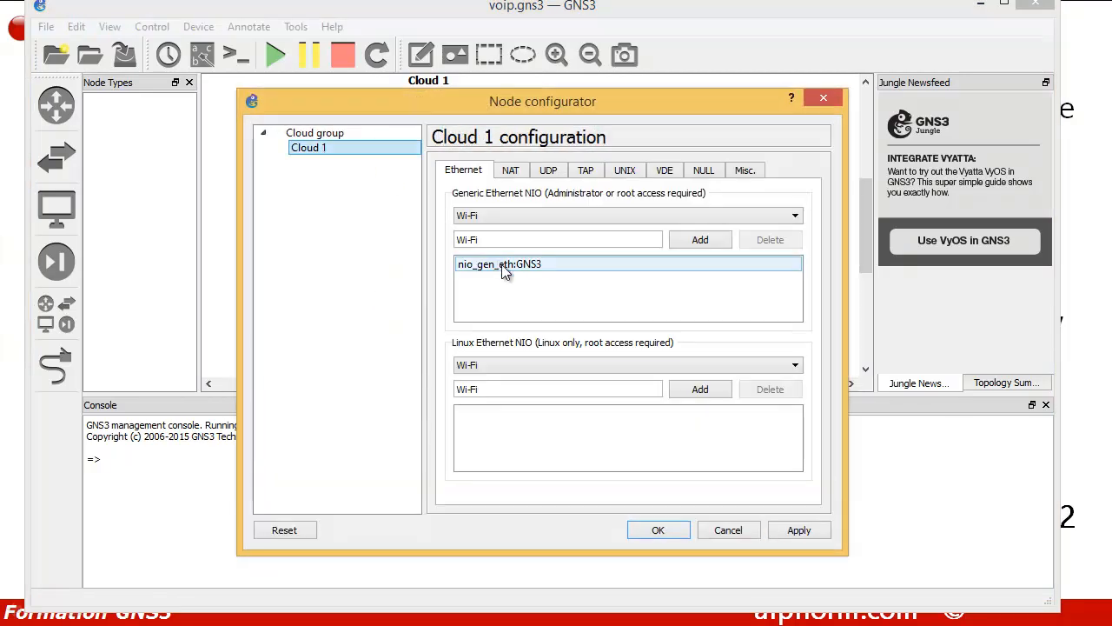
{"action": "left_click", "coordinate": [766, 240]}
Add the GNS3 adapter to Cloud 1 as a generic Ethernet NIO and accept the configuration.
{"action": "left_click", "coordinate": [633, 214]}
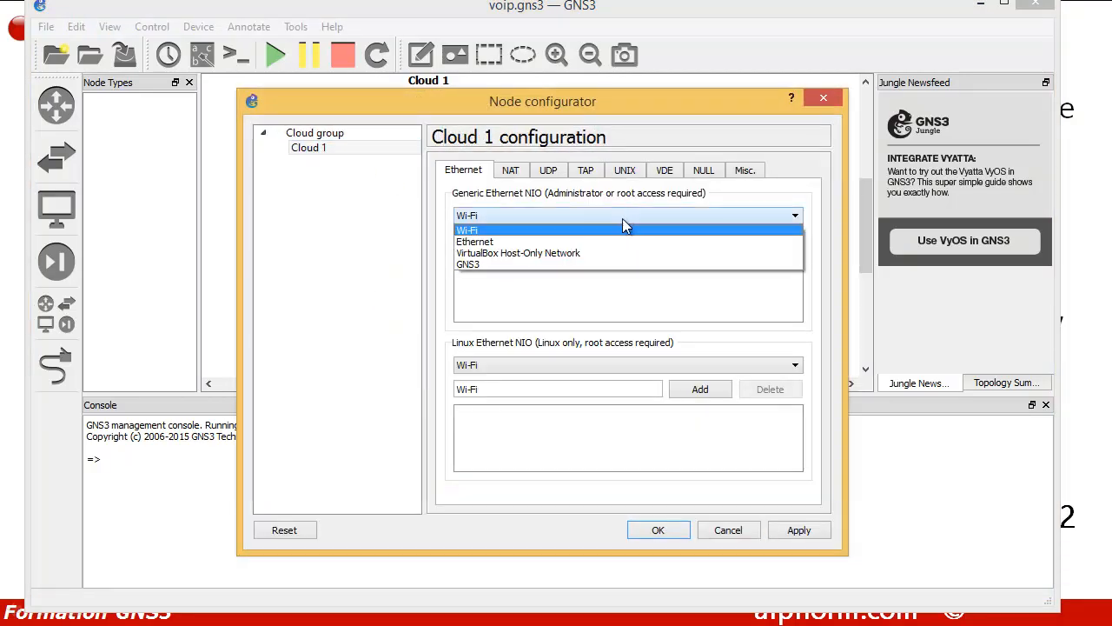
{"action": "left_click", "coordinate": [491, 265]}
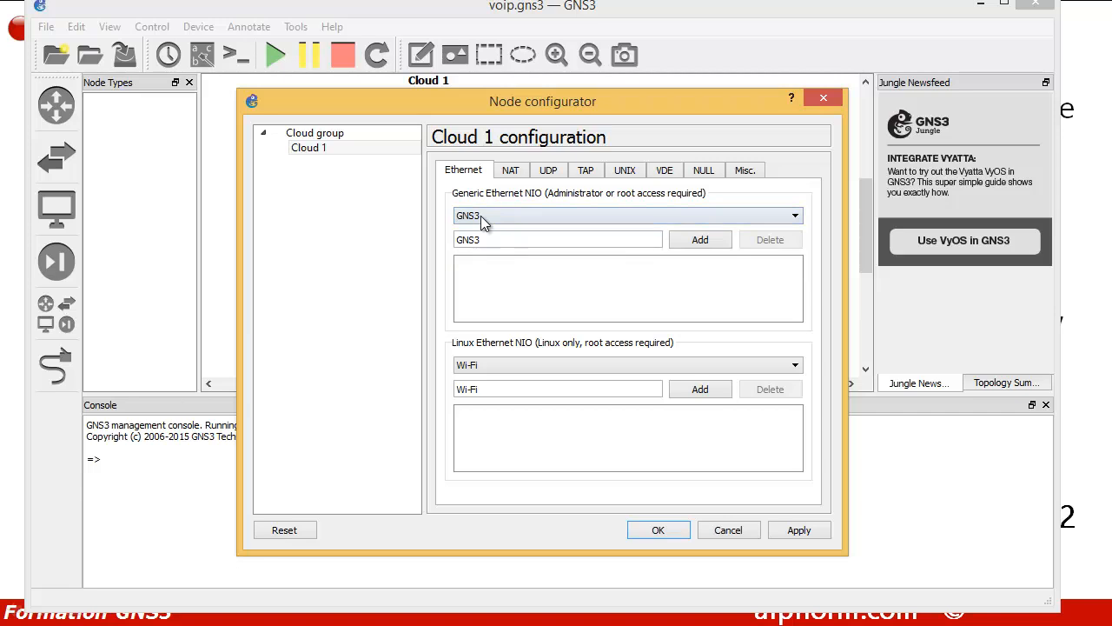
{"action": "left_click", "coordinate": [698, 244]}
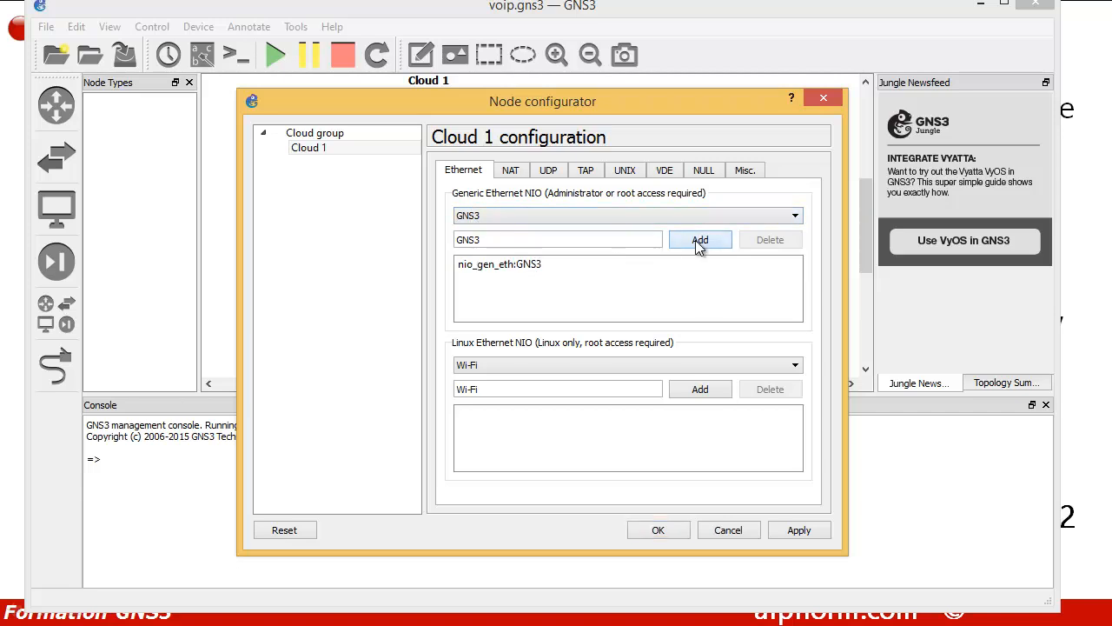
{"action": "left_click", "coordinate": [645, 527]}
Link SW1 to Cloud 1.
{"action": "left_click", "coordinate": [53, 365]}
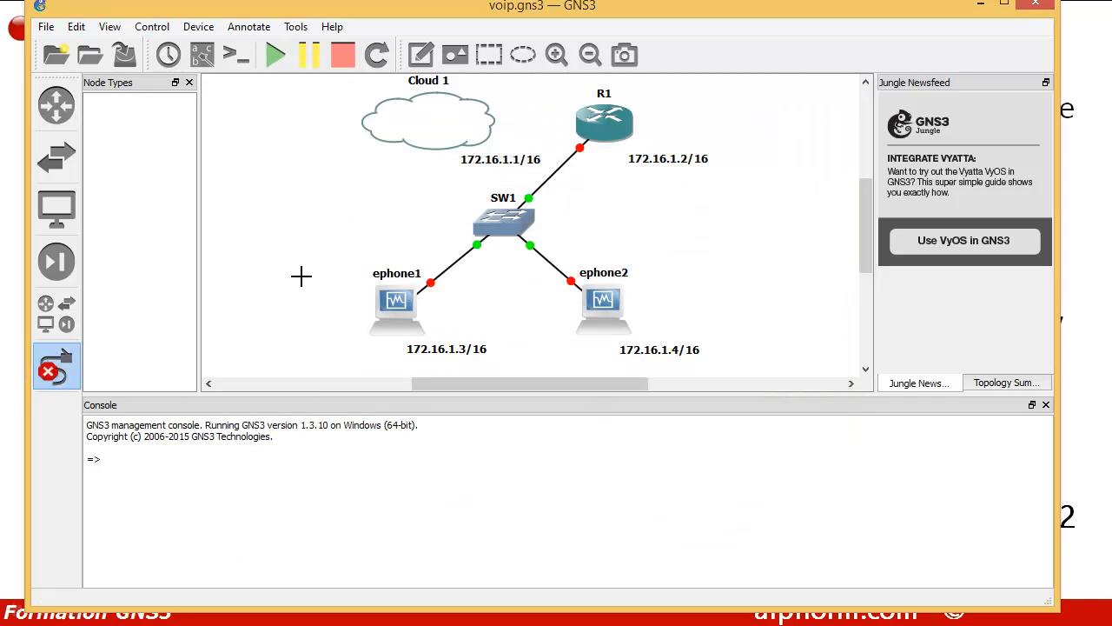
{"action": "left_click", "coordinate": [492, 231]}
{"action": "left_click", "coordinate": [495, 237]}
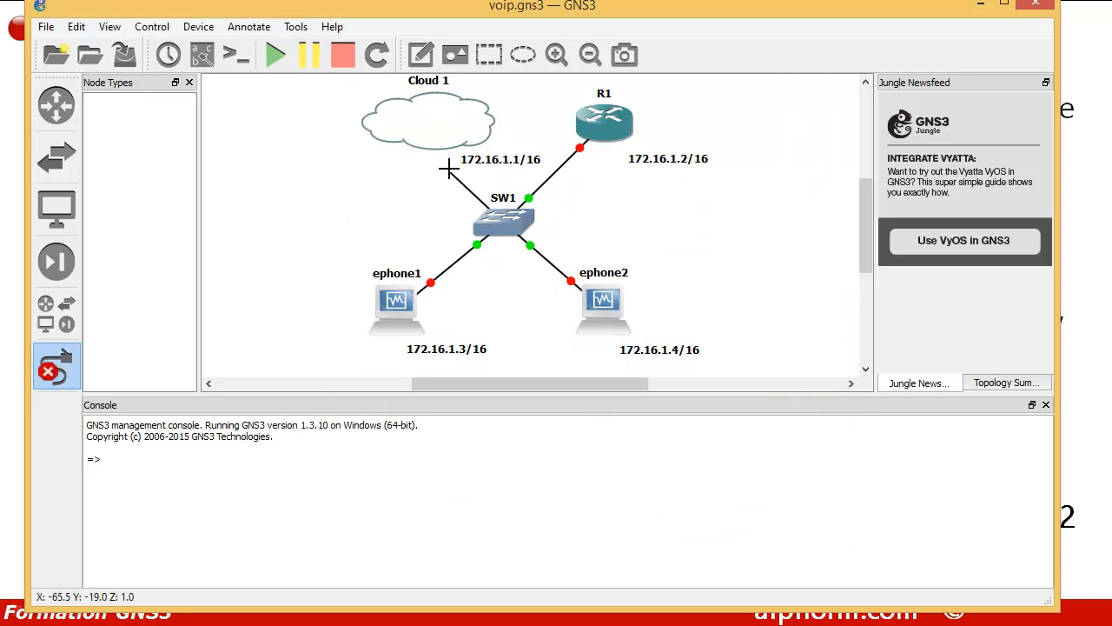
{"action": "left_click", "coordinate": [454, 147]}
{"action": "left_click", "coordinate": [470, 159]}
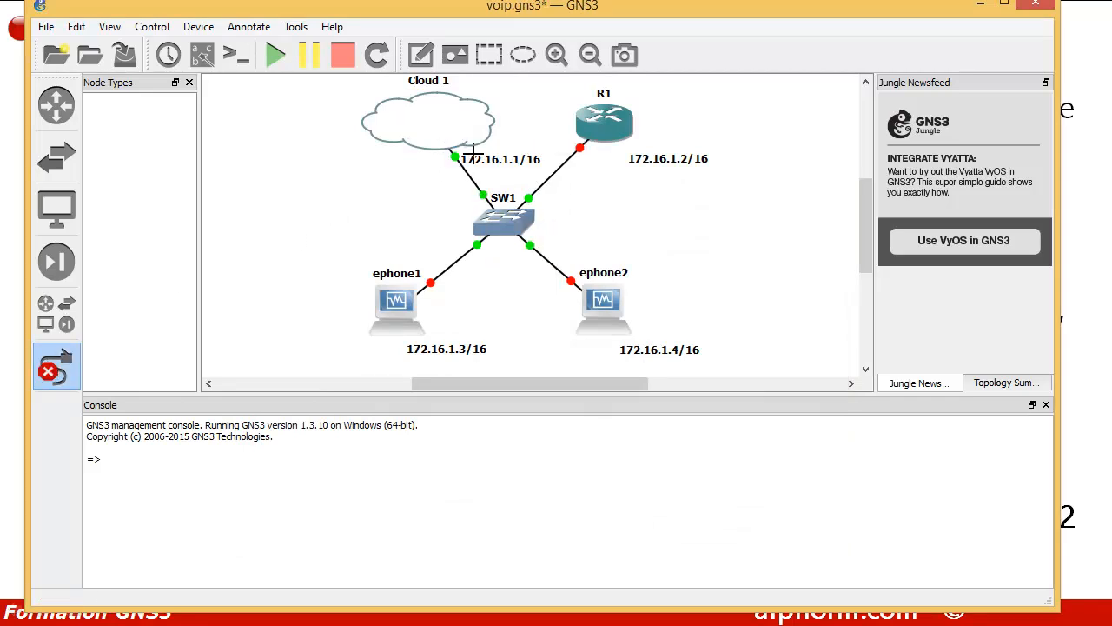
Leave link mode, check R1's RAM and PCMCIA disk0 sizes in its node configuration, and accept the settings.
{"action": "left_click", "coordinate": [66, 376]}
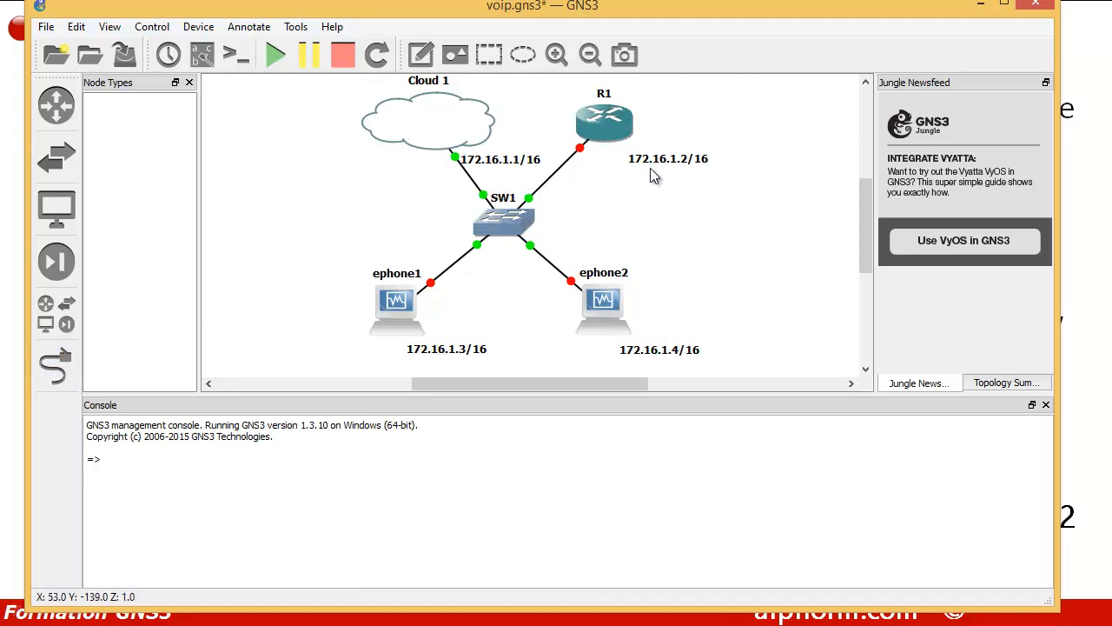
{"action": "double_click", "coordinate": [603, 131]}
{"action": "left_click", "coordinate": [805, 26]}
{"action": "left_click", "coordinate": [628, 135]}
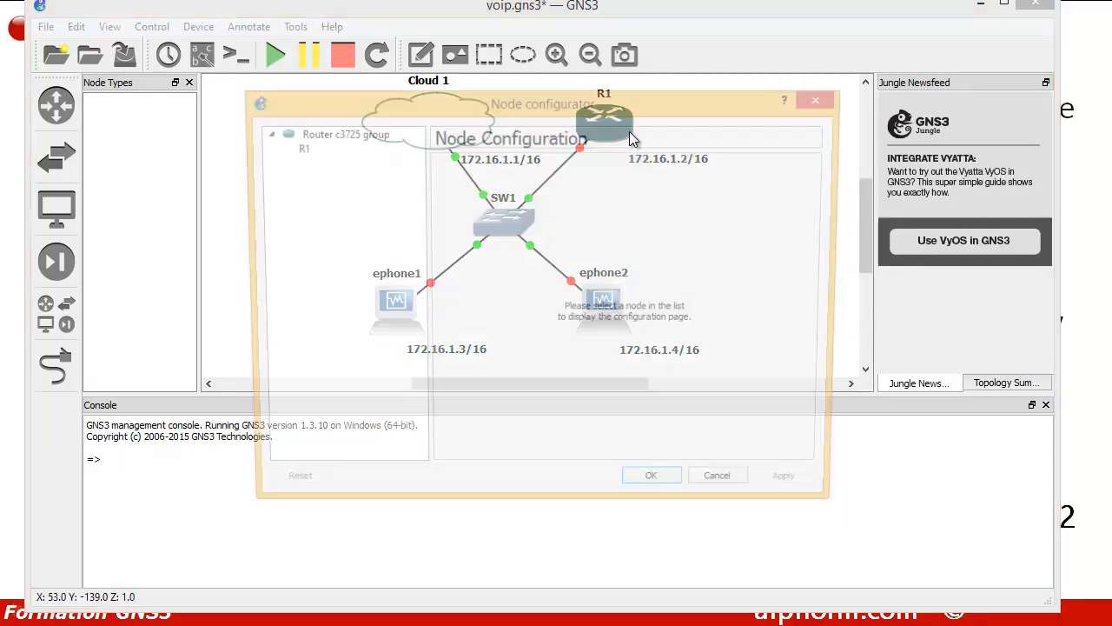
{"action": "left_click", "coordinate": [340, 149]}
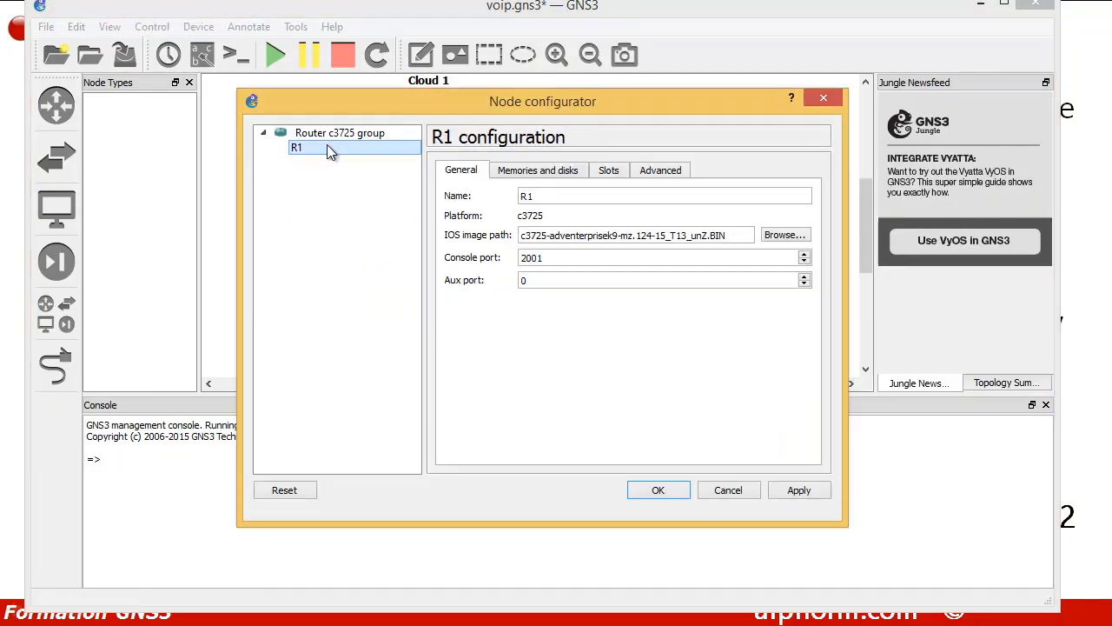
{"action": "left_click", "coordinate": [558, 172]}
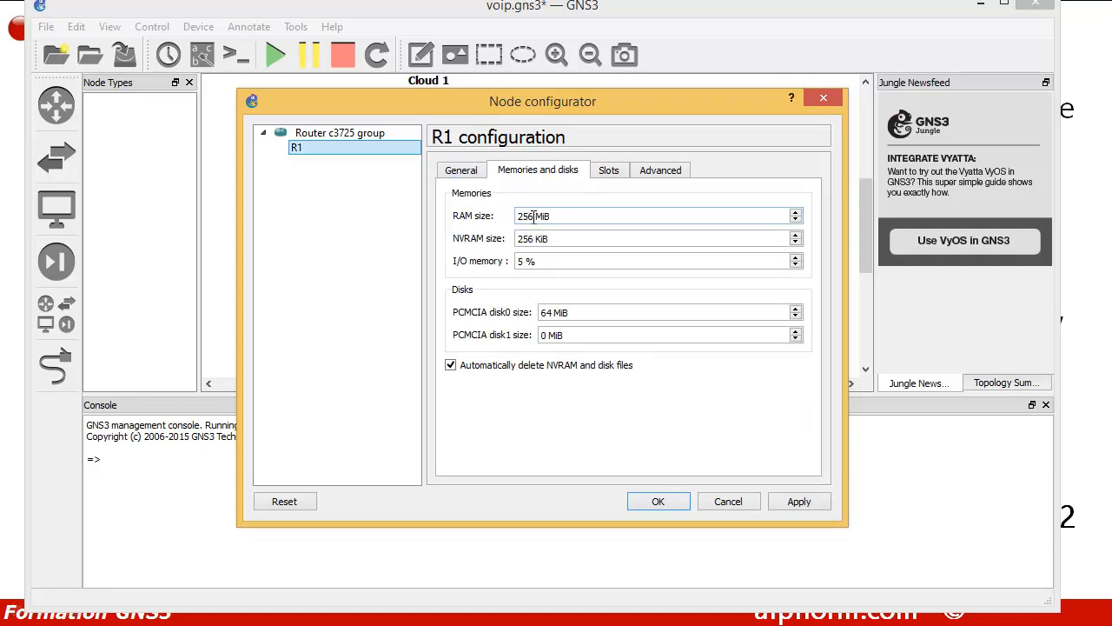
{"action": "left_click_drag", "start_coordinate": [533, 218], "coordinate": [513, 218]}
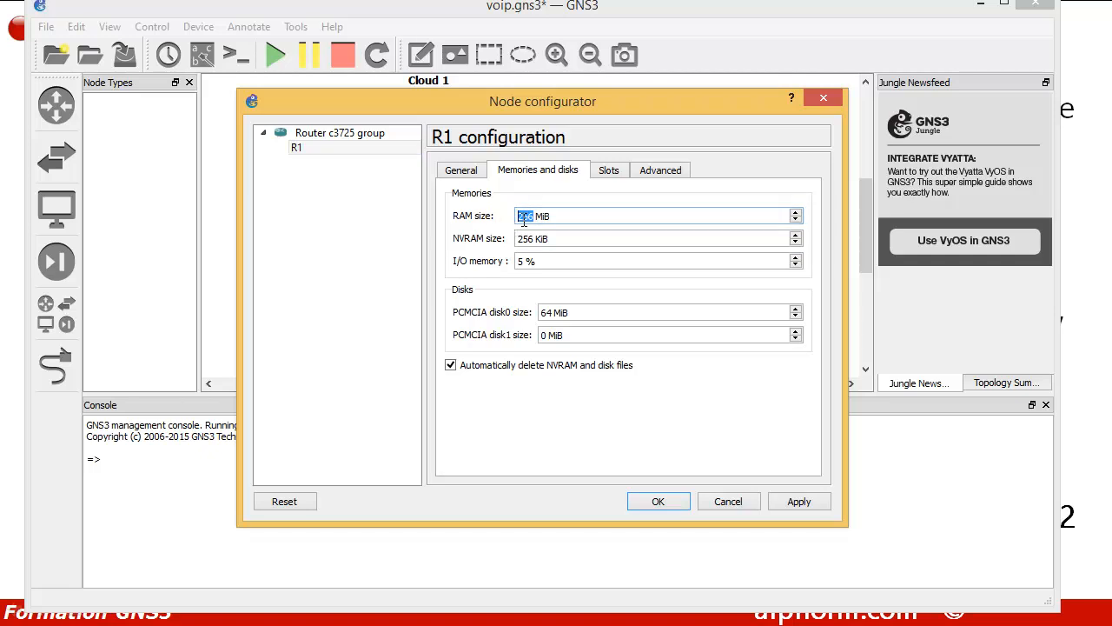
{"action": "double_click", "coordinate": [552, 312]}
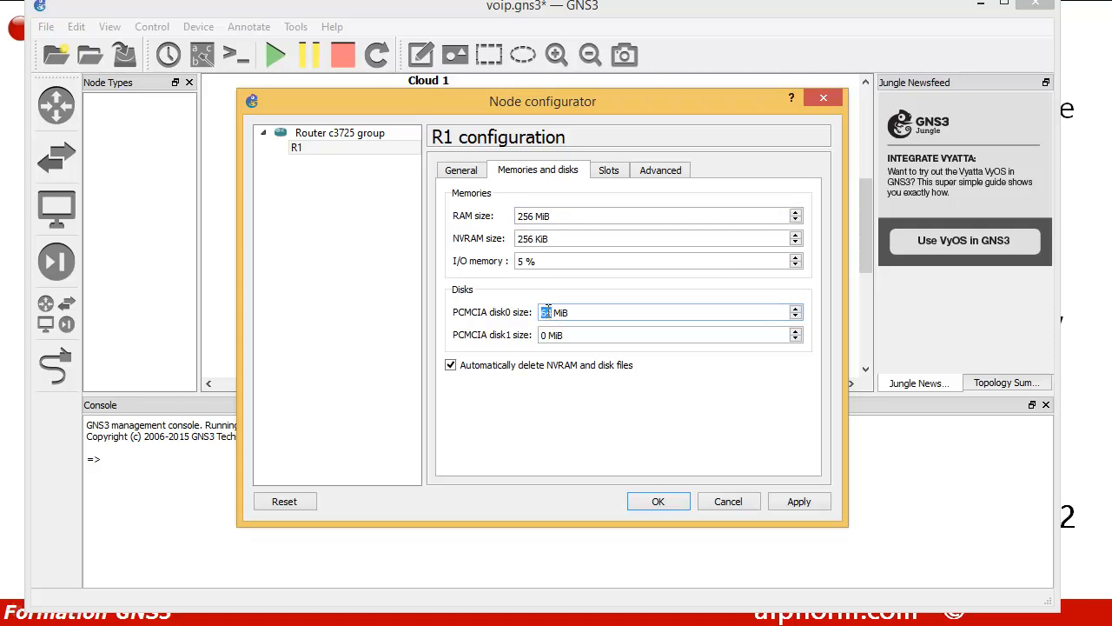
{"action": "left_click", "coordinate": [797, 501]}
{"action": "left_click", "coordinate": [661, 501]}
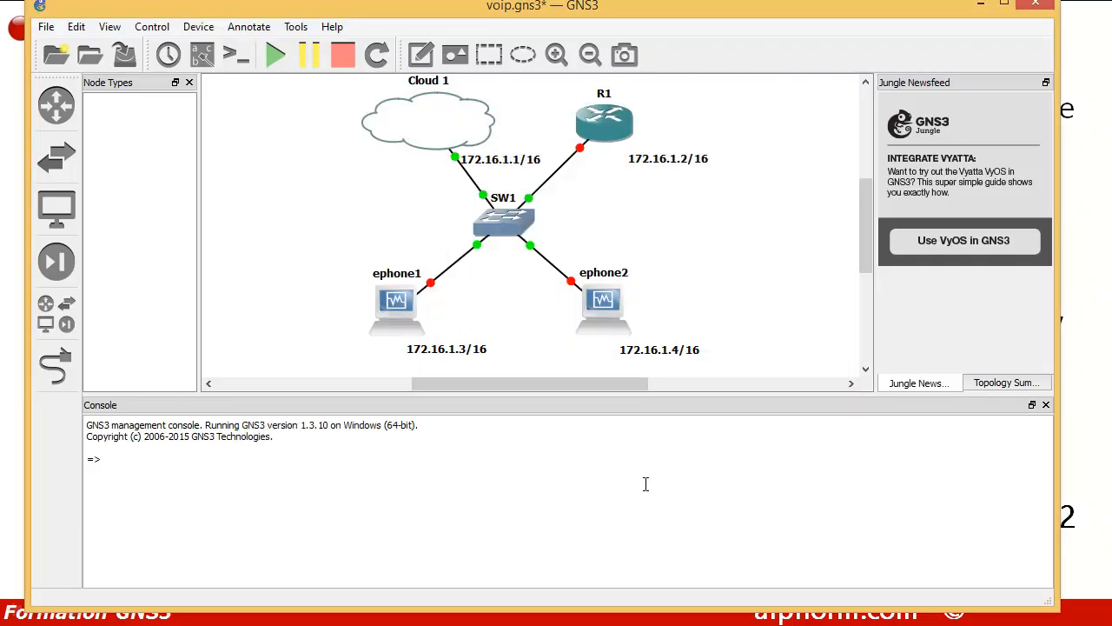
Start router R1 and open its console.
{"action": "right_click", "coordinate": [603, 129]}
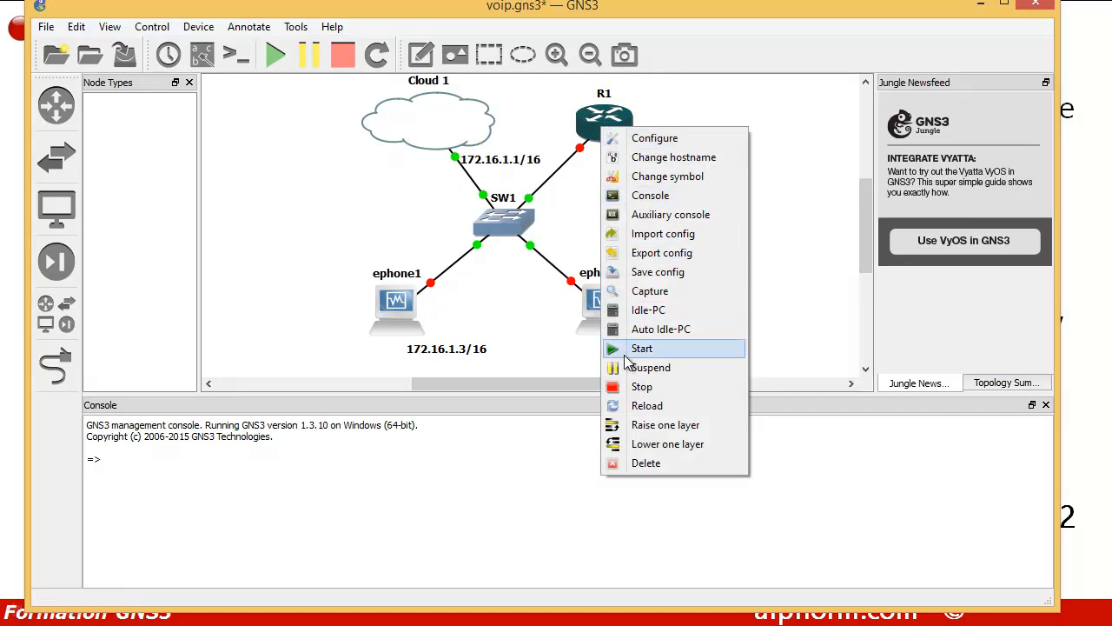
{"action": "left_click", "coordinate": [625, 355]}
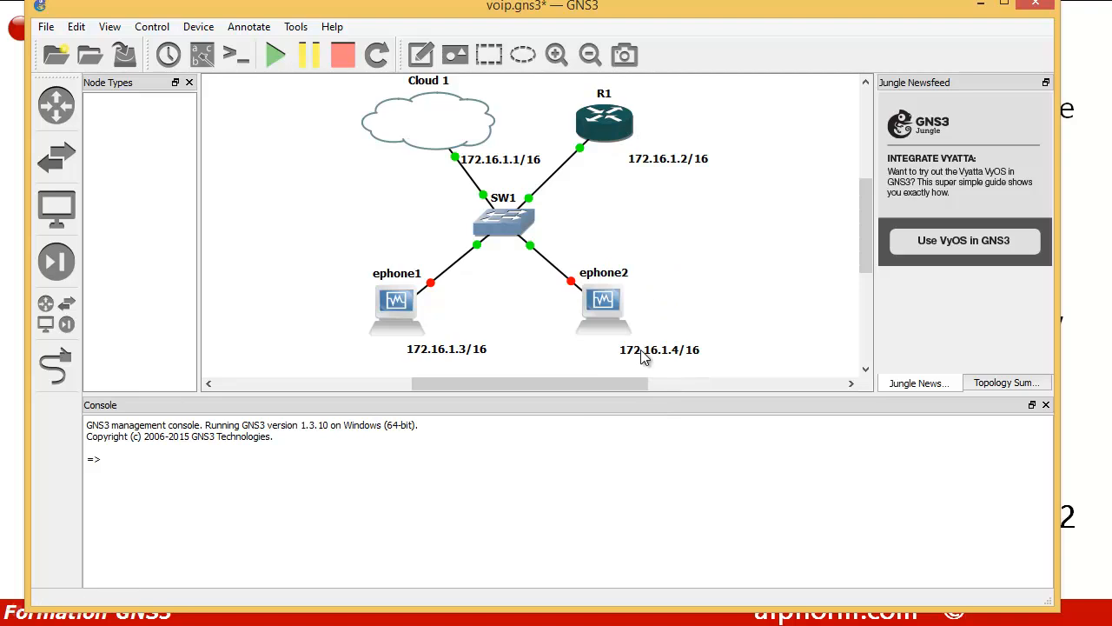
{"action": "right_click", "coordinate": [606, 136]}
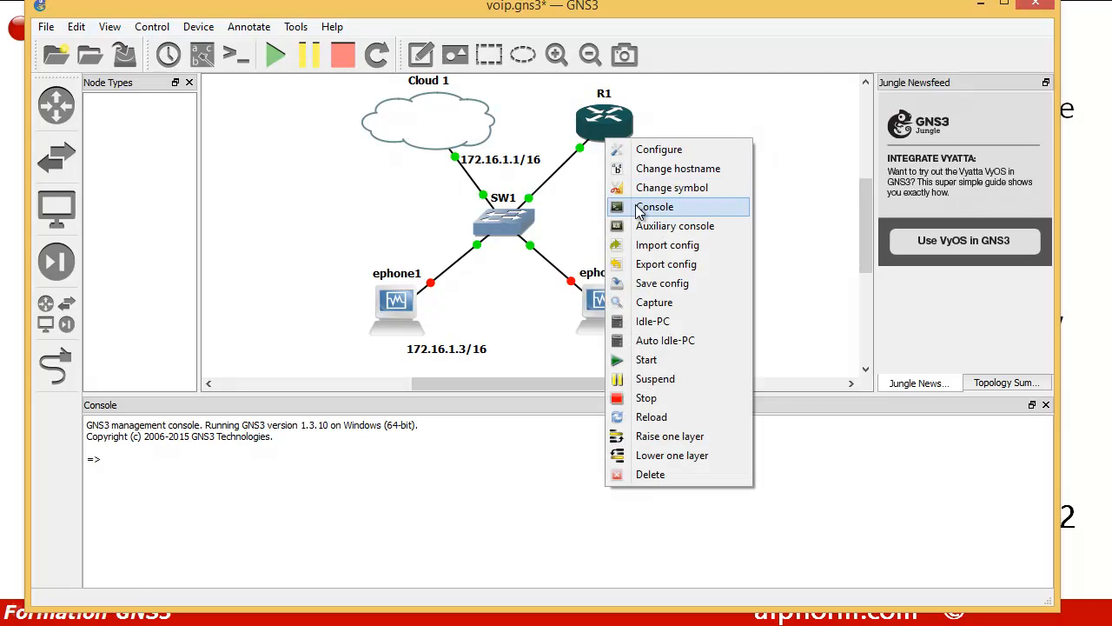
{"action": "left_click", "coordinate": [654, 207]}
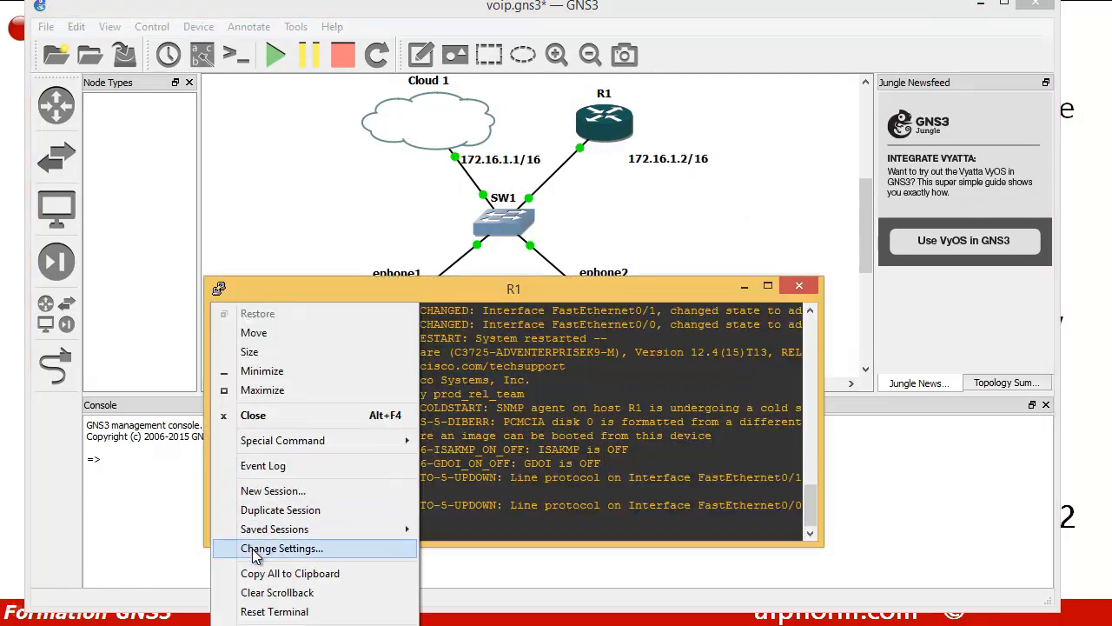
Set the font size of R1's console terminal to 12 in the PuTTY appearance settings and apply it.
{"action": "left_click", "coordinate": [280, 549]}
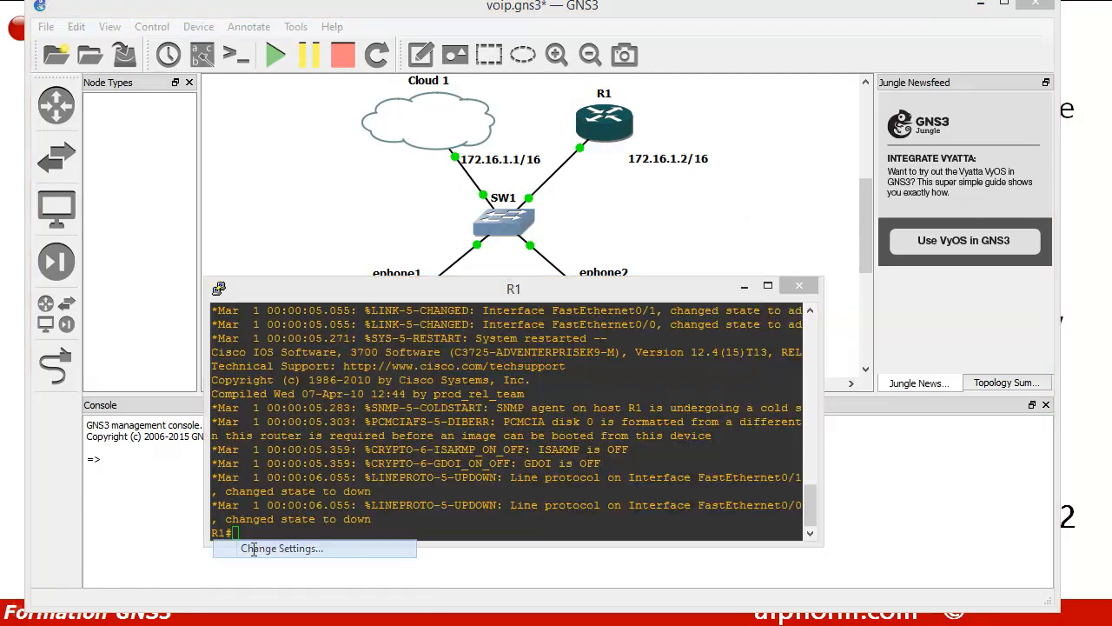
{"action": "left_click", "coordinate": [426, 270]}
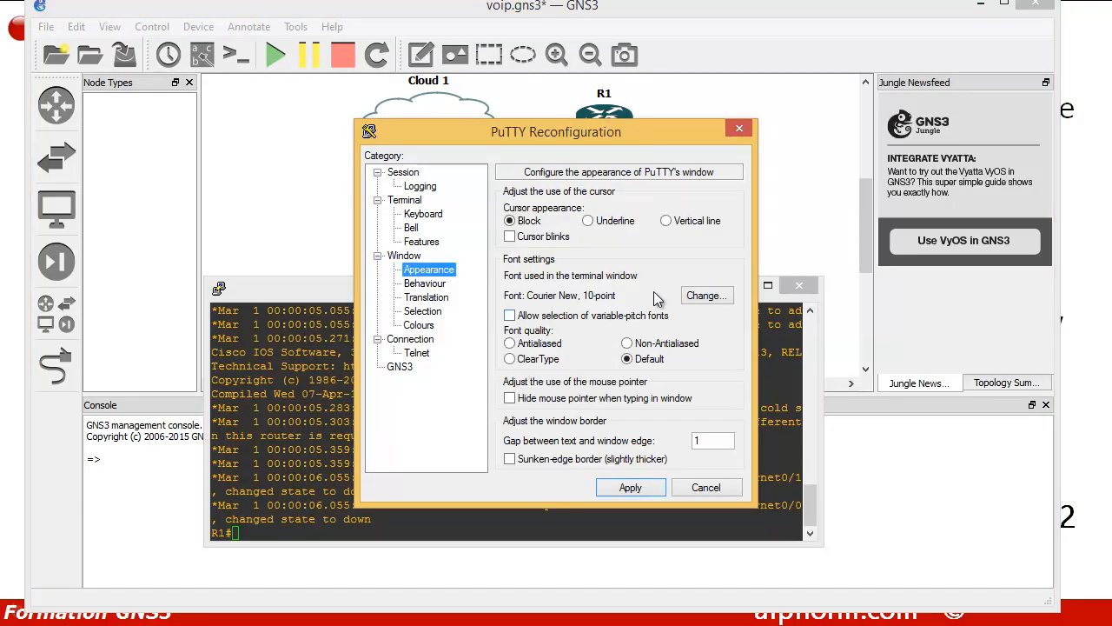
{"action": "left_click", "coordinate": [705, 296]}
{"action": "left_click", "coordinate": [693, 335]}
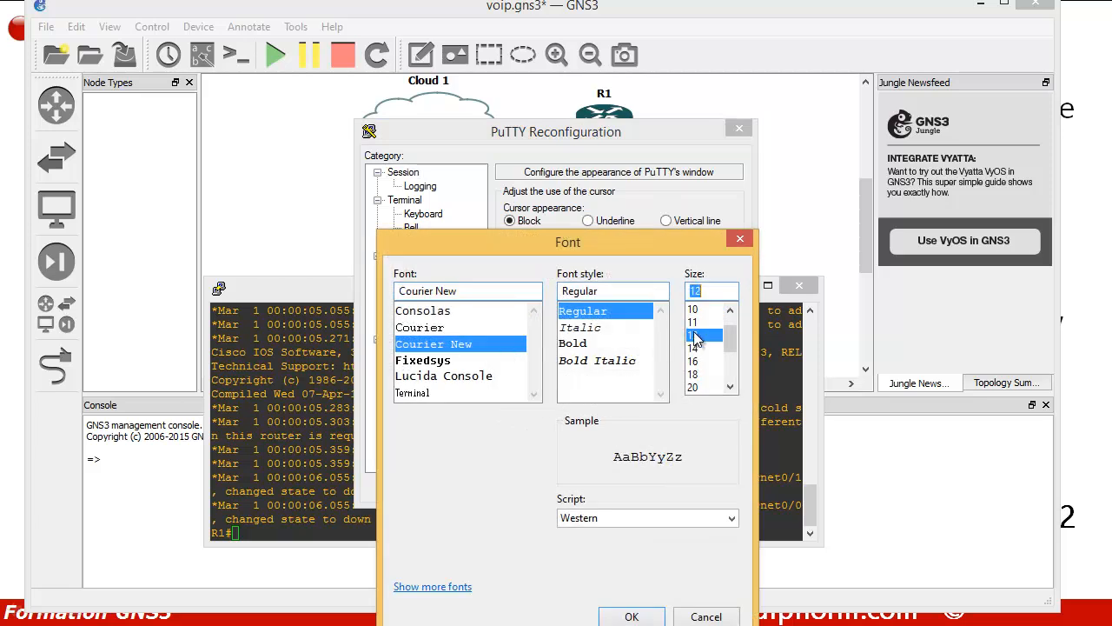
{"action": "left_click", "coordinate": [631, 616]}
{"action": "left_click", "coordinate": [629, 488]}
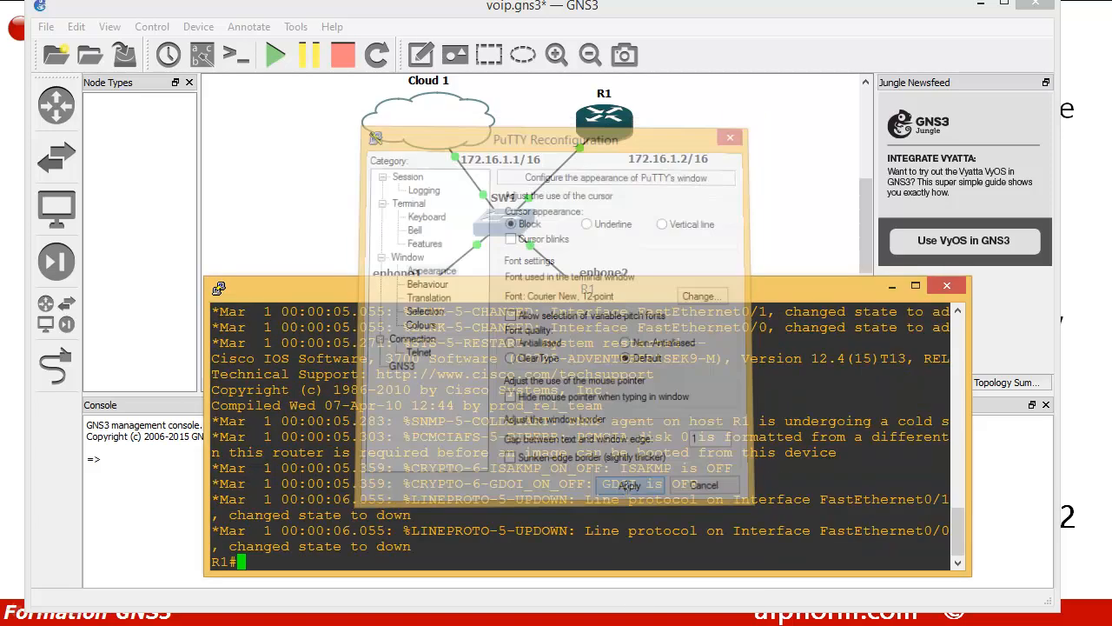
Narrow R1's console window and move it below the router and switch so the upper topology stays uncovered.
{"action": "left_click_drag", "start_coordinate": [969, 462], "coordinate": [703, 463]}
{"action": "left_click_drag", "start_coordinate": [538, 276], "coordinate": [526, 371]}
{"action": "left_click_drag", "start_coordinate": [447, 396], "coordinate": [567, 365]}
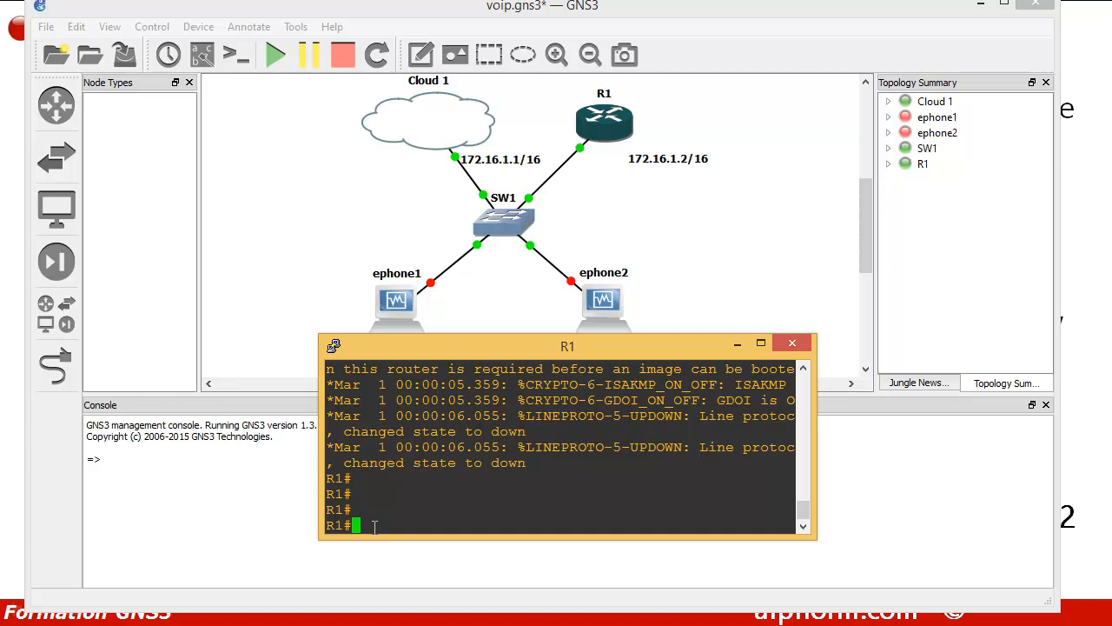
Erase R1's flash memory with erase flash: and confirm the operation.
{"action": "type", "text": "erase flash:"}
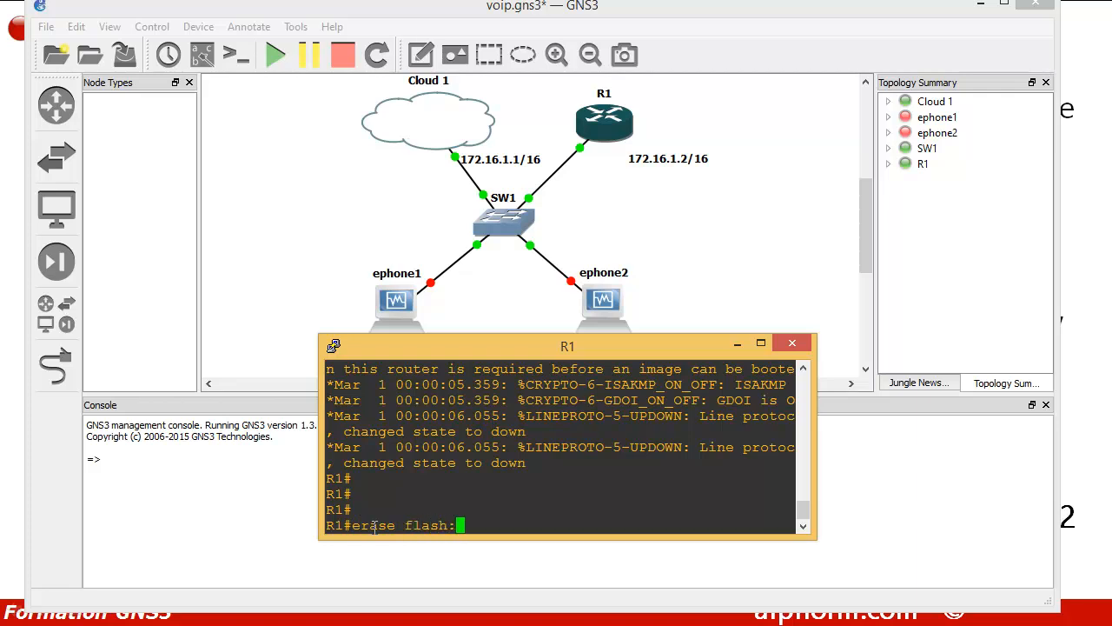
{"action": "key", "text": "Return"}
{"action": "key", "text": "Return"}
{"action": "key", "text": "Return"}
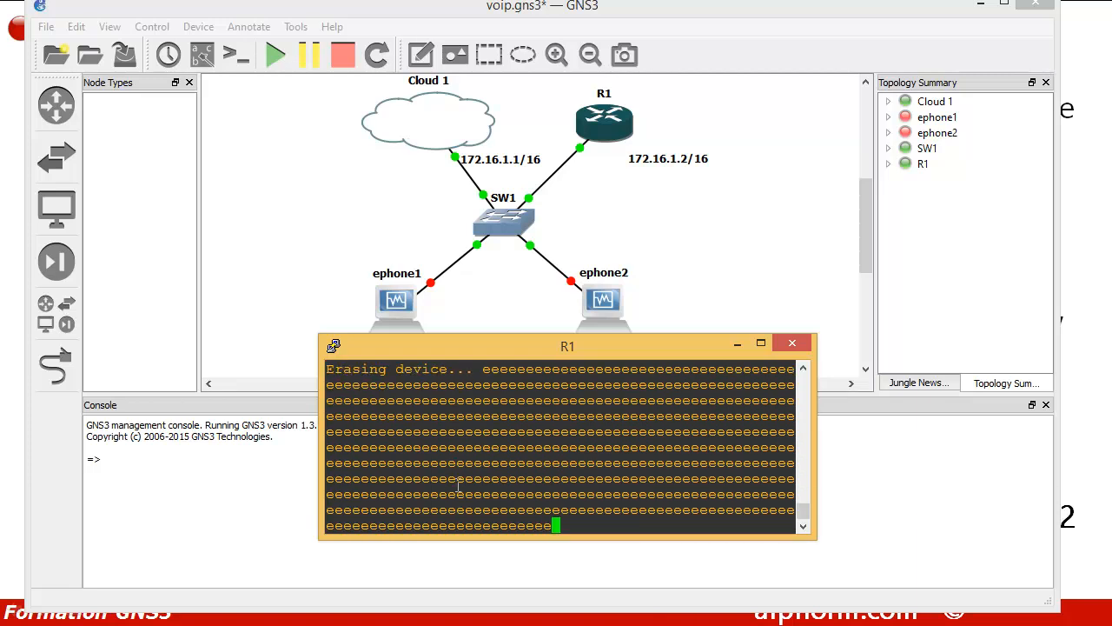
{"action": "right_click", "coordinate": [600, 142]}
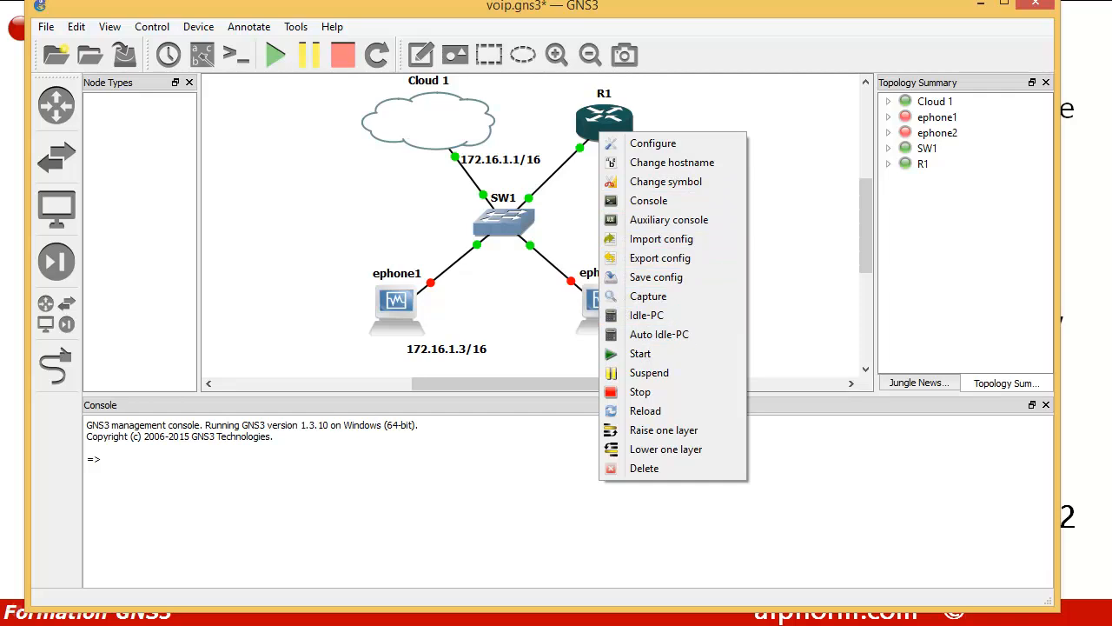
{"action": "left_click", "coordinate": [632, 607]}
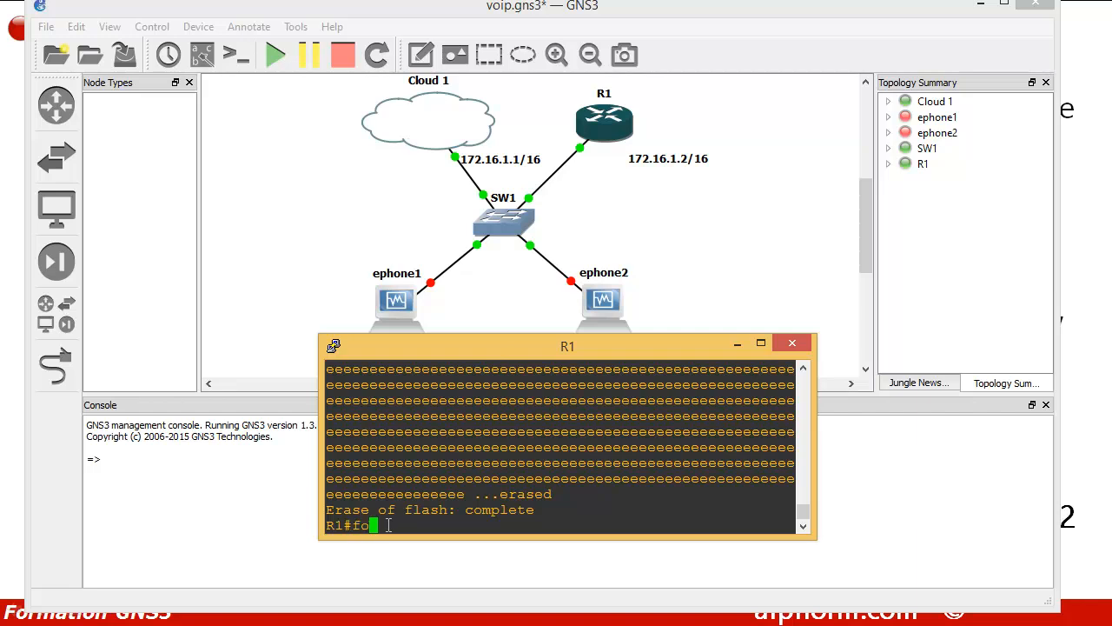
Format R1's flash memory with format flash: and confirm the operation.
{"action": "type", "text": "forma"}
{"action": "key", "text": "Tab"}
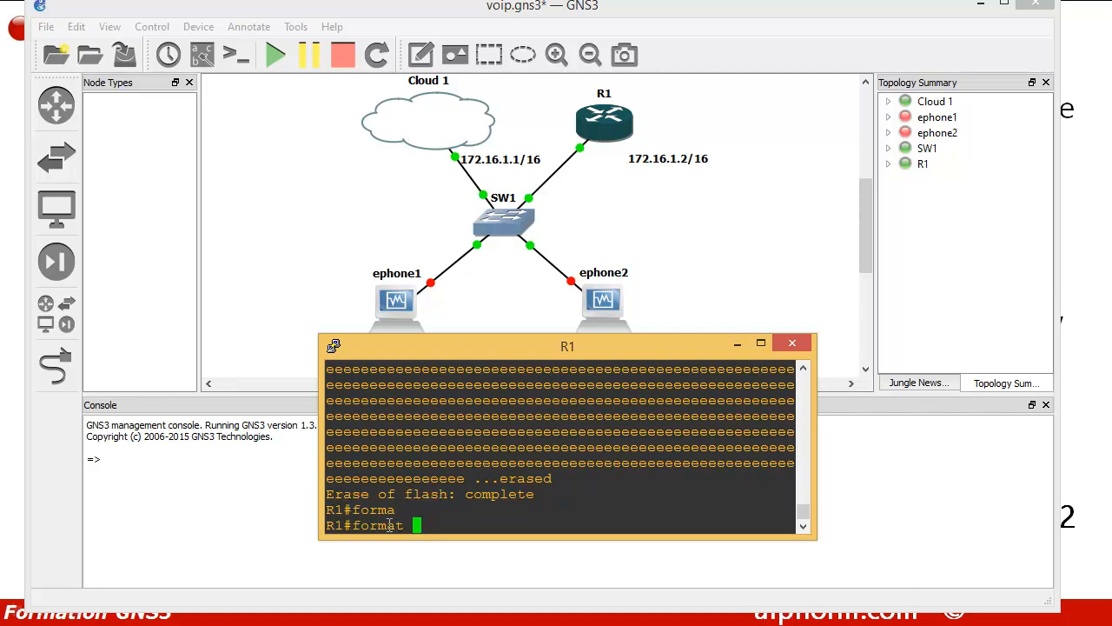
{"action": "type", "text": "flash:"}
{"action": "key", "text": "Return"}
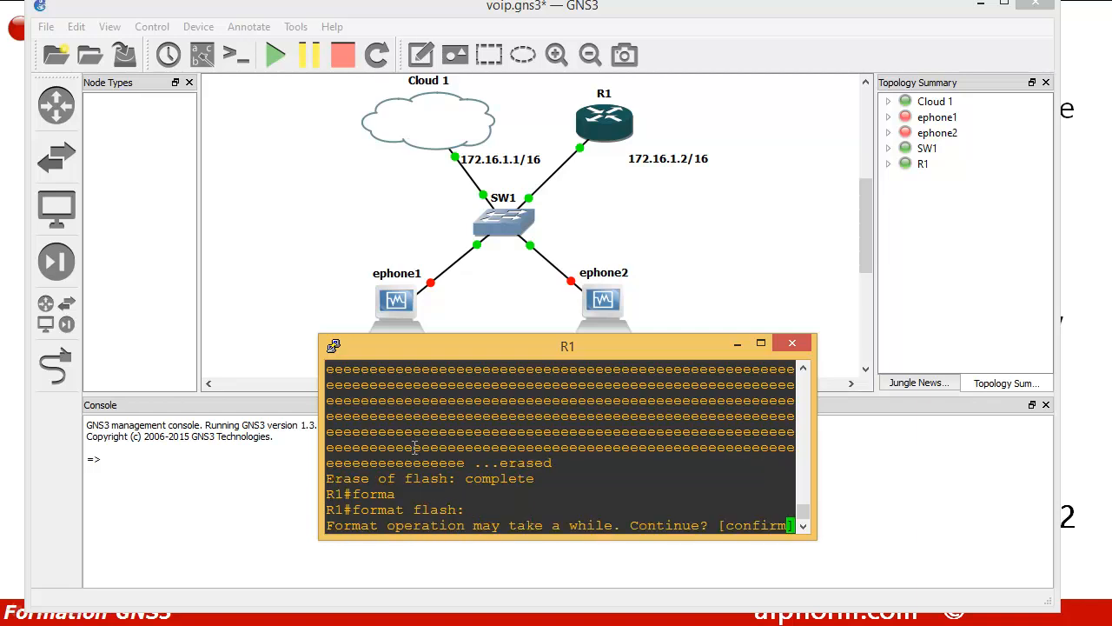
{"action": "key", "text": "Return"}
{"action": "key", "text": "Return"}
{"action": "key", "text": "Return"}
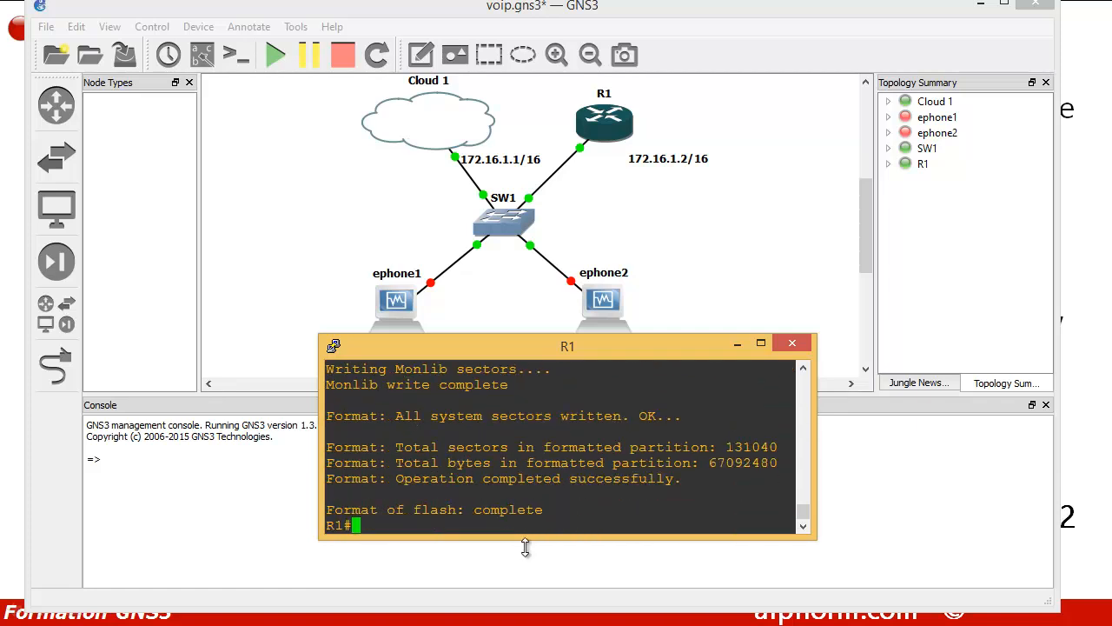
{"action": "key", "text": "Return"}
{"action": "key", "text": "Return"}
{"action": "key", "text": "Return"}
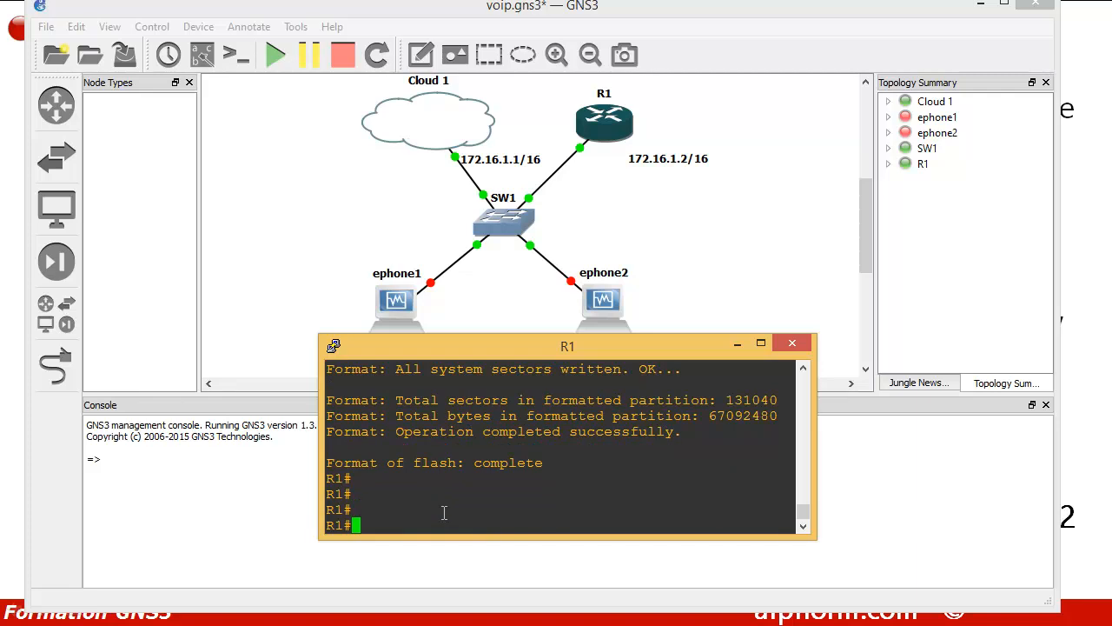
Enter global configuration mode on R1 with configure terminal.
{"action": "type", "text": "conf t"}
{"action": "key", "text": "BackSpace"}
{"action": "key", "text": "Tab"}
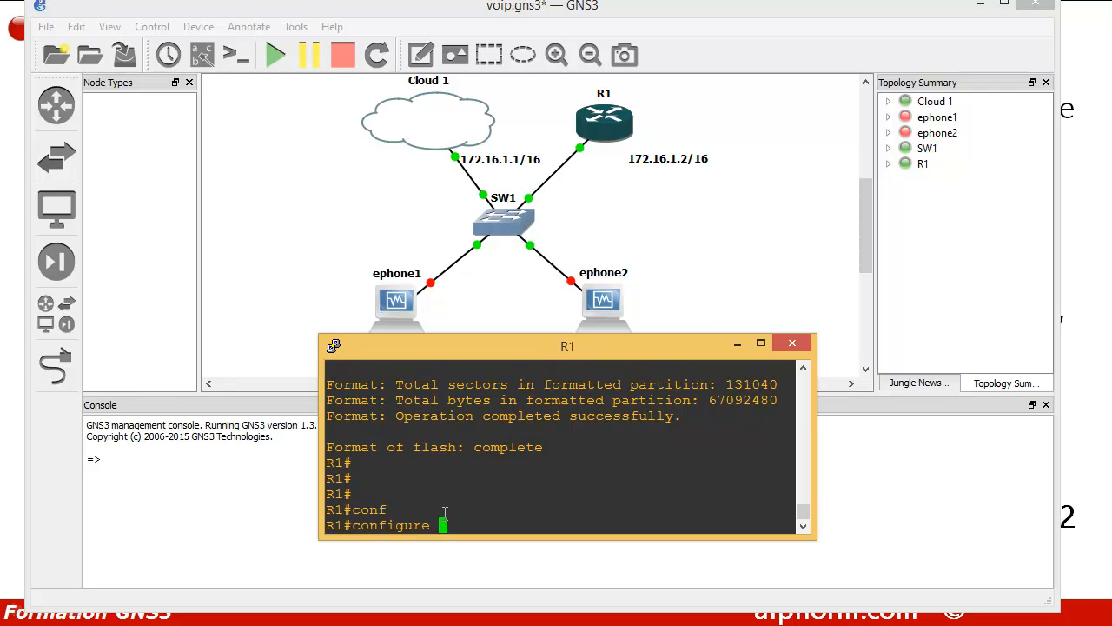
{"action": "type", "text": "er"}
{"action": "key", "text": "Tab"}
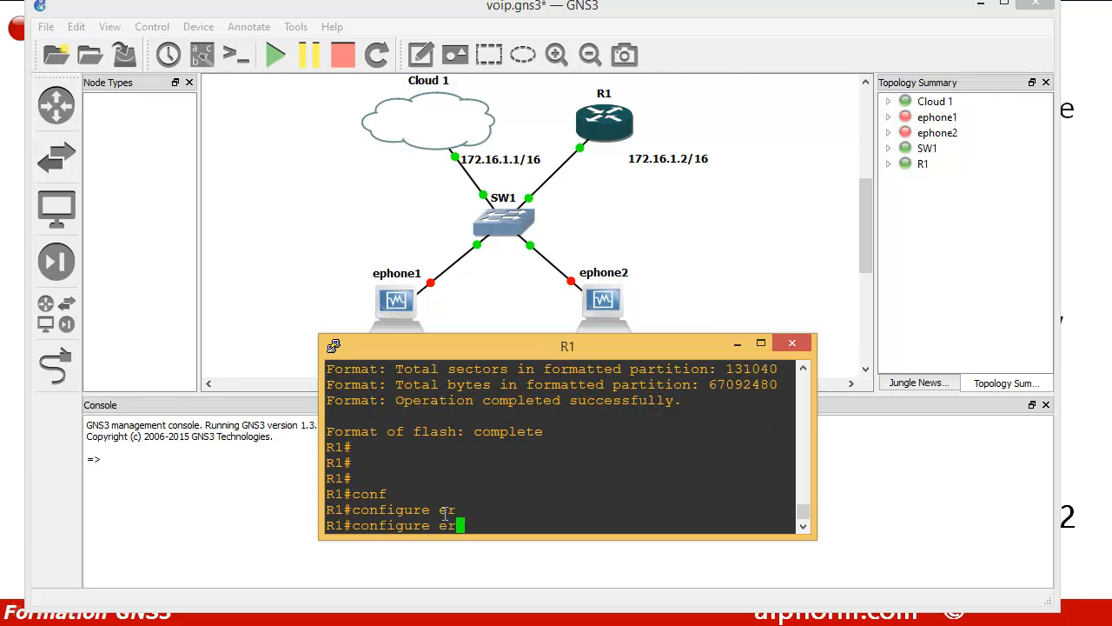
{"action": "key", "text": "BackSpace"}
{"action": "key", "text": "BackSpace"}
{"action": "type", "text": "ter"}
{"action": "key", "text": "Tab"}
{"action": "key", "text": "Return"}
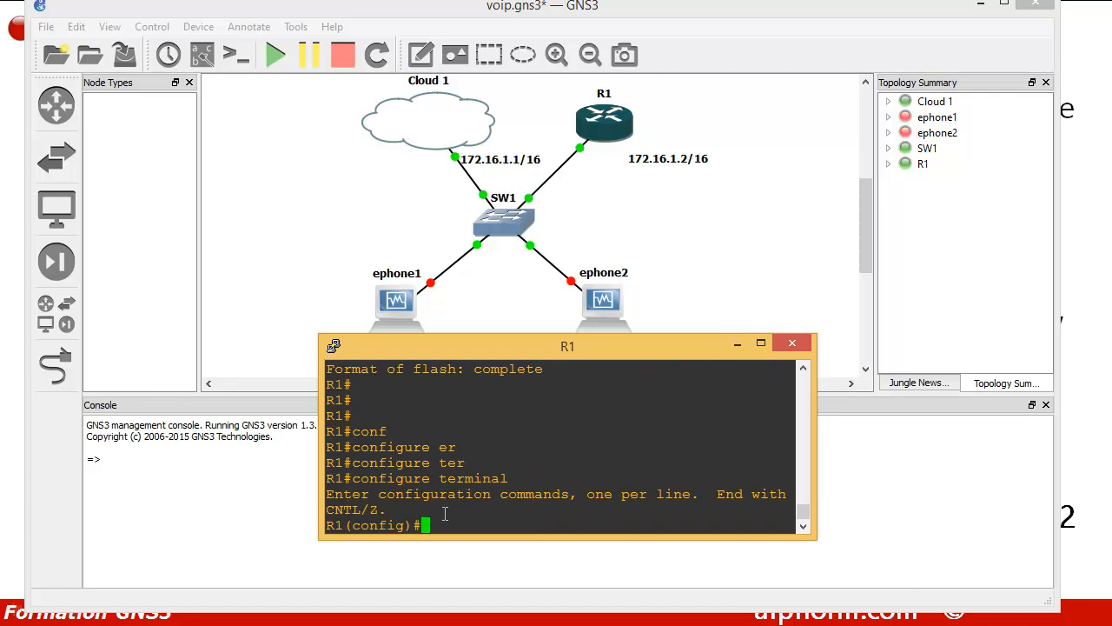
Enter configuration of interface fastEthernet 0/0 on R1.
{"action": "type", "text": "int fas"}
{"action": "key", "text": "Tab"}
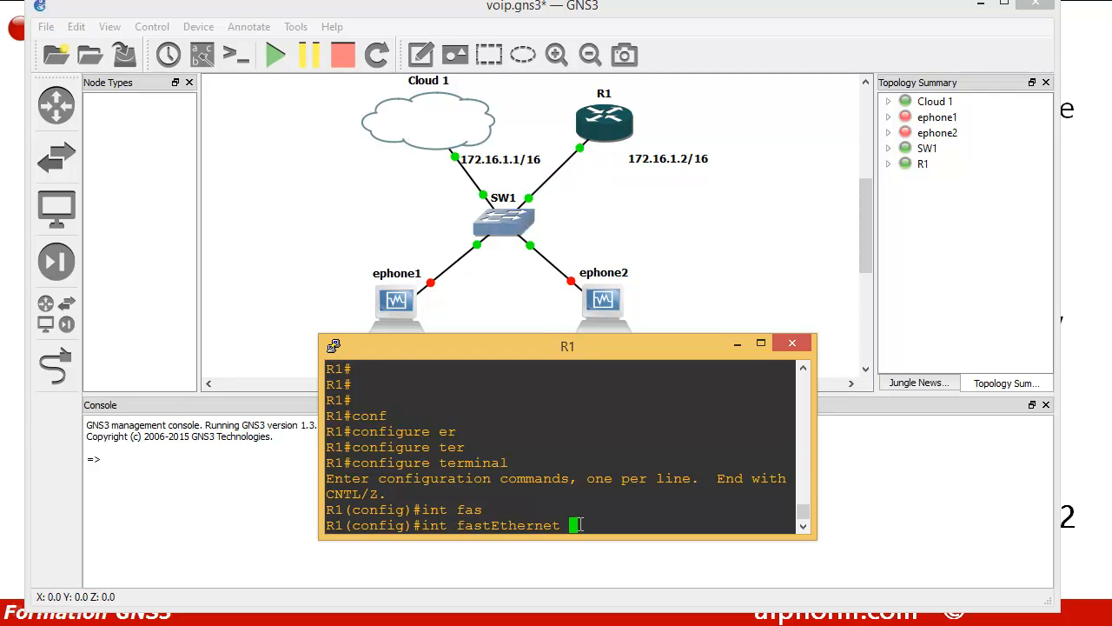
{"action": "type", "text": "0/"}
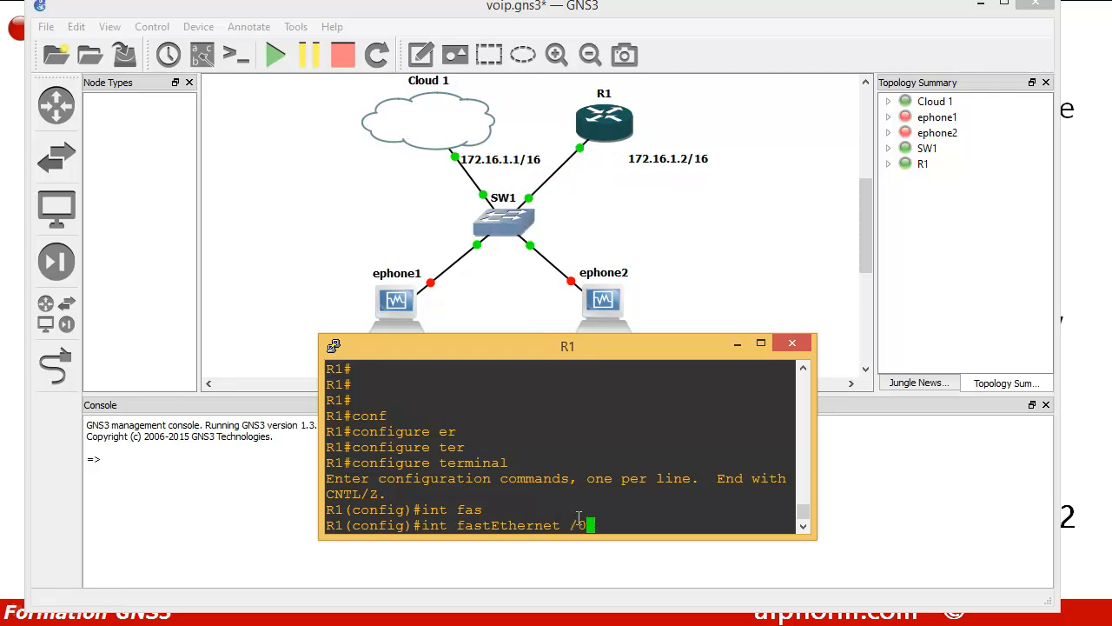
{"action": "key", "text": "BackSpace"}
{"action": "key", "text": "BackSpace"}
{"action": "type", "text": "0/0"}
{"action": "key", "text": "Return"}
Assign IP address 172.16.1.2 with mask 255.255.0.0 to R1's fastEthernet 0/0 interface.
{"action": "type", "text": "ip add"}
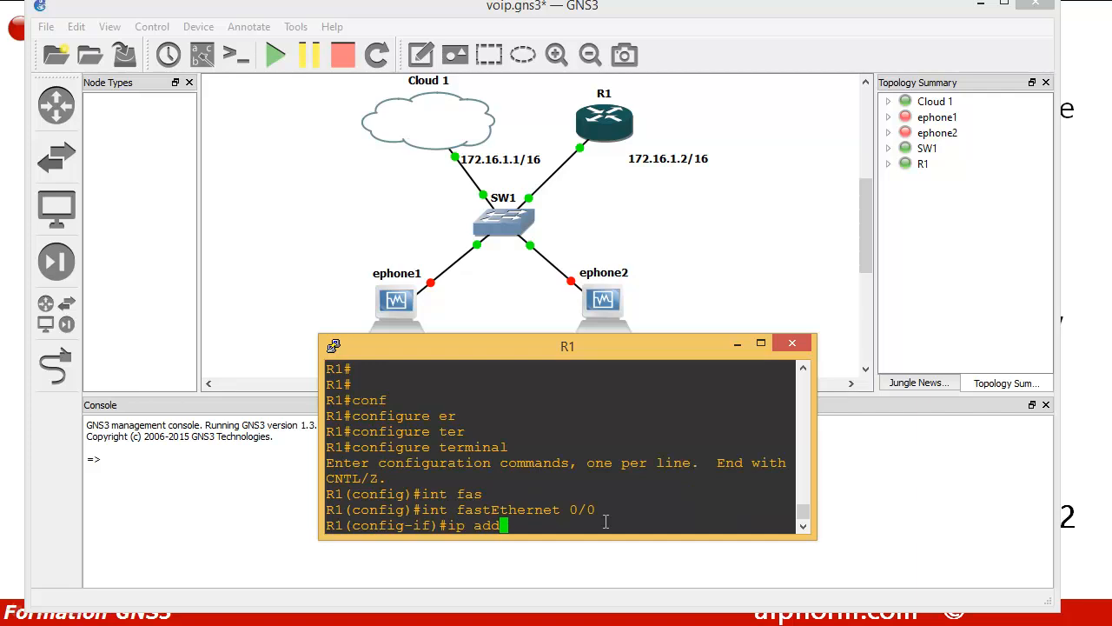
{"action": "key", "text": "Tab"}
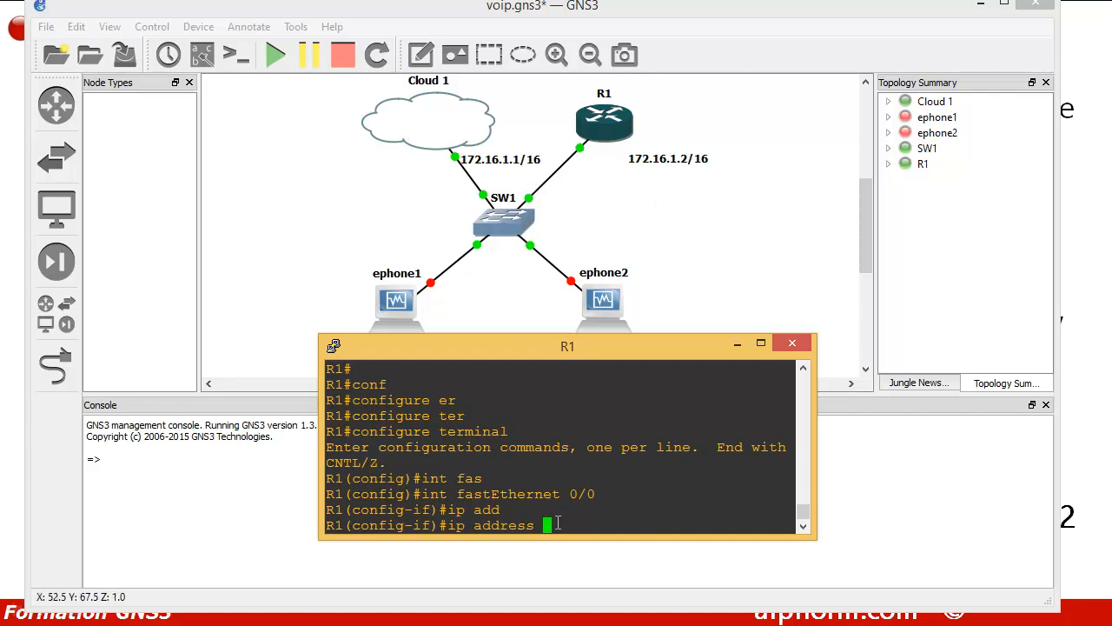
{"action": "type", "text": "172.16.1"}
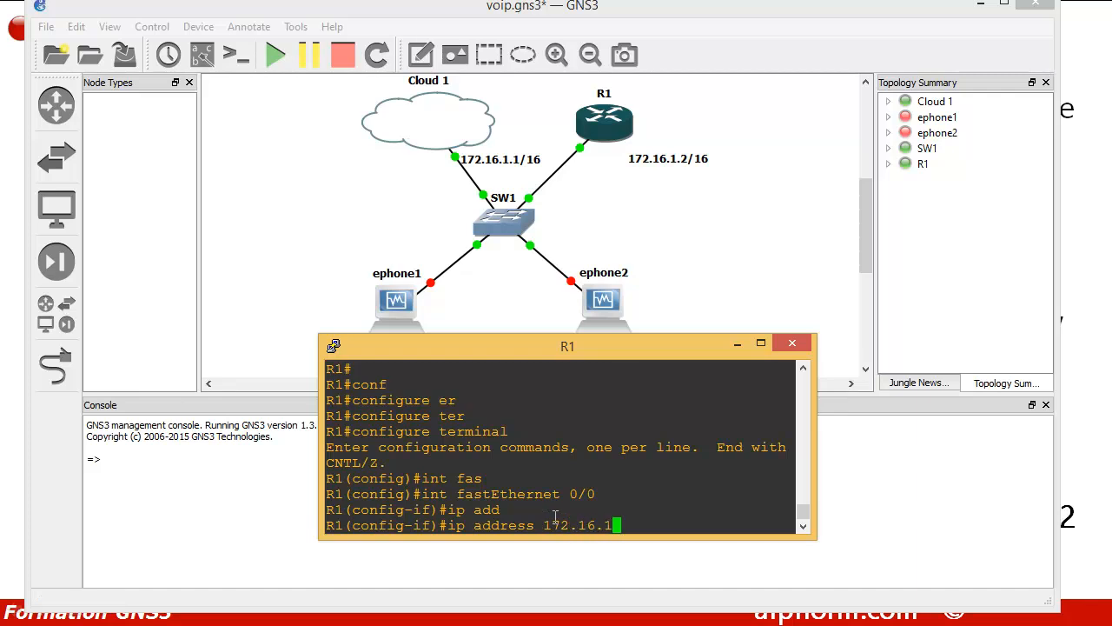
{"action": "type", "text": ".2 255.255.0.0"}
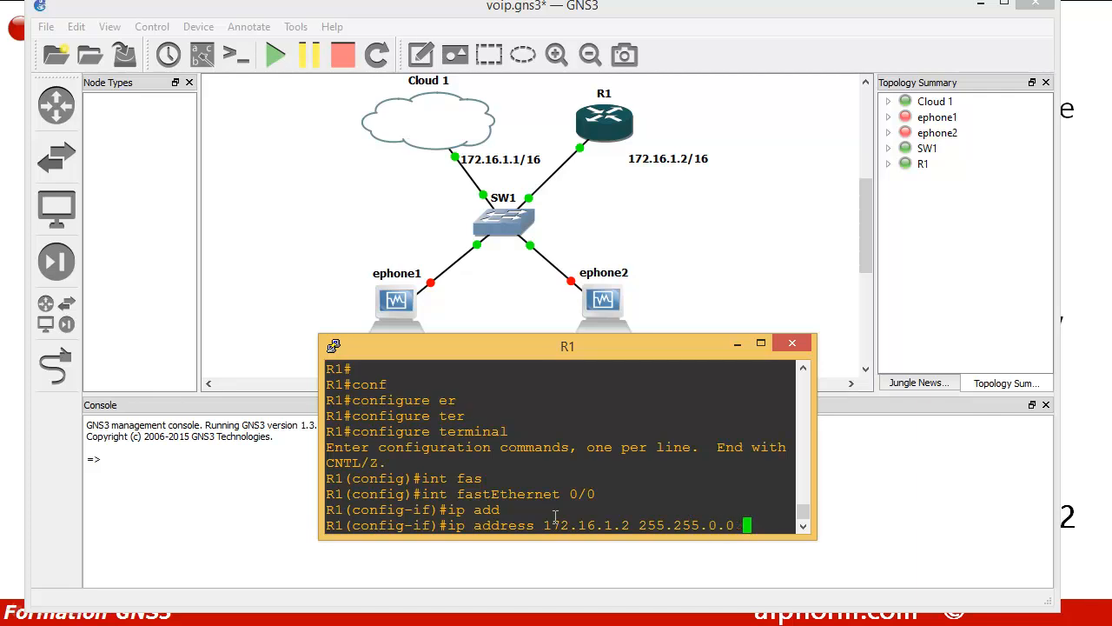
{"action": "key", "text": "Return"}
Enable R1's fastEthernet 0/0 interface with no shutdown.
{"action": "type", "text": "no shu"}
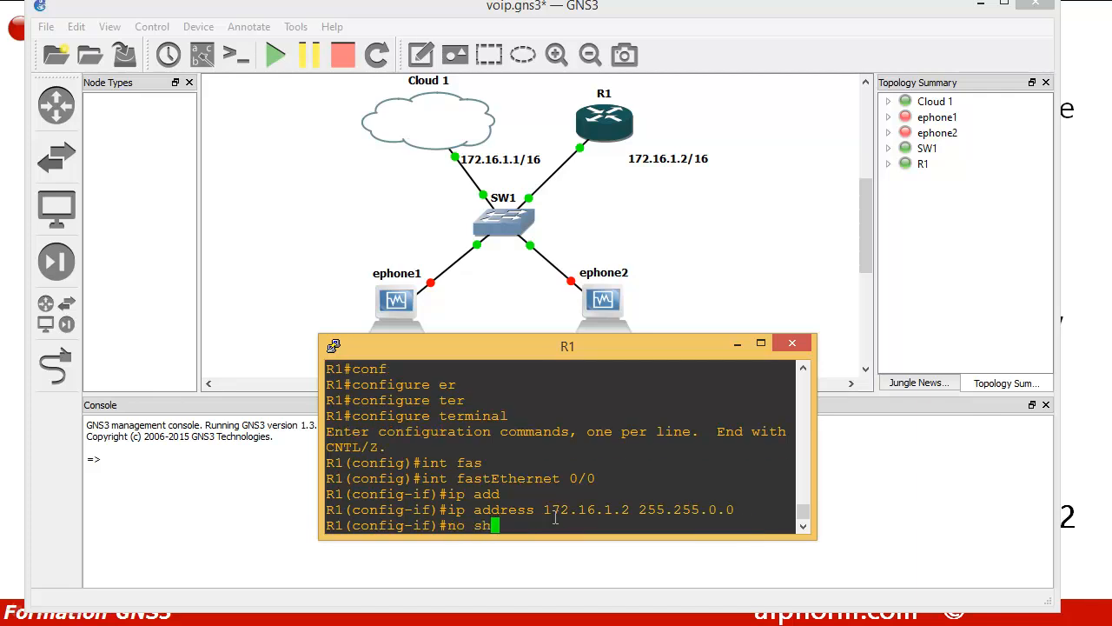
{"action": "key", "text": "Tab"}
{"action": "key", "text": "Return"}
{"action": "key", "text": "Return"}
{"action": "key", "text": "Return"}
{"action": "key", "text": "Return"}
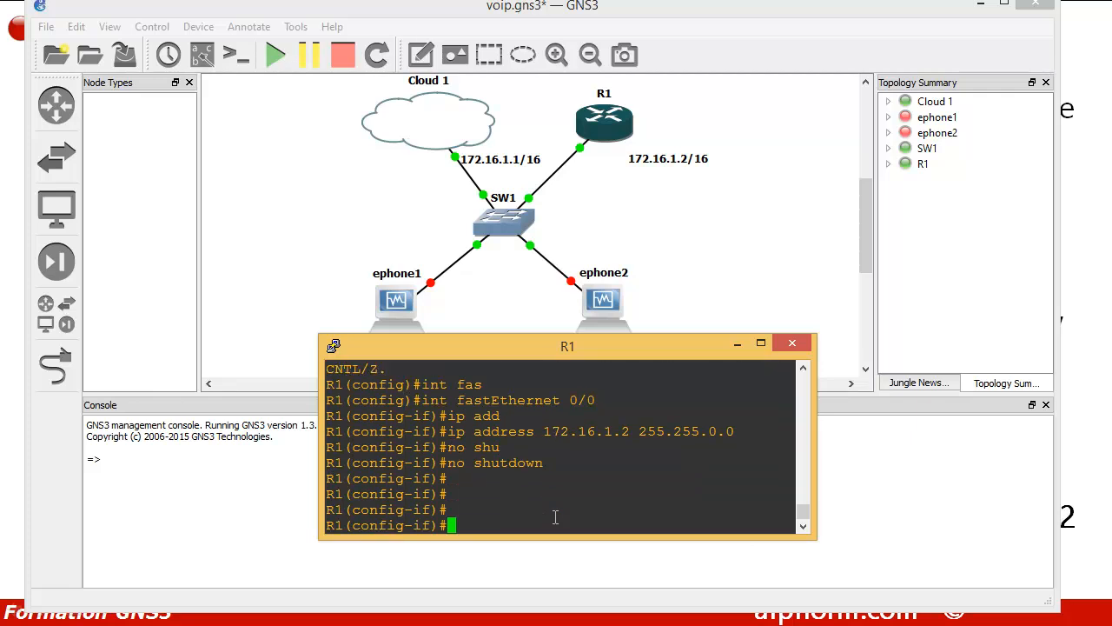
Exit interface configuration on R1, returning to global configuration mode.
{"action": "type", "text": "exit"}
{"action": "key", "text": "Return"}
{"action": "key", "text": "Return"}
{"action": "key", "text": "Return"}
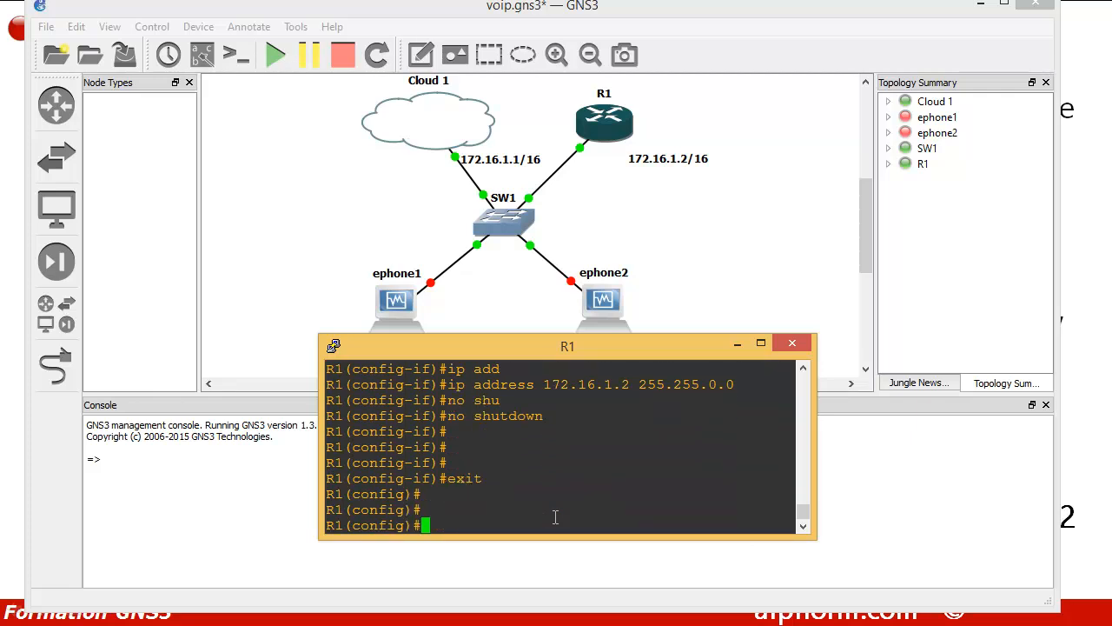
Ping 172.16.1.1 twice from R1's global configuration mode to test connectivity with the cloud.
{"action": "type", "text": "d"}
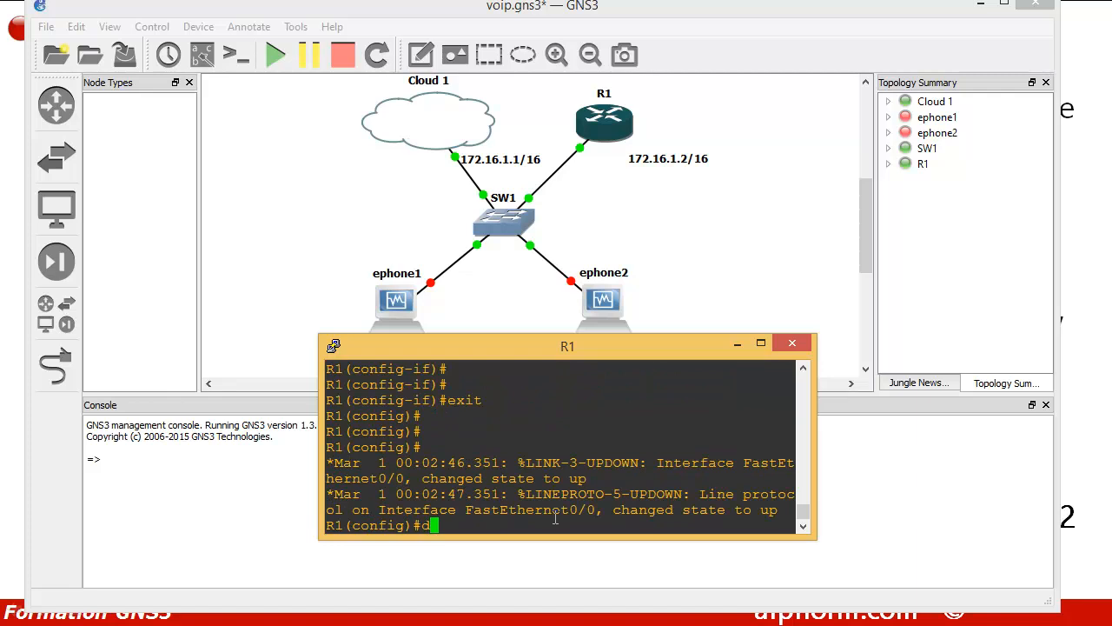
{"action": "type", "text": "o ping 172.16.1.1"}
{"action": "key", "text": "Return"}
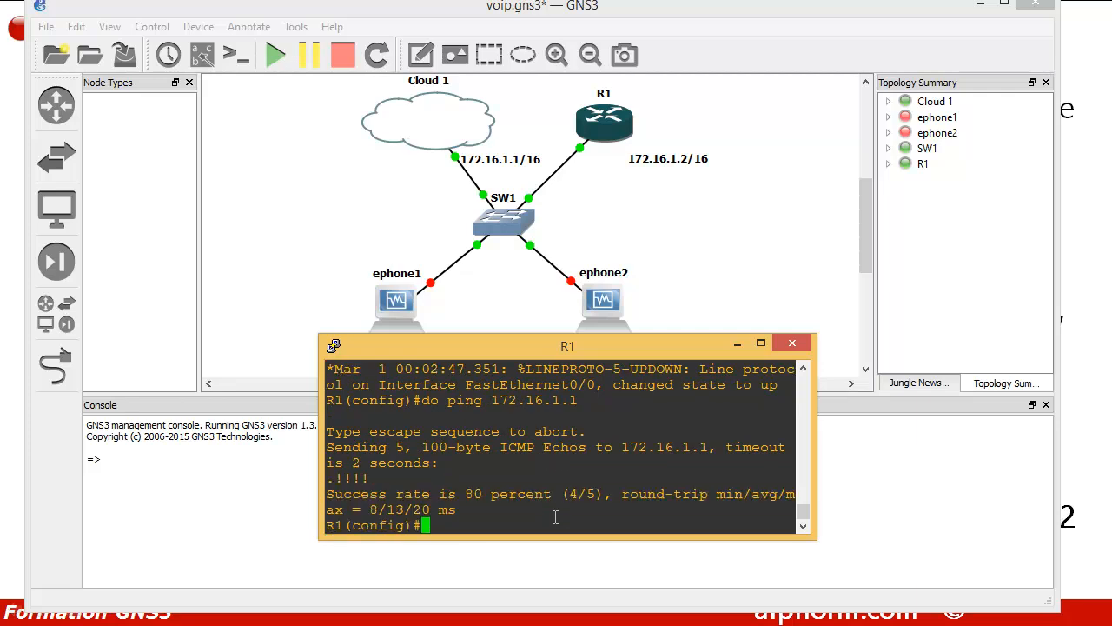
{"action": "key", "text": "Up"}
{"action": "key", "text": "Return"}
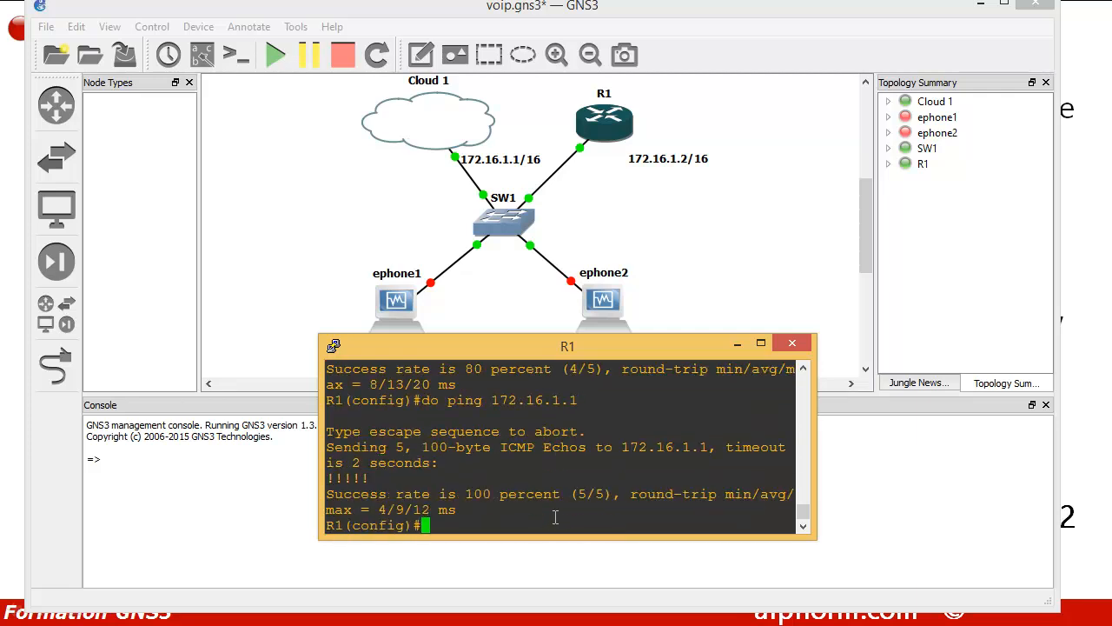
{"action": "key", "text": "Return"}
{"action": "key", "text": "Return"}
{"action": "key", "text": "Return"}
{"action": "key", "text": "Return"}
{"action": "key", "text": "Return"}
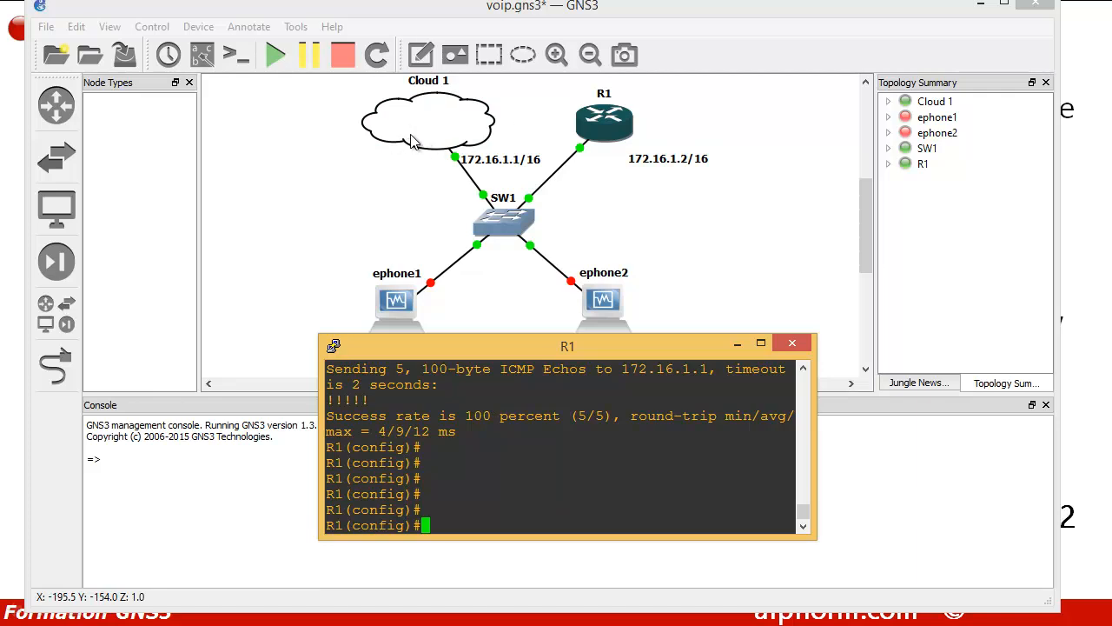
Check the files in the C:\VOIP folder, and launch Tftpd32 with its window placed clear of the R1 console.
{"action": "left_click", "coordinate": [173, 623]}
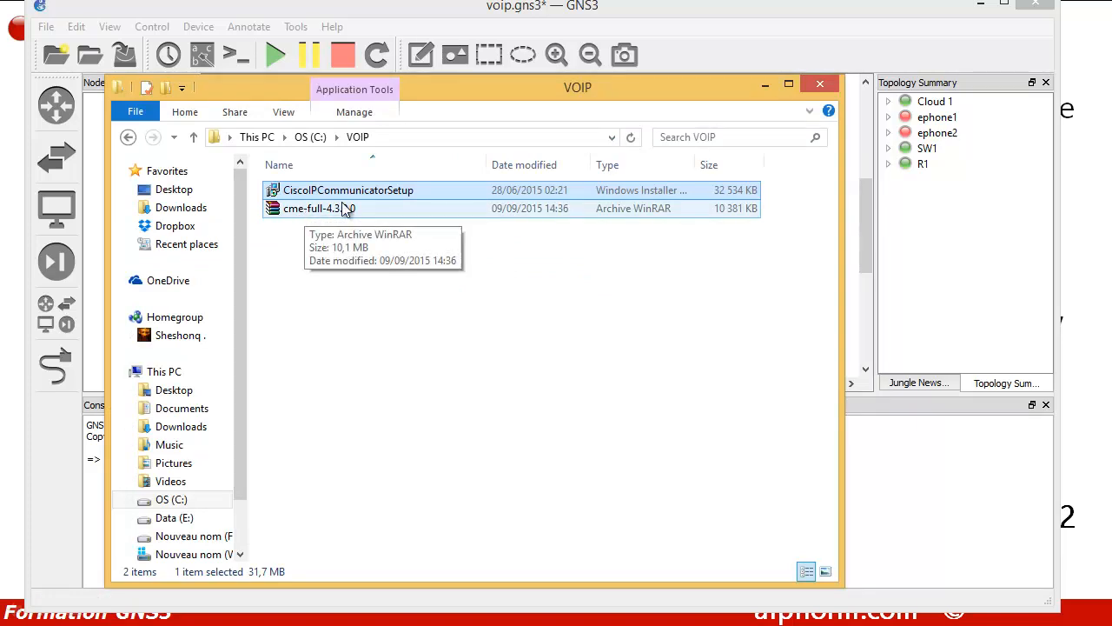
{"action": "left_click", "coordinate": [764, 84]}
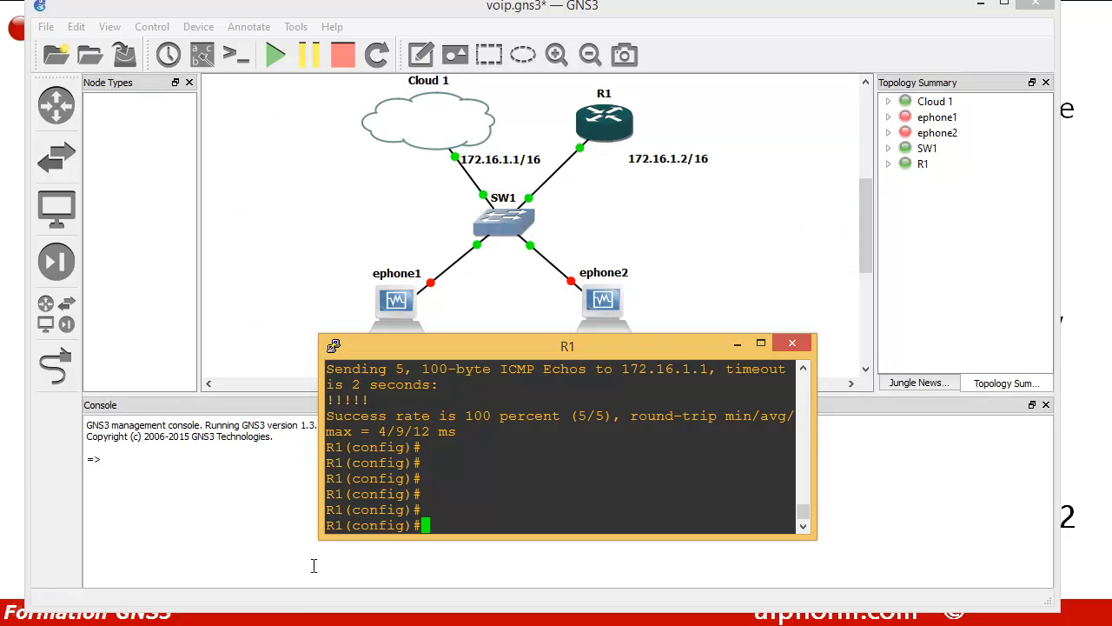
{"action": "key", "text": "super"}
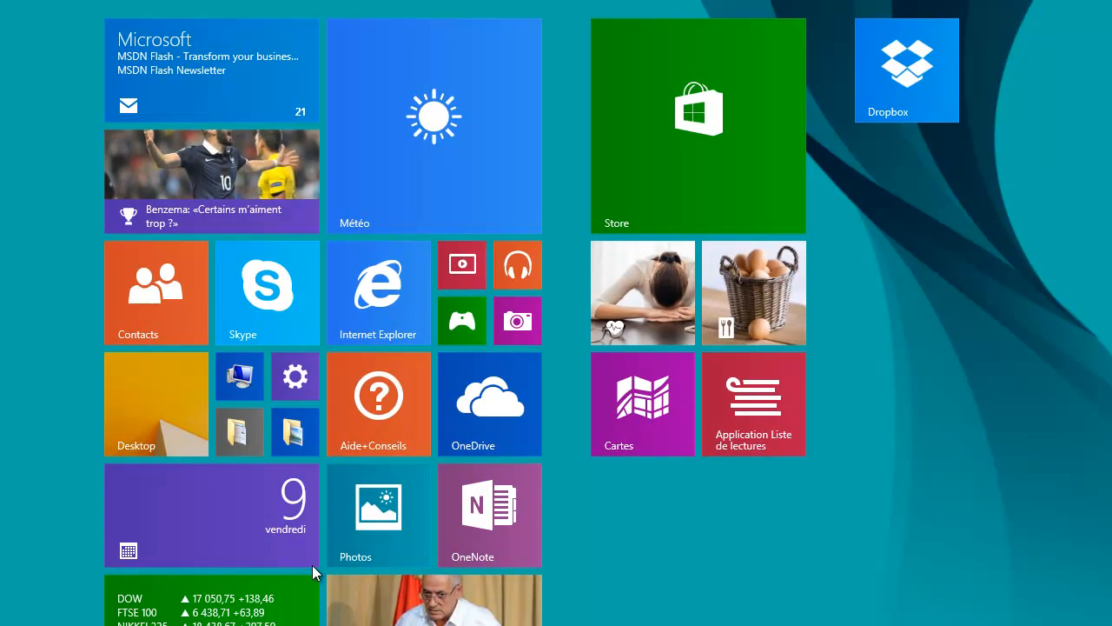
{"action": "type", "text": "tft"}
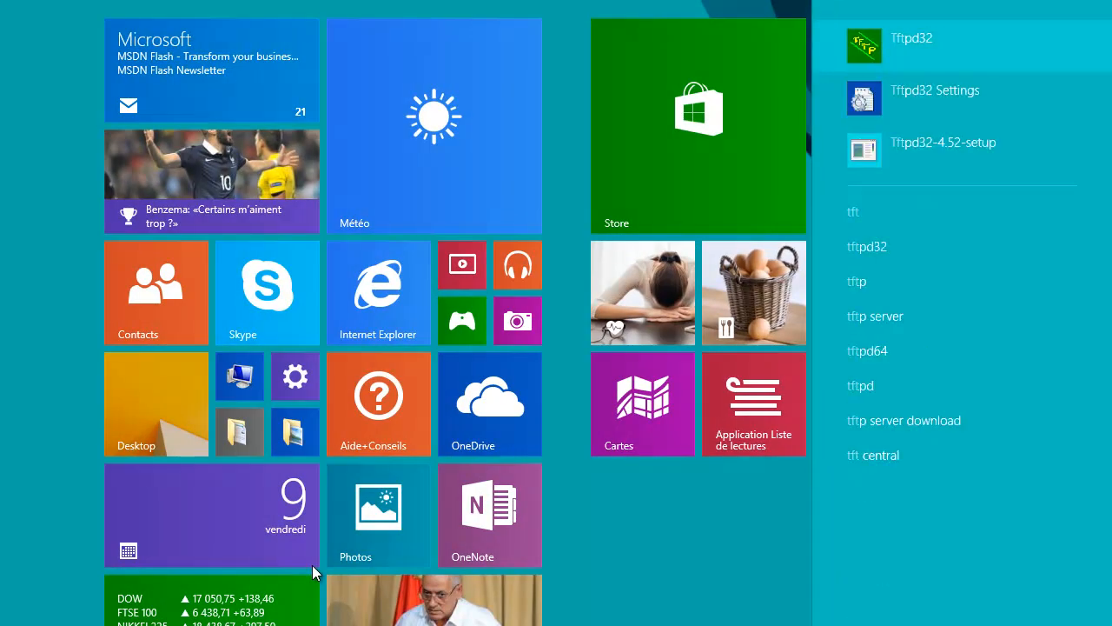
{"action": "type", "text": "d"}
{"action": "key", "text": "BackSpace"}
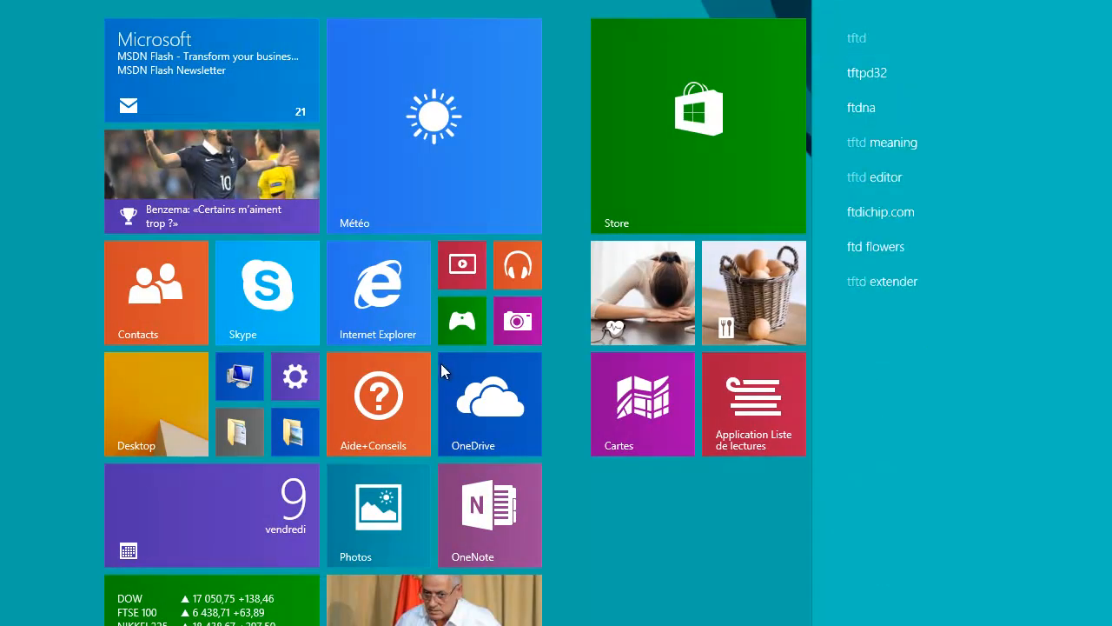
{"action": "left_click", "coordinate": [913, 58]}
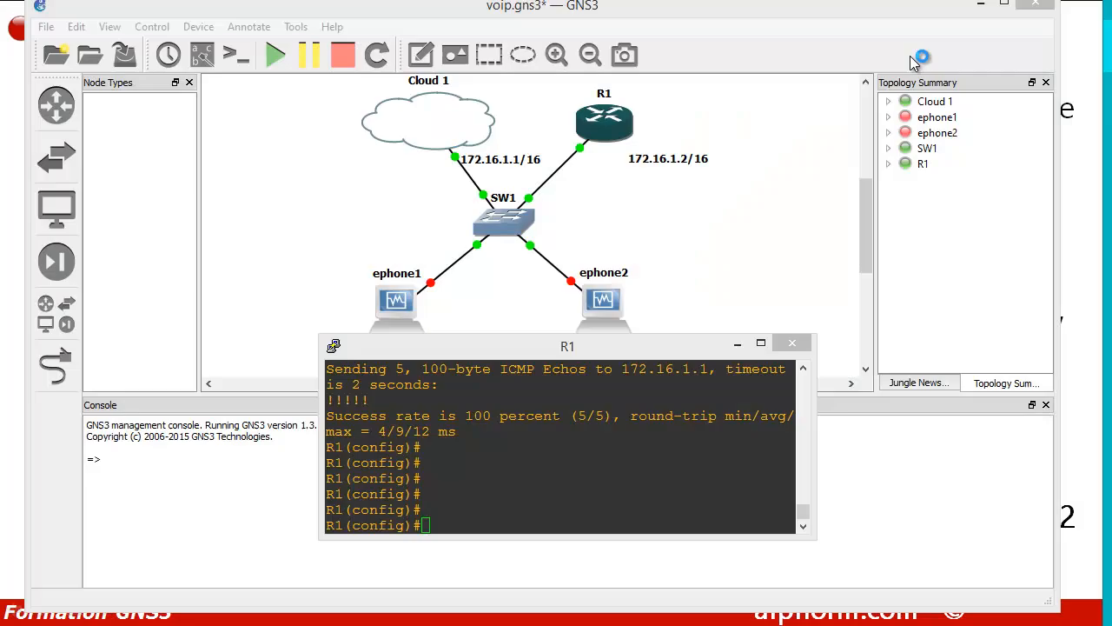
{"action": "left_click_drag", "start_coordinate": [182, 1], "coordinate": [809, 61]}
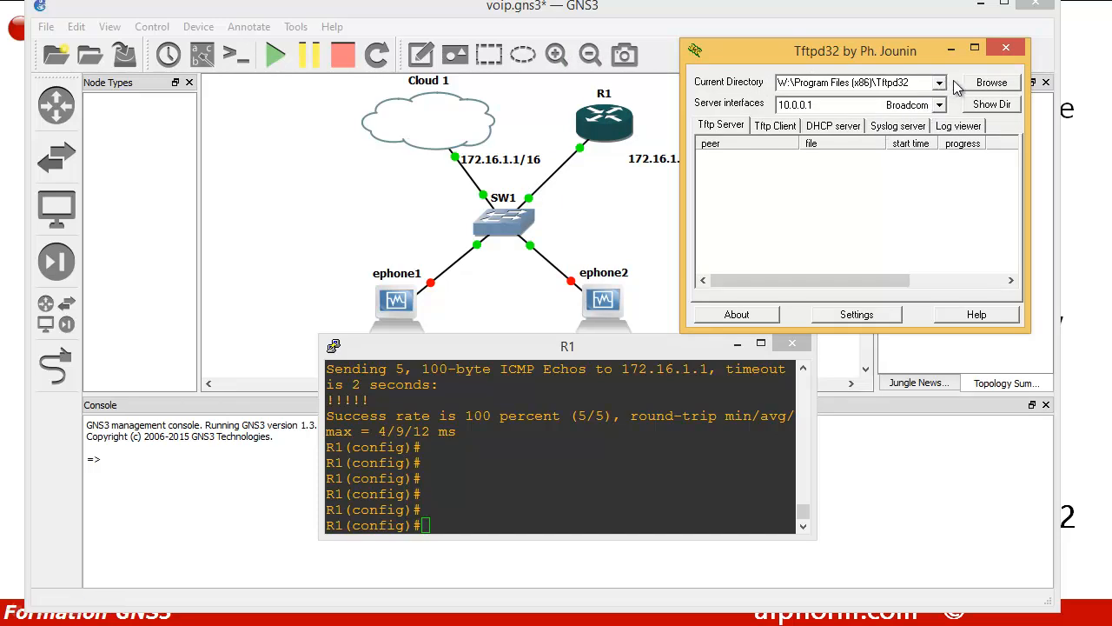
Set the Tftpd32 current directory to C:\VOIP and its server interface to 172.16.1.1.
{"action": "left_click", "coordinate": [985, 84]}
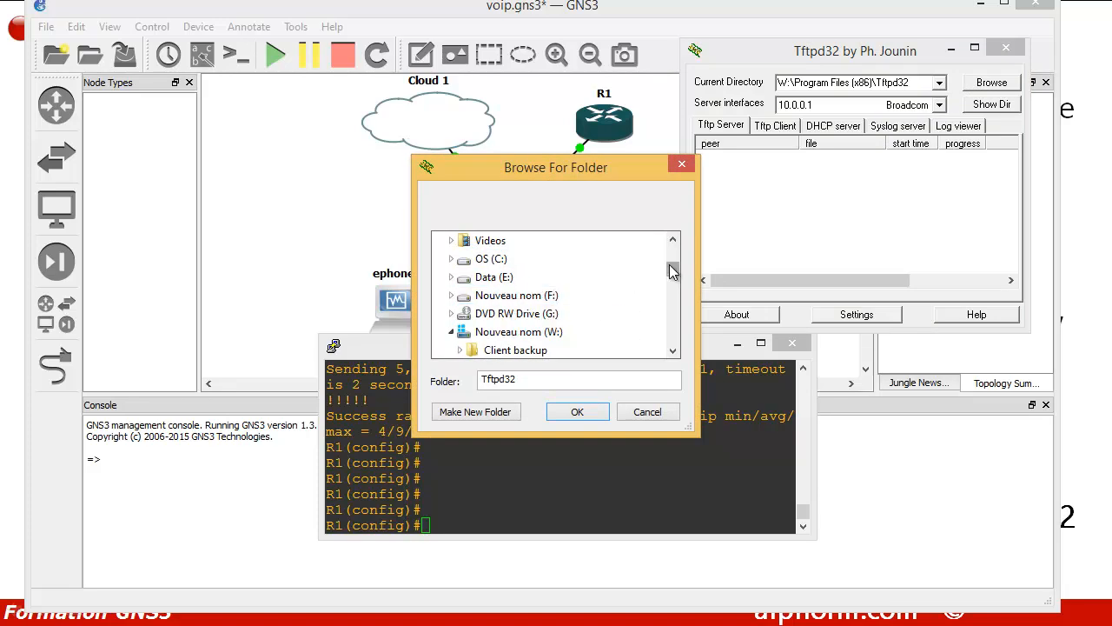
{"action": "double_click", "coordinate": [491, 260]}
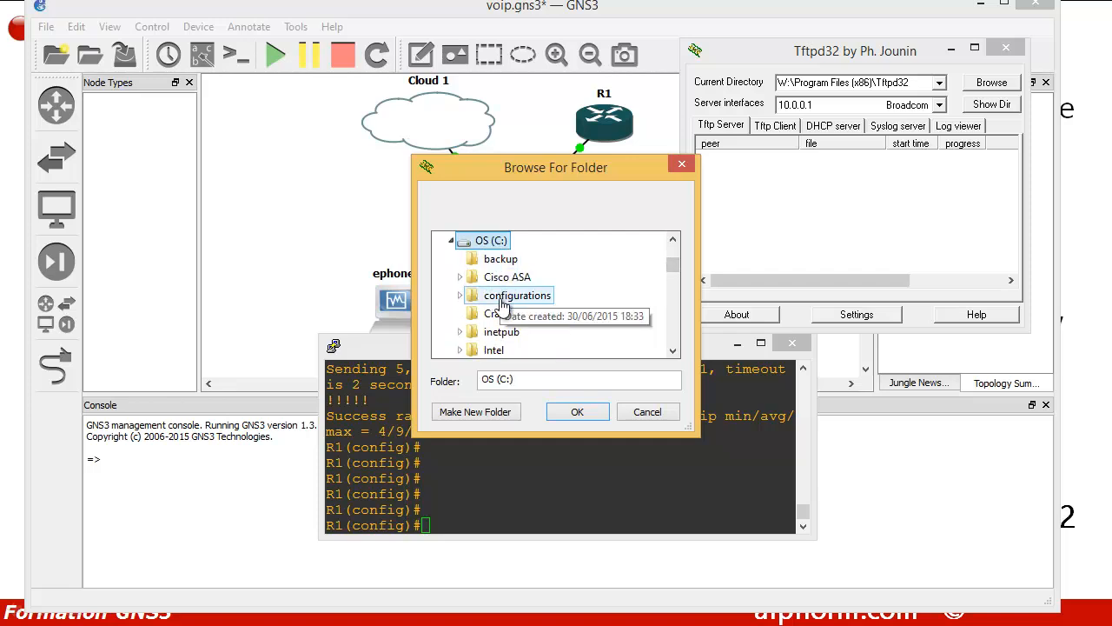
{"action": "scroll", "coordinate": [502, 304], "scroll_direction": "down", "scroll_amount": 7}
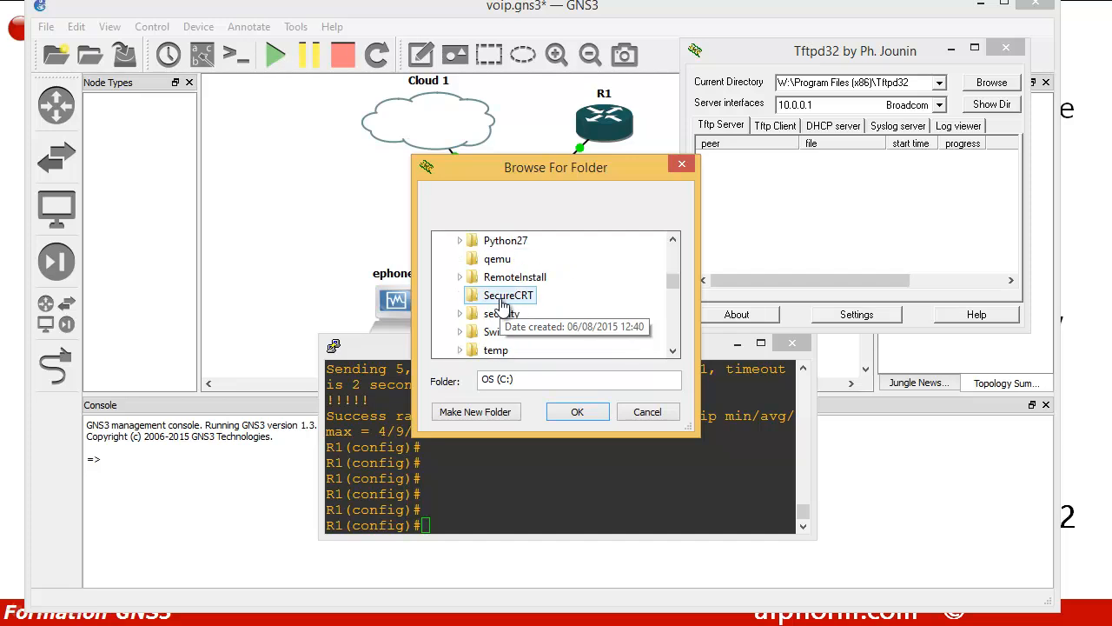
{"action": "left_click", "coordinate": [493, 276]}
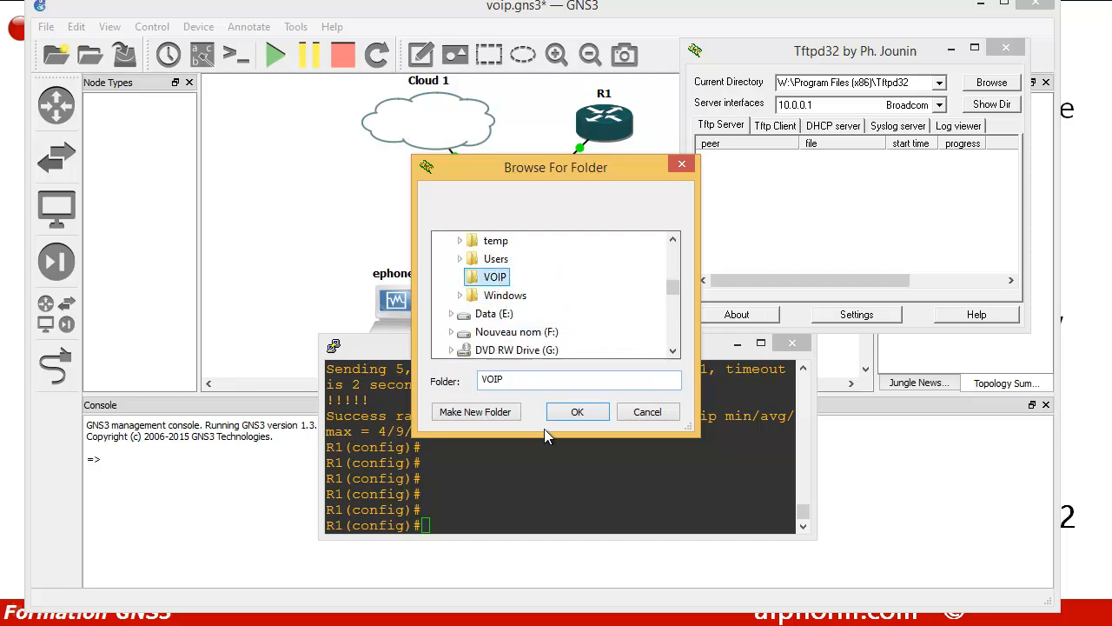
{"action": "left_click", "coordinate": [575, 412]}
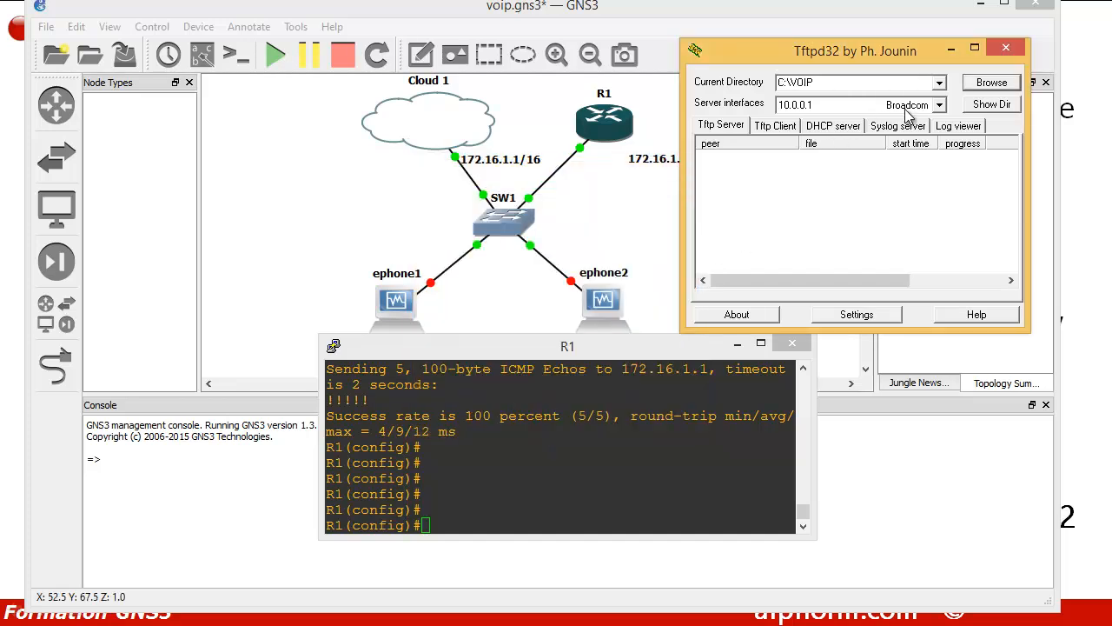
{"action": "left_click", "coordinate": [939, 105]}
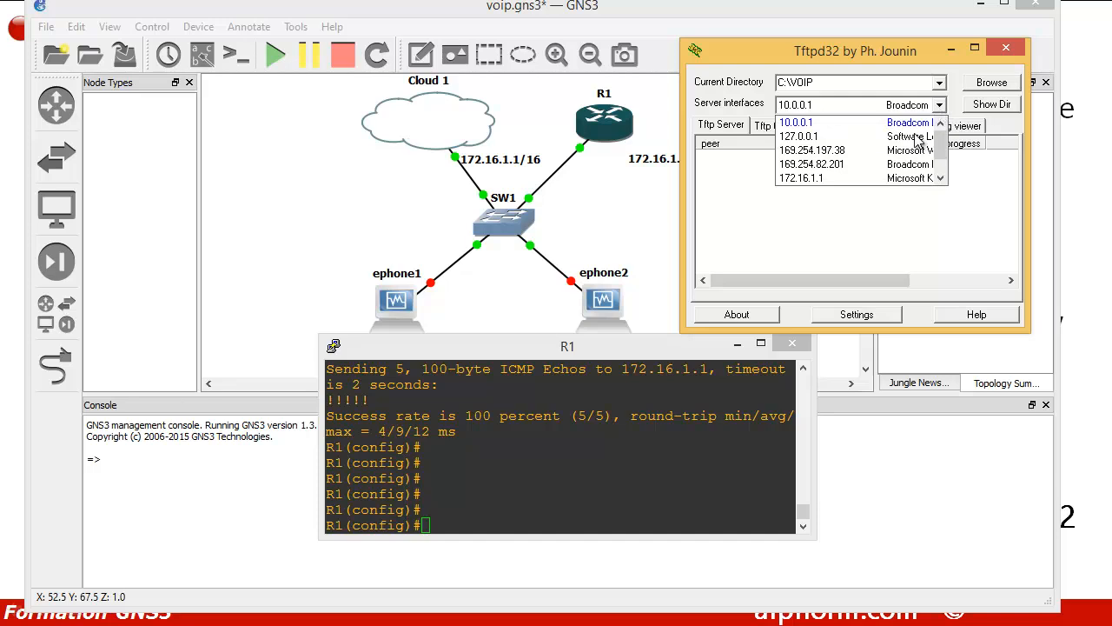
{"action": "left_click", "coordinate": [807, 180]}
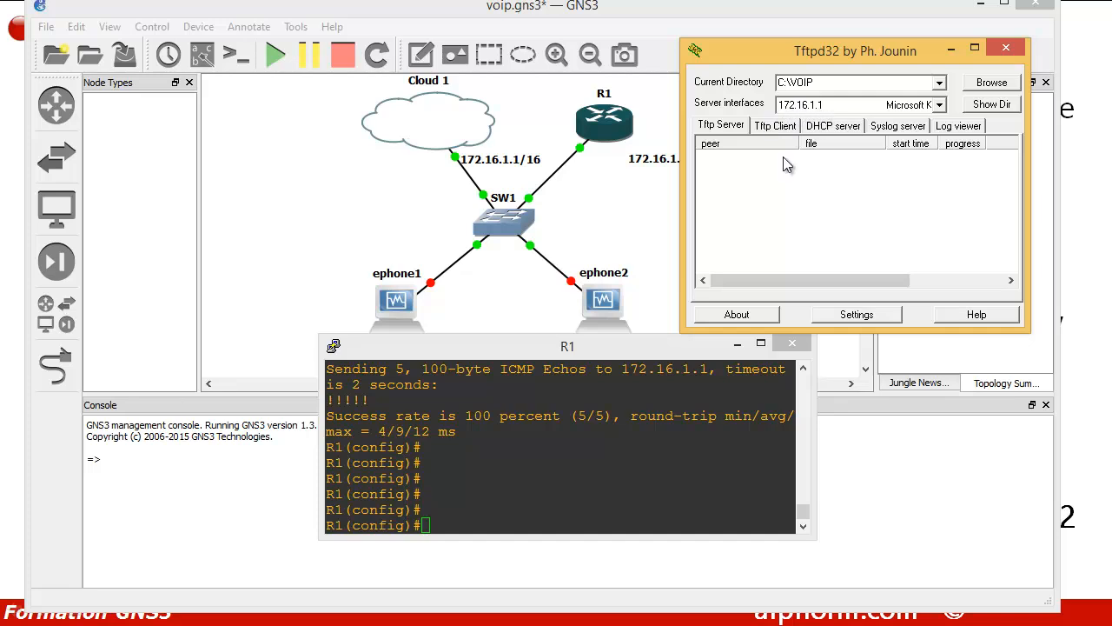
Return to the R1 console and exit global configuration mode to the privileged prompt.
{"action": "left_click", "coordinate": [432, 525]}
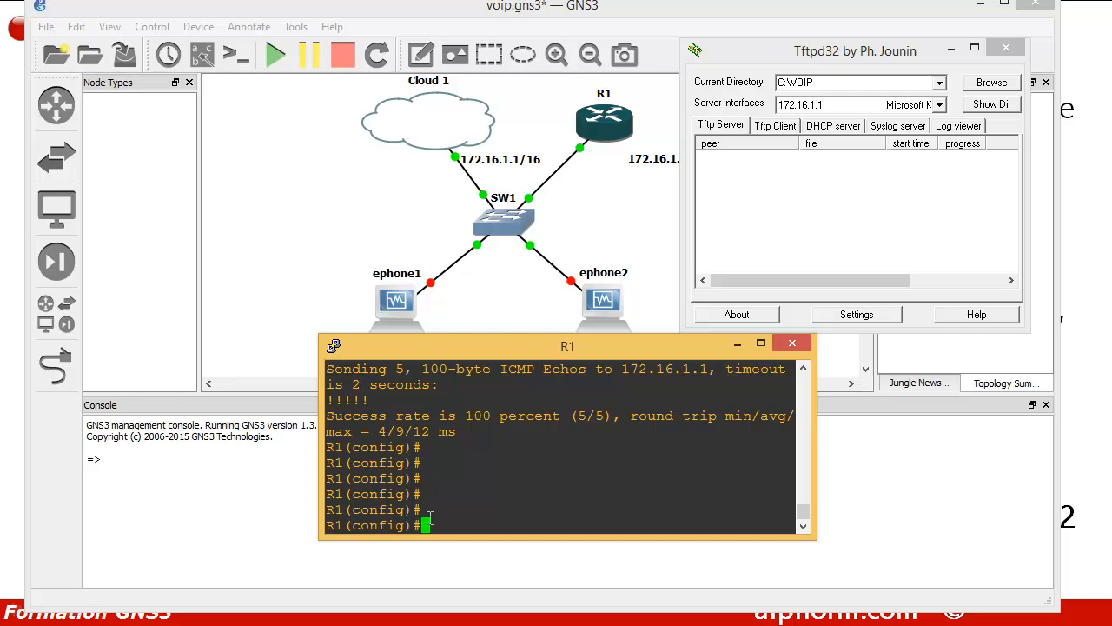
{"action": "type", "text": "exit"}
{"action": "key", "text": "Return"}
{"action": "key", "text": "Return"}
{"action": "key", "text": "Return"}
{"action": "key", "text": "Return"}
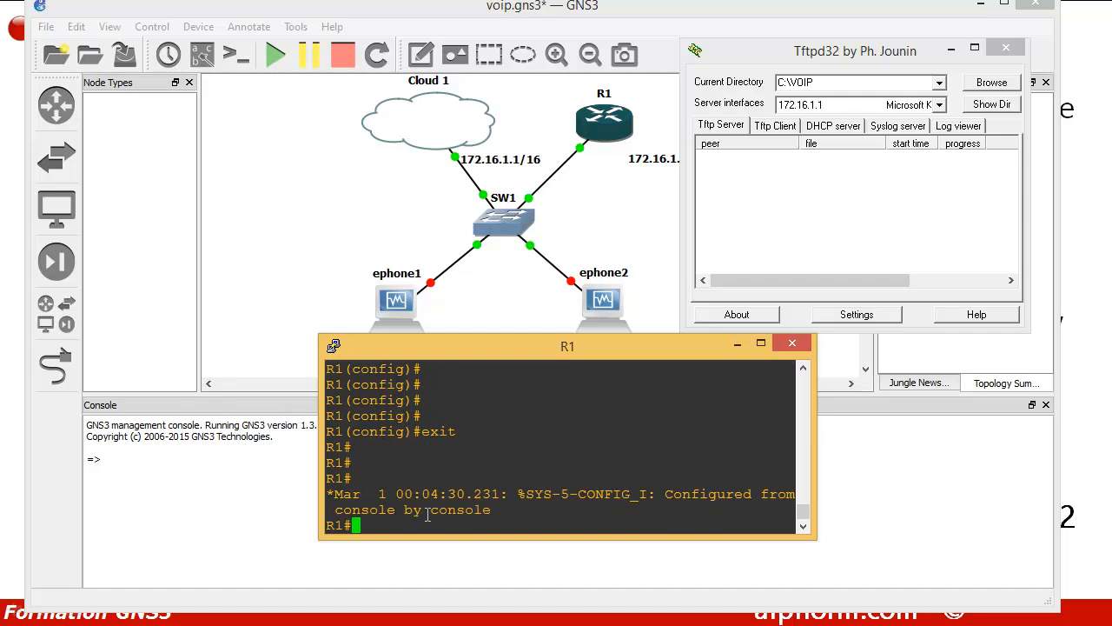
{"action": "key", "text": "Return"}
{"action": "key", "text": "Return"}
{"action": "key", "text": "Return"}
{"action": "key", "text": "Return"}
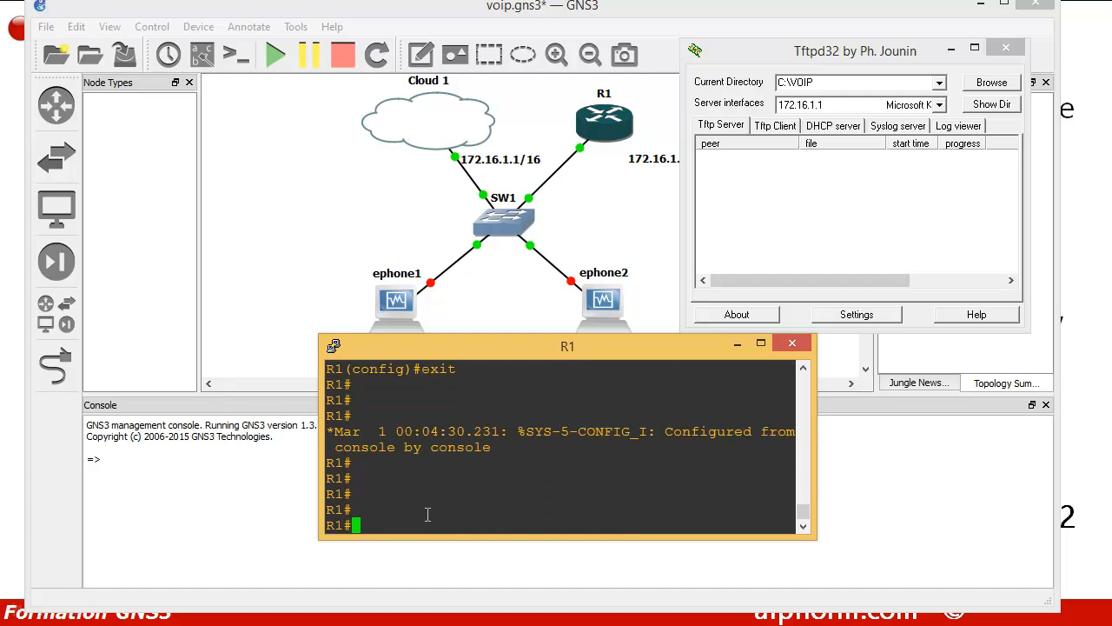
Begin the extraction command at R1's prompt with archive tar /xtract tftp://172.16.1.1/.
{"action": "type", "text": "archive tar /xtract "}
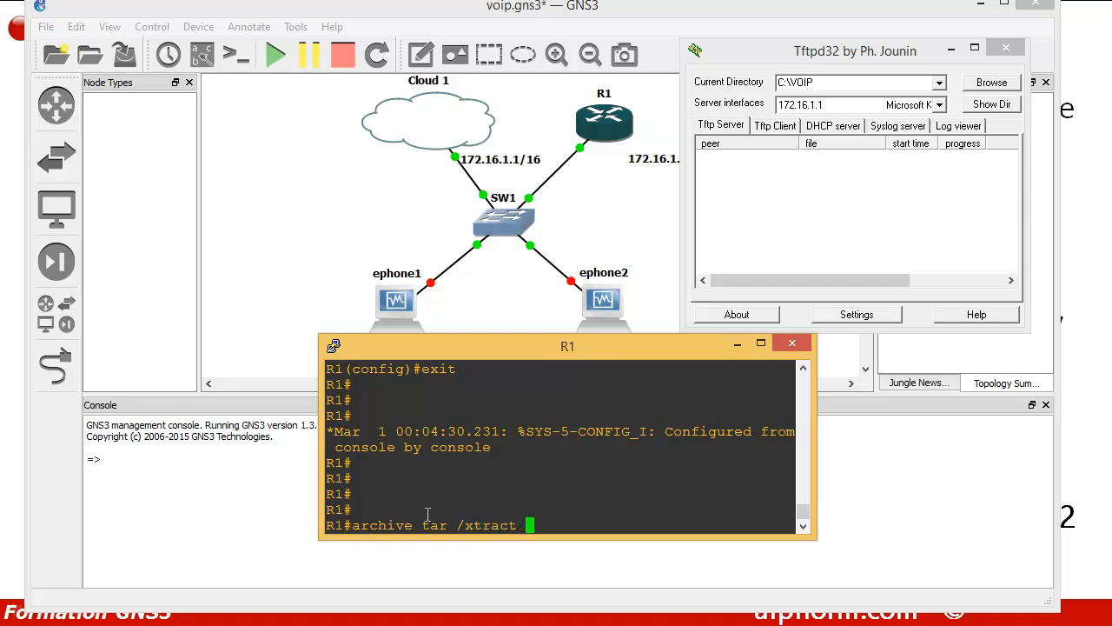
{"action": "type", "text": "tftp://172.16"}
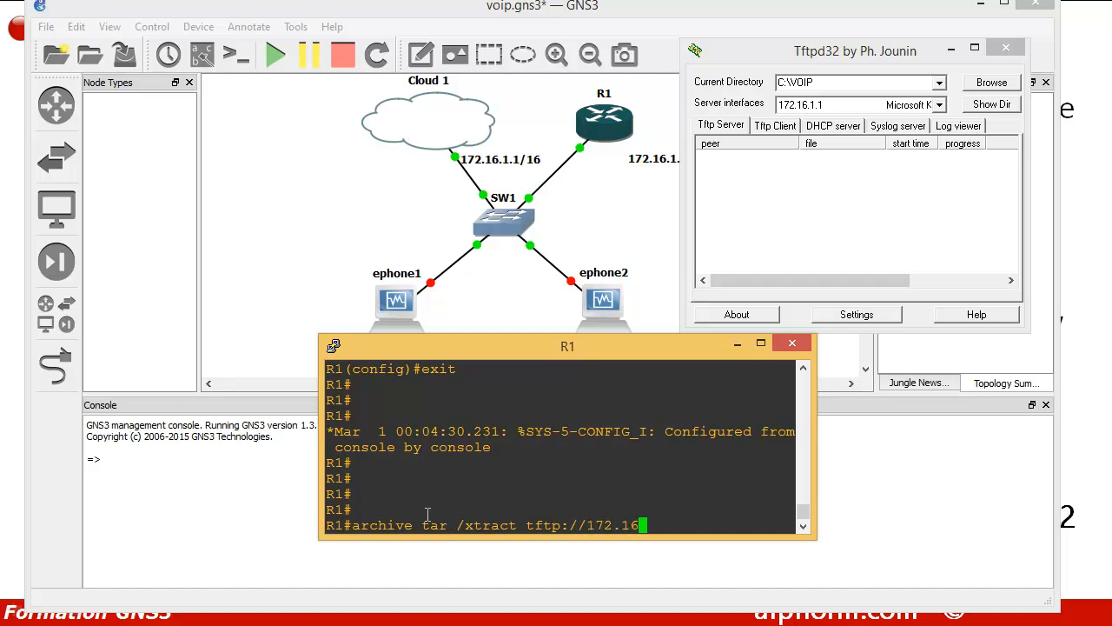
{"action": "type", "text": ".1.1/"}
Check the archive's file type in the VOIP folder, and copy its name cme-full-4.3.0.0 into the R1 command.
{"action": "key", "text": "alt+Tab"}
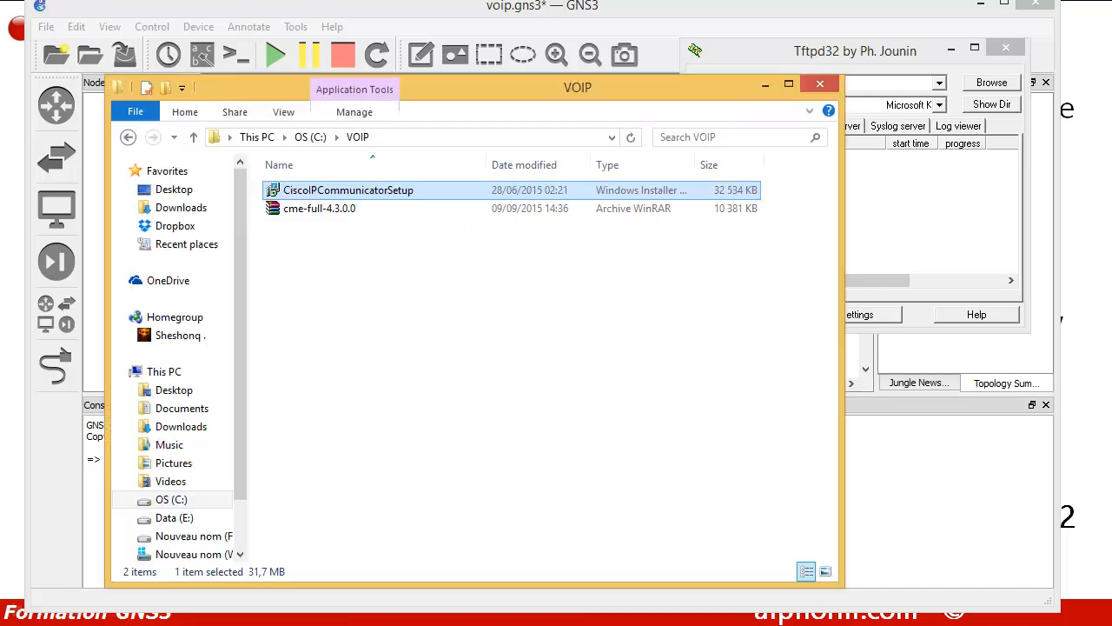
{"action": "right_click", "coordinate": [316, 210]}
{"action": "left_click", "coordinate": [368, 473]}
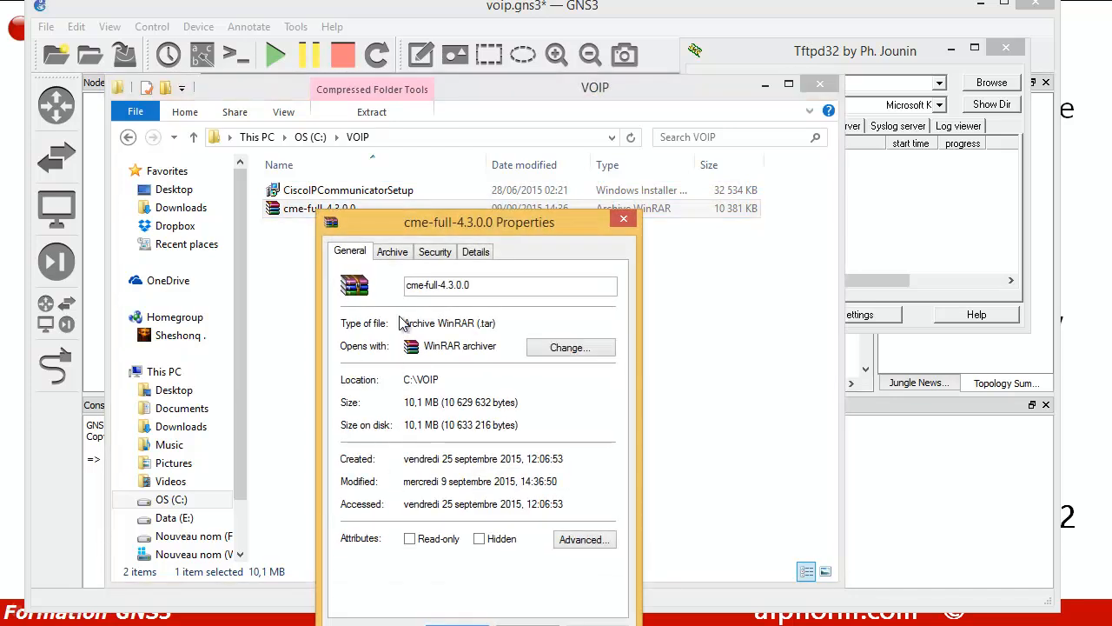
{"action": "left_click", "coordinate": [626, 218]}
{"action": "right_click", "coordinate": [337, 216]}
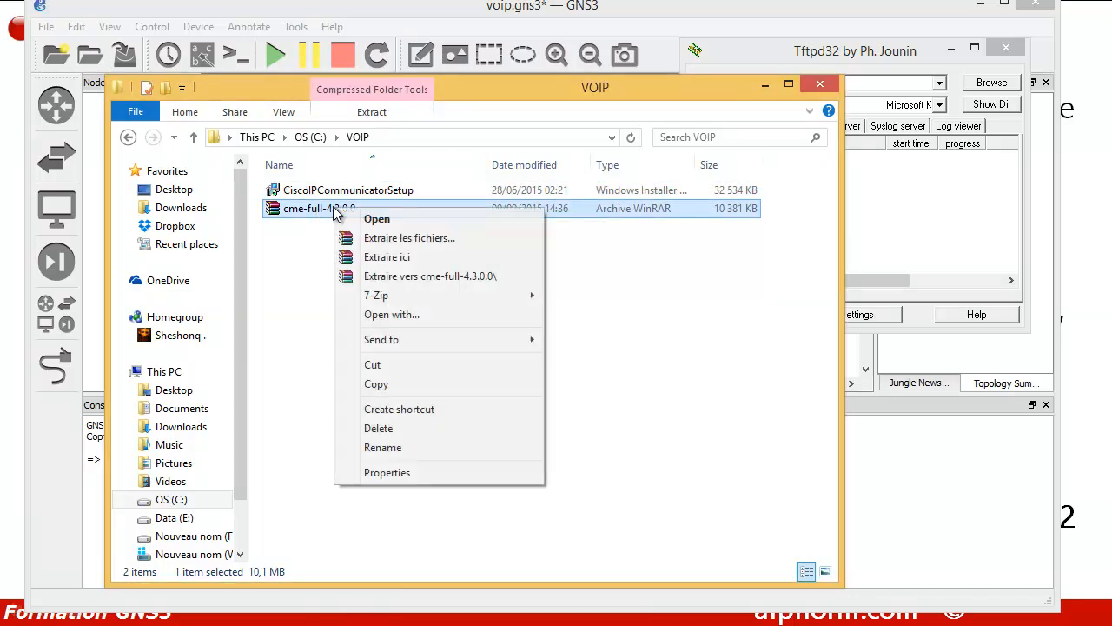
{"action": "left_click", "coordinate": [380, 451]}
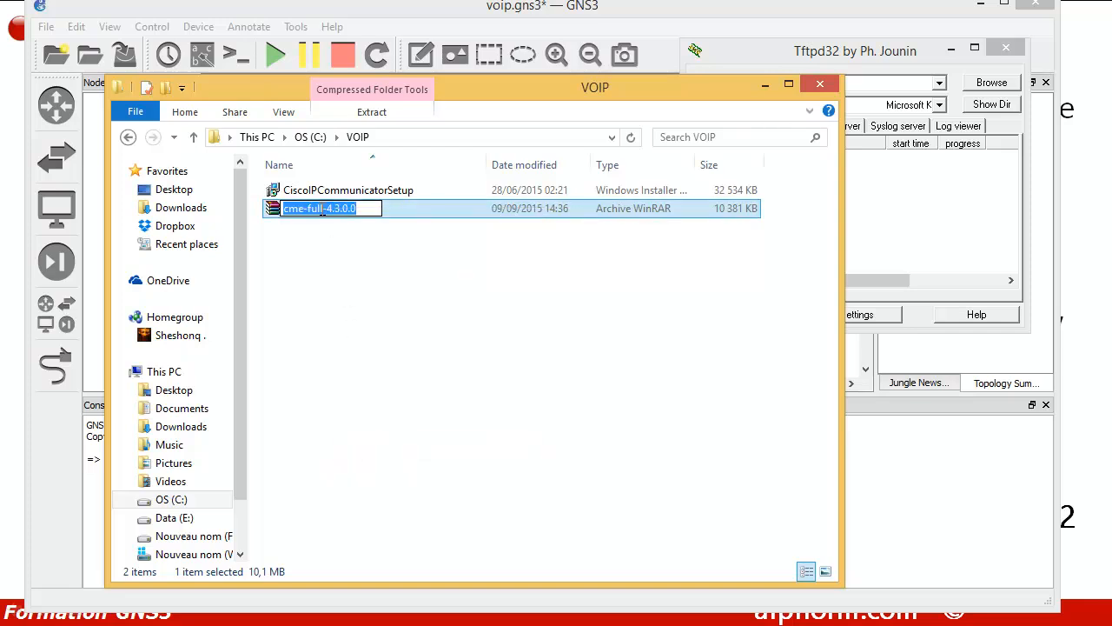
{"action": "right_click", "coordinate": [323, 210]}
{"action": "left_click", "coordinate": [362, 265]}
{"action": "left_click", "coordinate": [764, 85]}
{"action": "right_click", "coordinate": [689, 518]}
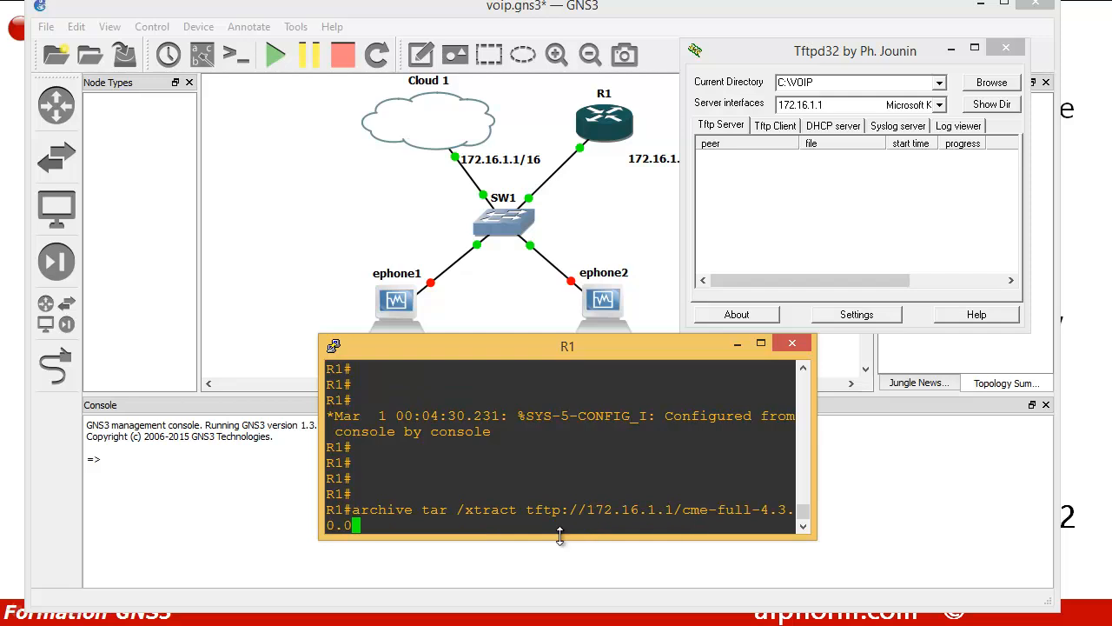
Complete the command with .tar flash: and run it to extract the CME archive into R1's flash.
{"action": "type", "text": ".tar flash"}
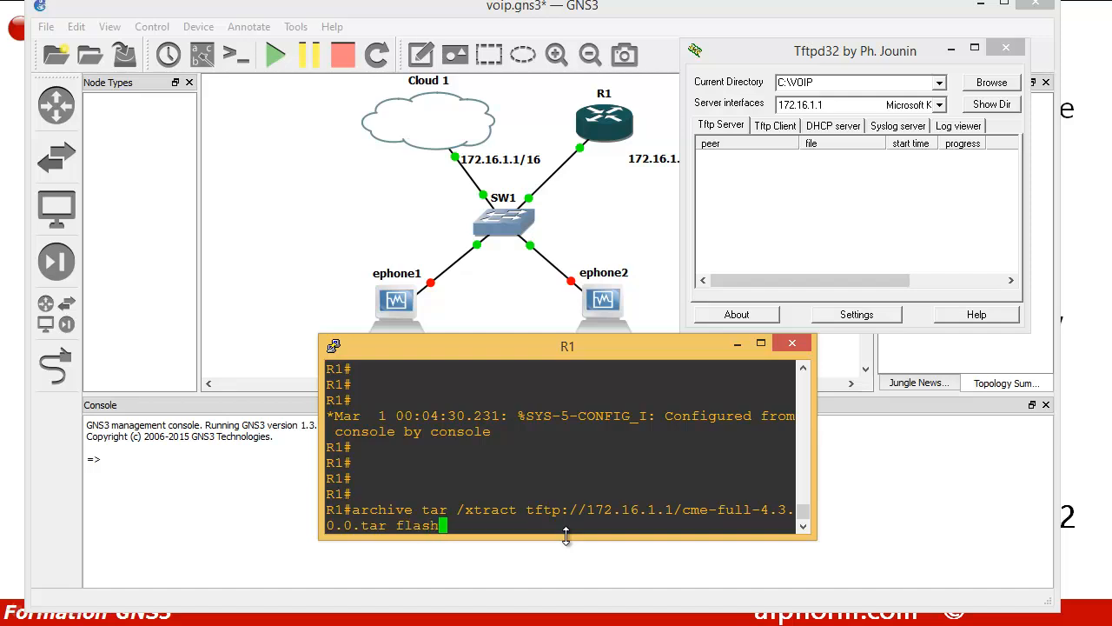
{"action": "type", "text": ":"}
{"action": "key", "text": "Return"}
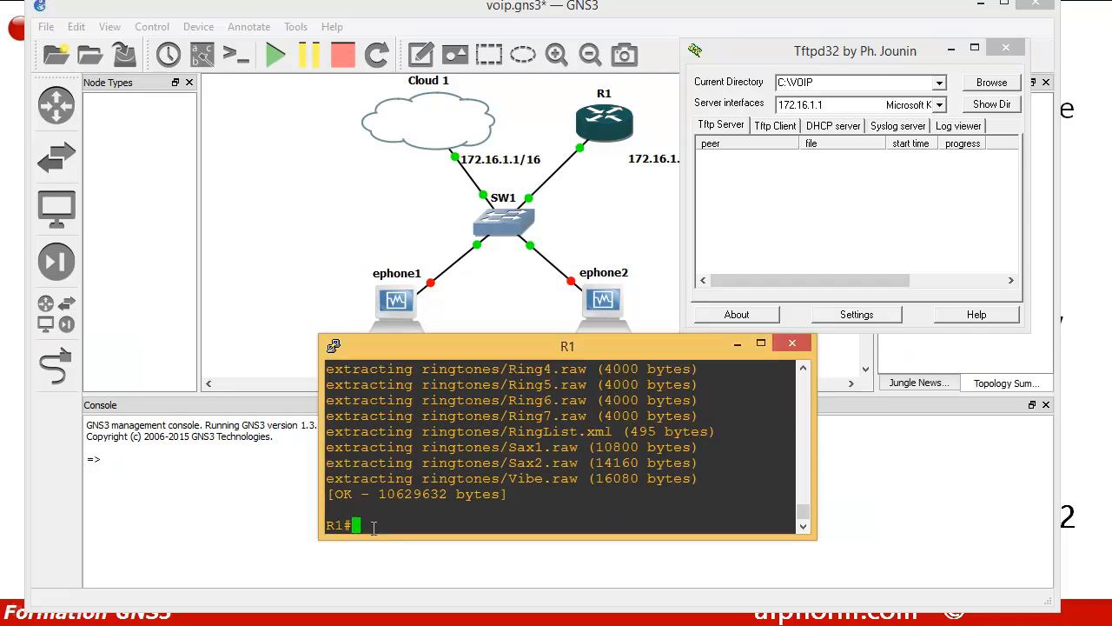
{"action": "key", "text": "Return"}
{"action": "key", "text": "Return"}
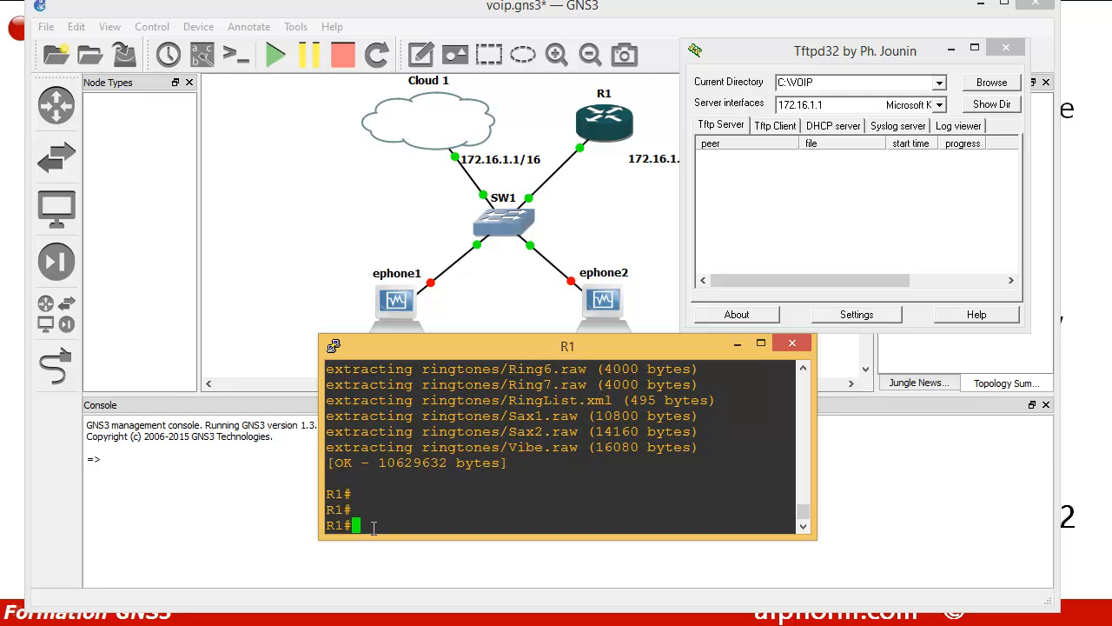
List the contents of R1's flash with show flash: to check the extracted files.
{"action": "type", "text": "show"}
{"action": "type", "text": "flash"}
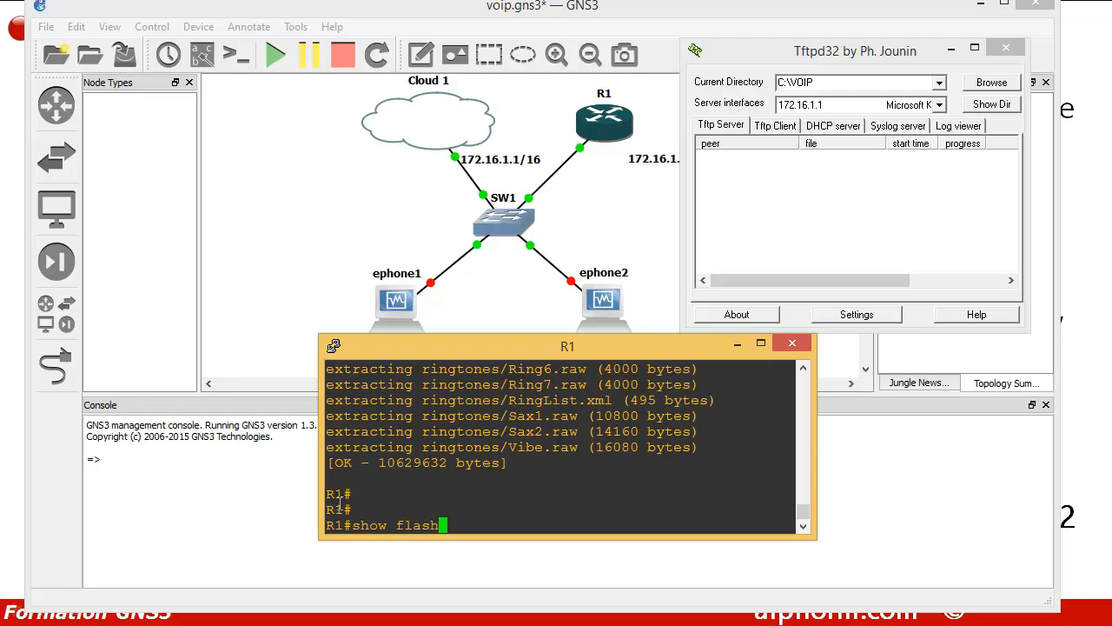
{"action": "type", "text": ":"}
{"action": "key", "text": "Return"}
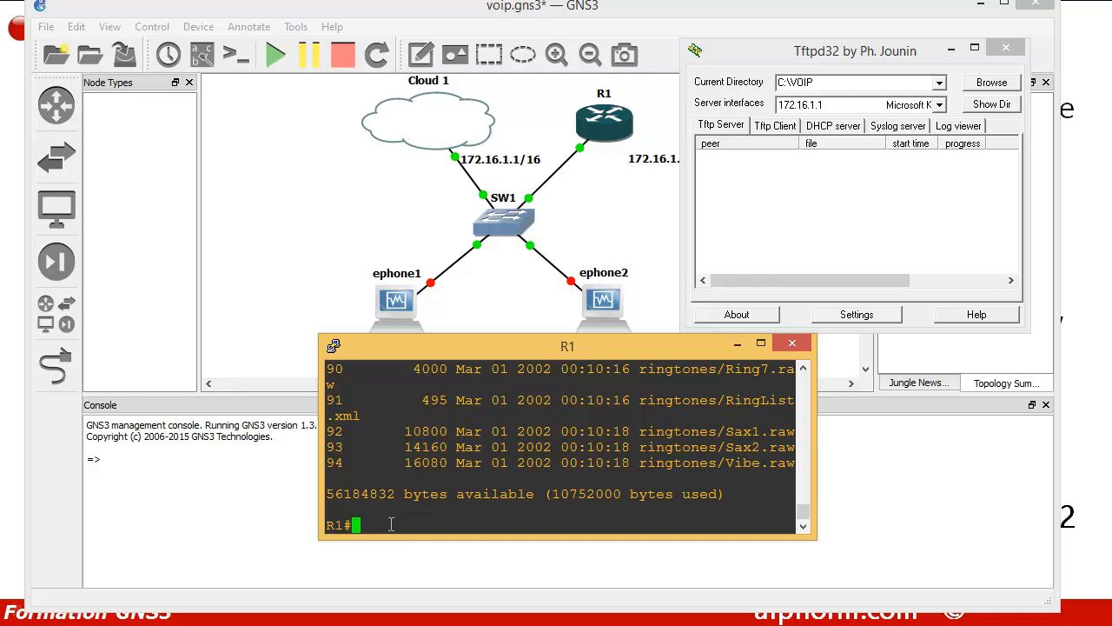
Enter R1's global configuration with conf terminal and open its telephony-service configuration.
{"action": "key", "text": "Return"}
{"action": "key", "text": "Return"}
{"action": "type", "text": "conf t"}
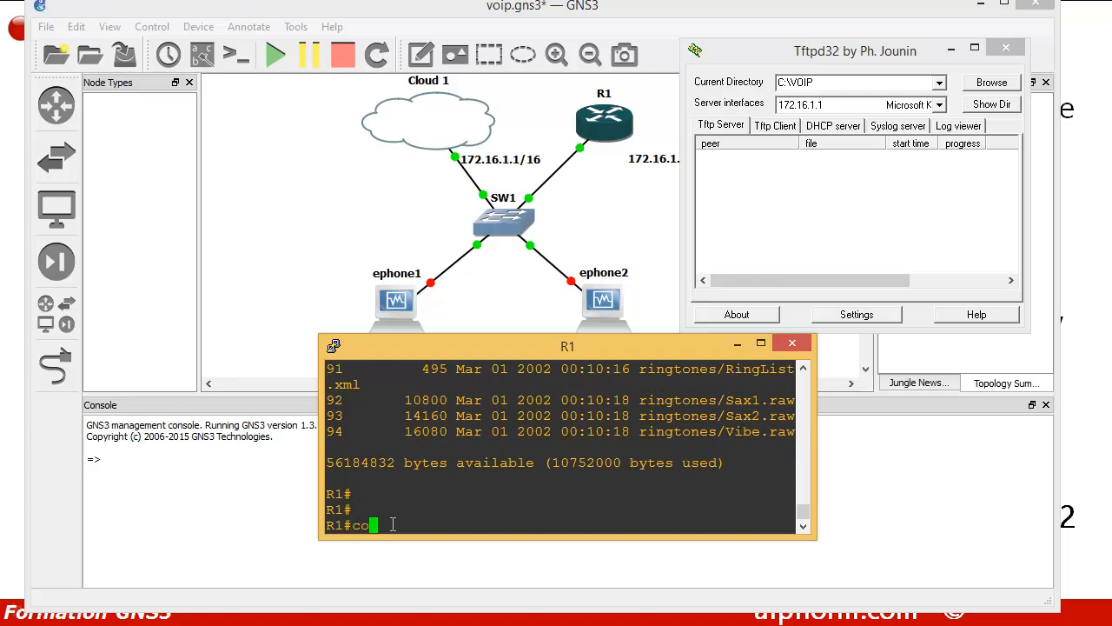
{"action": "key", "text": "Tab"}
{"action": "key", "text": "Return"}
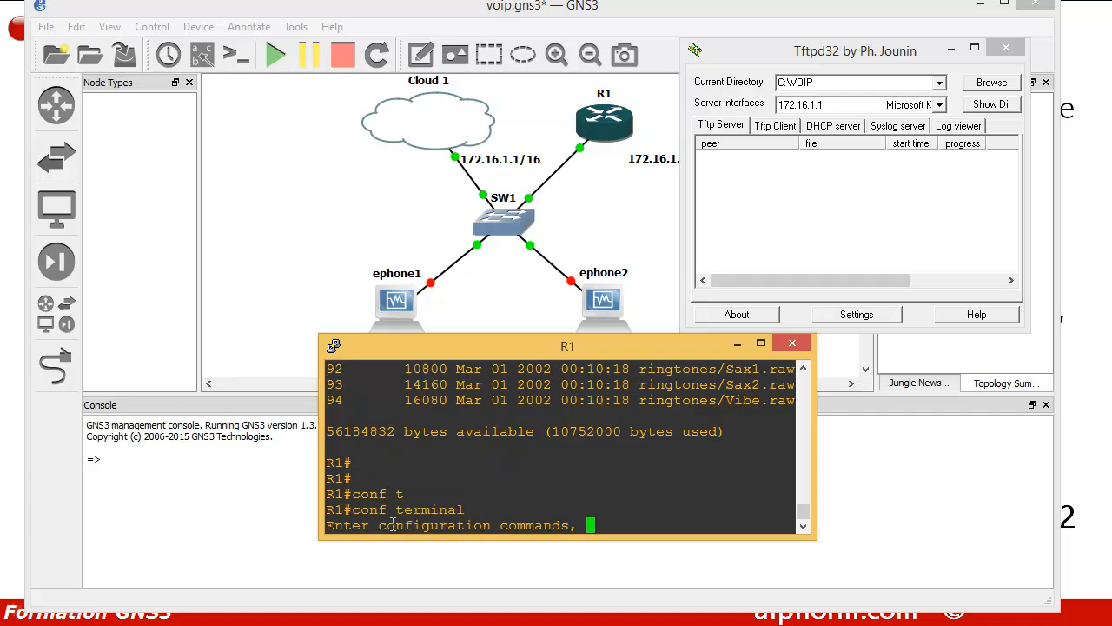
{"action": "type", "text": "tel"}
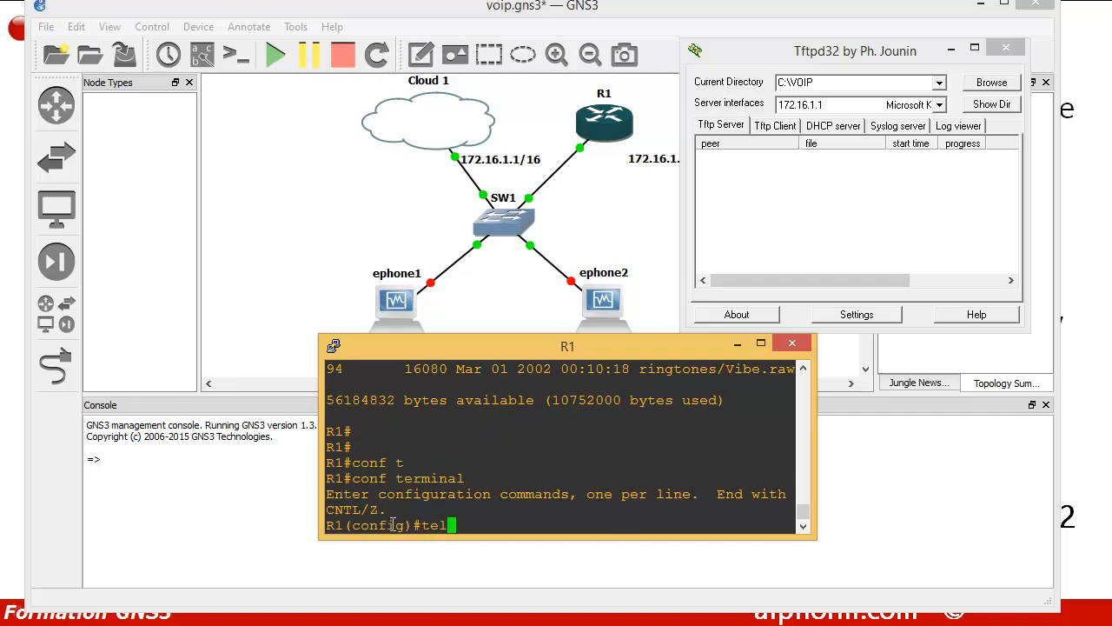
{"action": "key", "text": "Tab"}
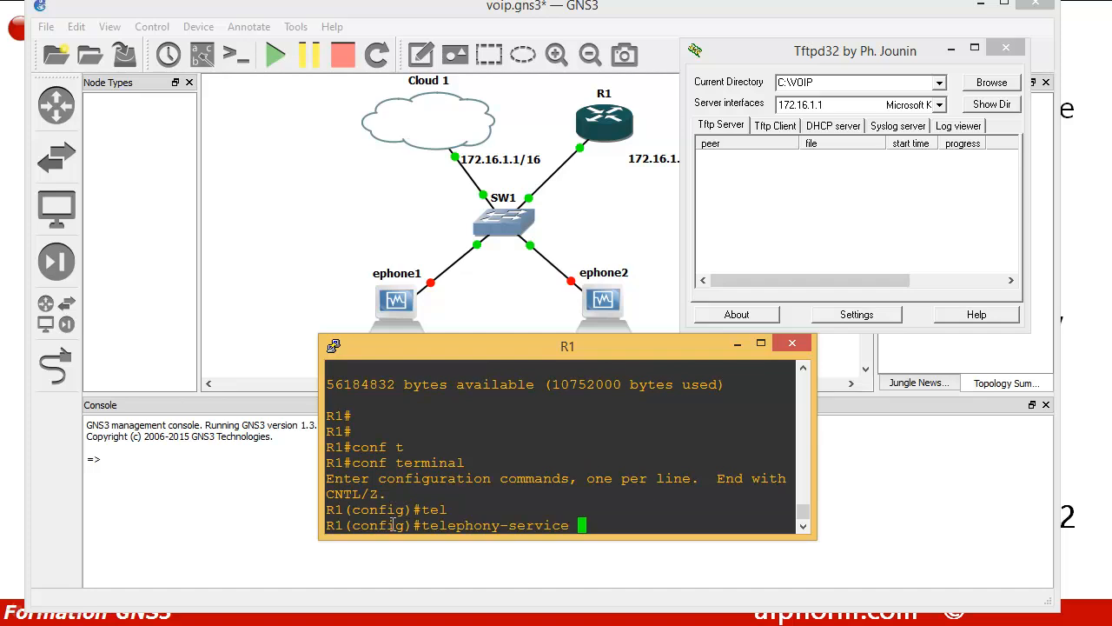
{"action": "key", "text": "Return"}
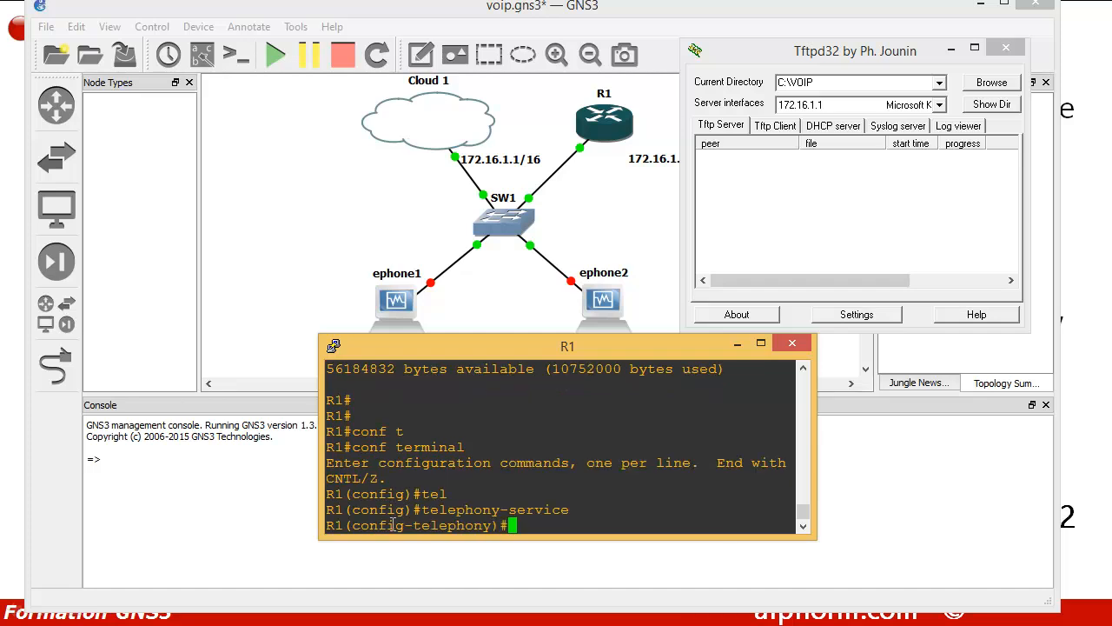
Set the telephony service's ip source-address to 172.16.1.2 port 2000, and put the Tftpd32 window away.
{"action": "type", "text": "ip sour"}
{"action": "key", "text": "Tab"}
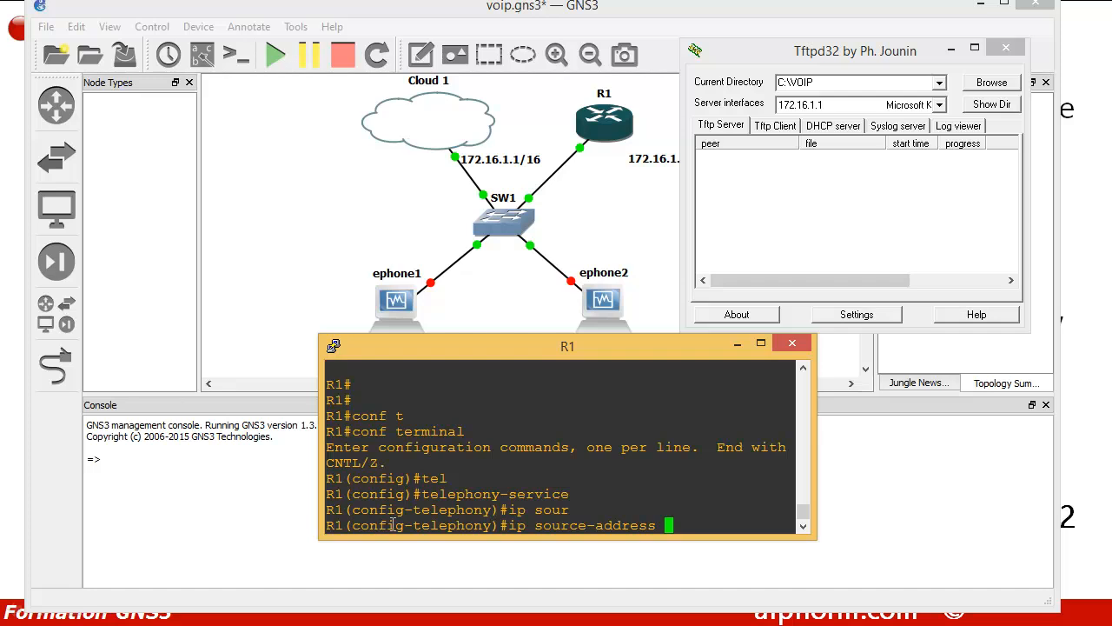
{"action": "type", "text": "172.16."}
{"action": "type", "text": "1"}
{"action": "type", "text": ".2 port"}
{"action": "key", "text": "Return"}
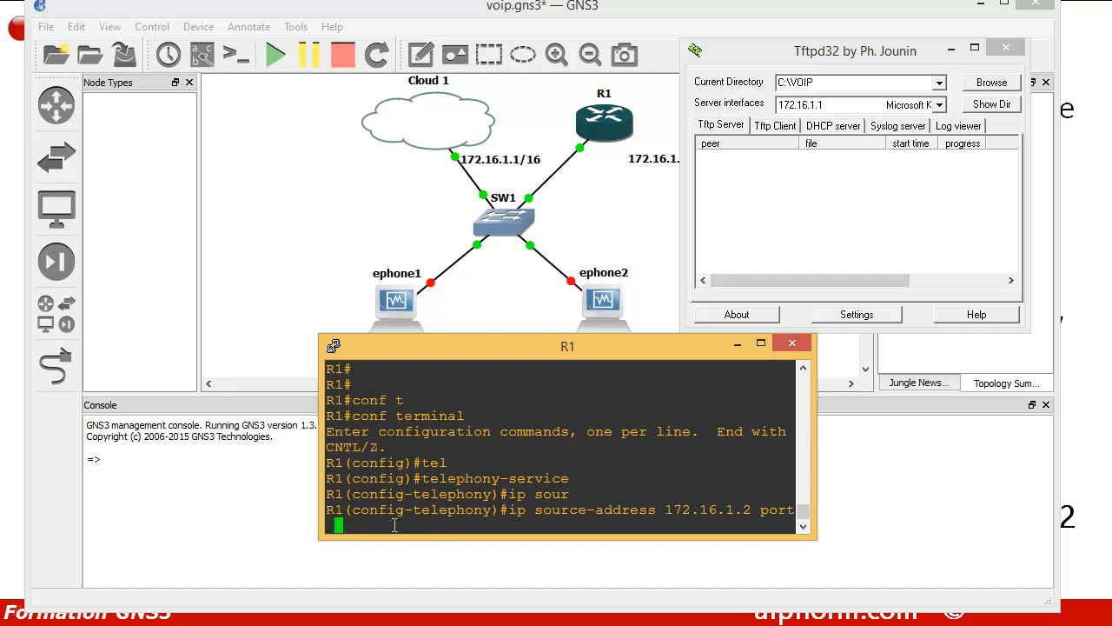
{"action": "type", "text": "2000"}
{"action": "key", "text": "Return"}
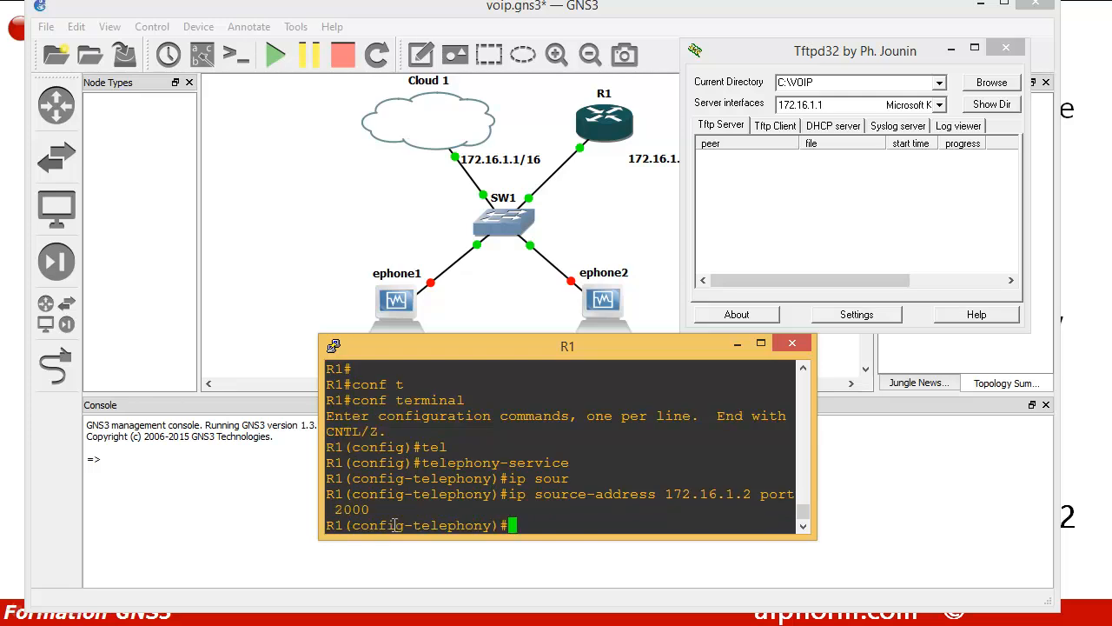
{"action": "left_click", "coordinate": [953, 48]}
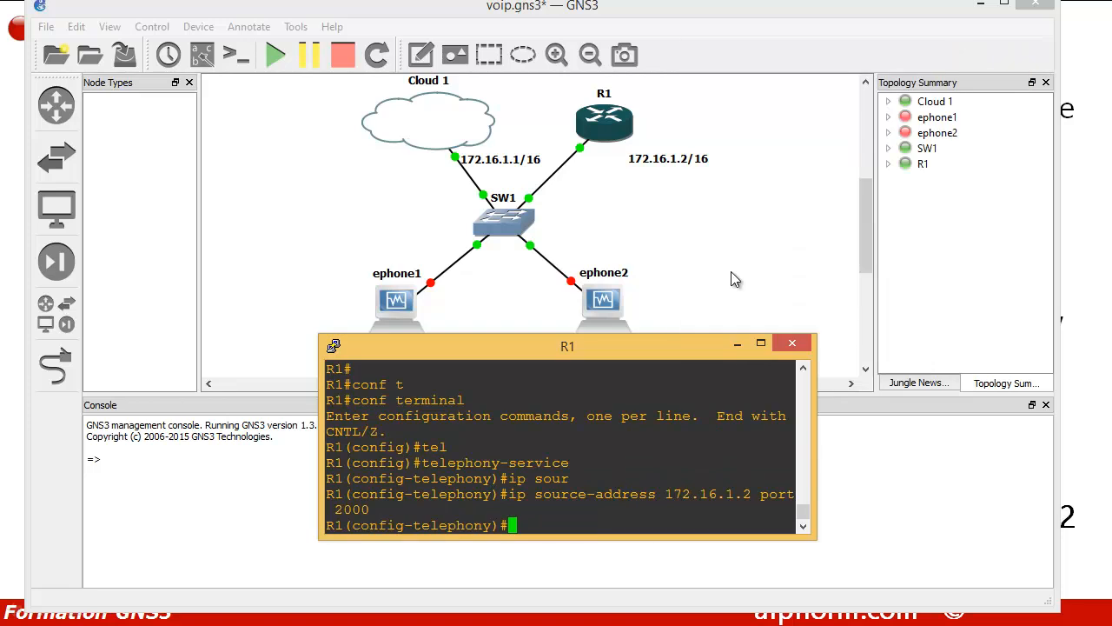
Limit the telephony service to two lines and two phones with max-dn 2 and max-ephones 2, and exit to global configuration.
{"action": "type", "text": "max-dn 2"}
{"action": "key", "text": "Return"}
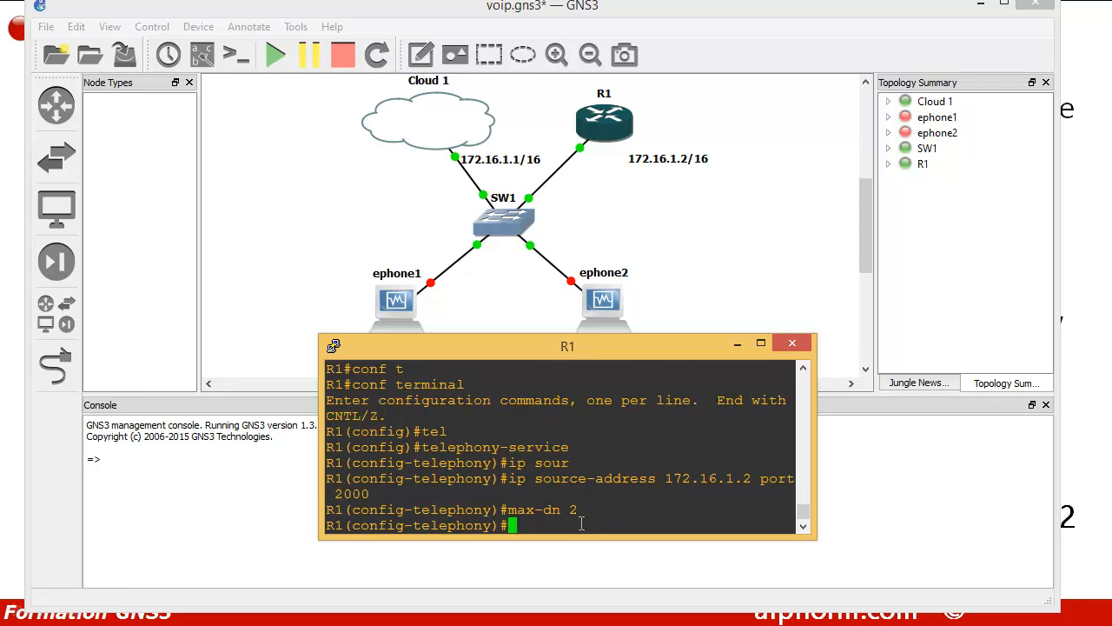
{"action": "type", "text": "max-eph"}
{"action": "key", "text": "Tab"}
{"action": "type", "text": "2"}
{"action": "key", "text": "Return"}
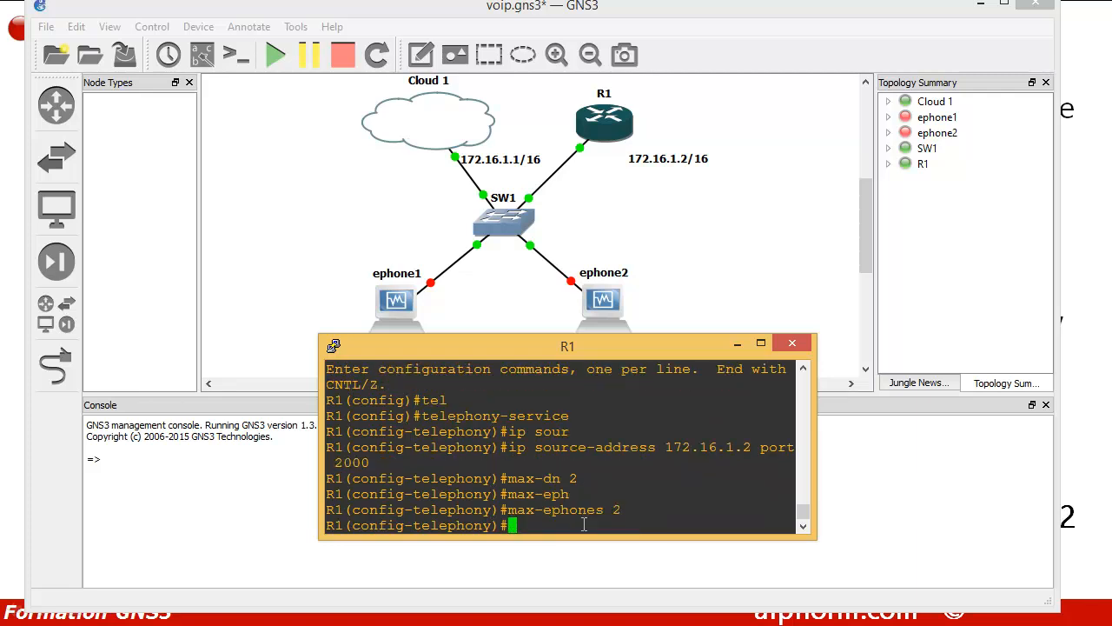
{"action": "type", "text": "exit"}
{"action": "key", "text": "Return"}
{"action": "key", "text": "Return"}
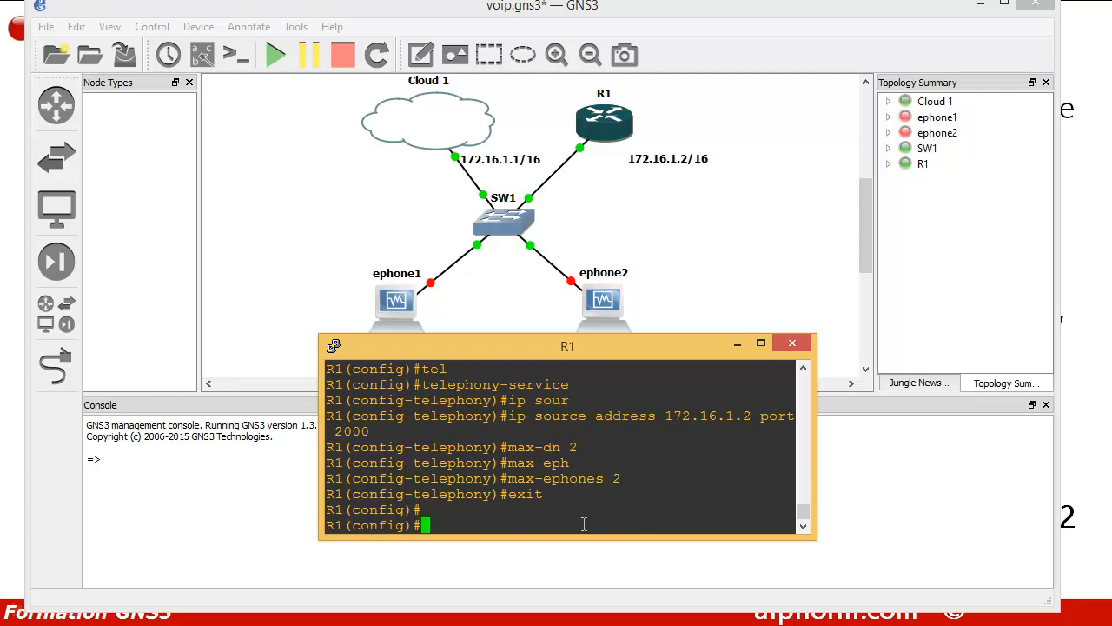
Create ephone-dn 1 on R1, assign it number 2001, and exit to global configuration.
{"action": "type", "text": "ep"}
{"action": "key", "text": "Tab"}
{"action": "type", "text": "hone-"}
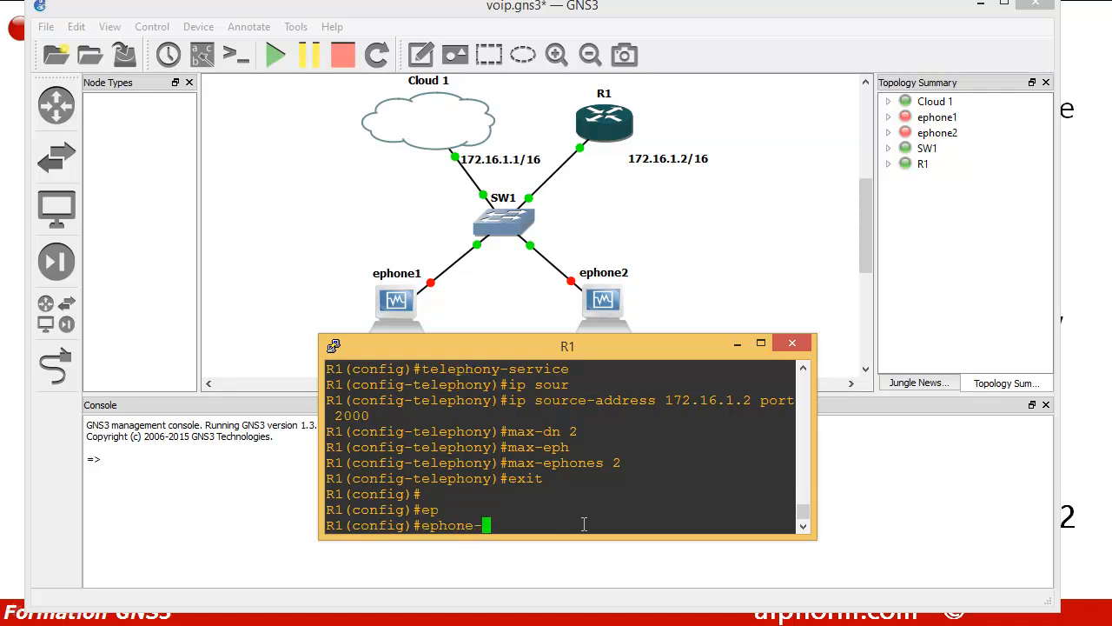
{"action": "type", "text": "dn 1"}
{"action": "key", "text": "Return"}
{"action": "type", "text": "num"}
{"action": "key", "text": "Tab"}
{"action": "type", "text": "200"}
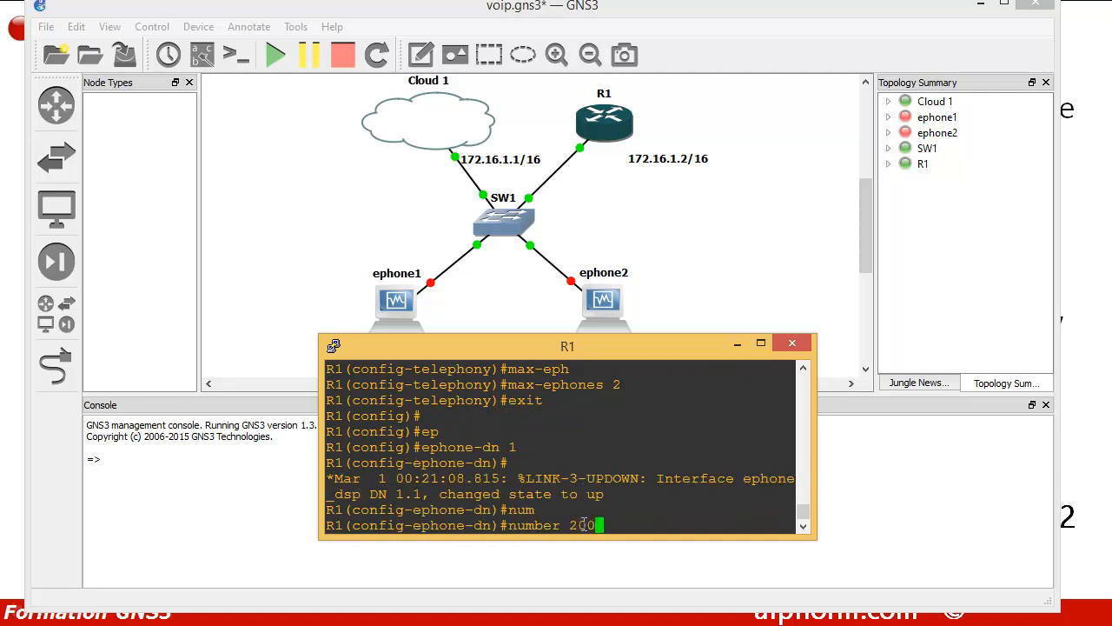
{"action": "type", "text": "1"}
{"action": "key", "text": "Return"}
{"action": "type", "text": "exit"}
{"action": "key", "text": "Return"}
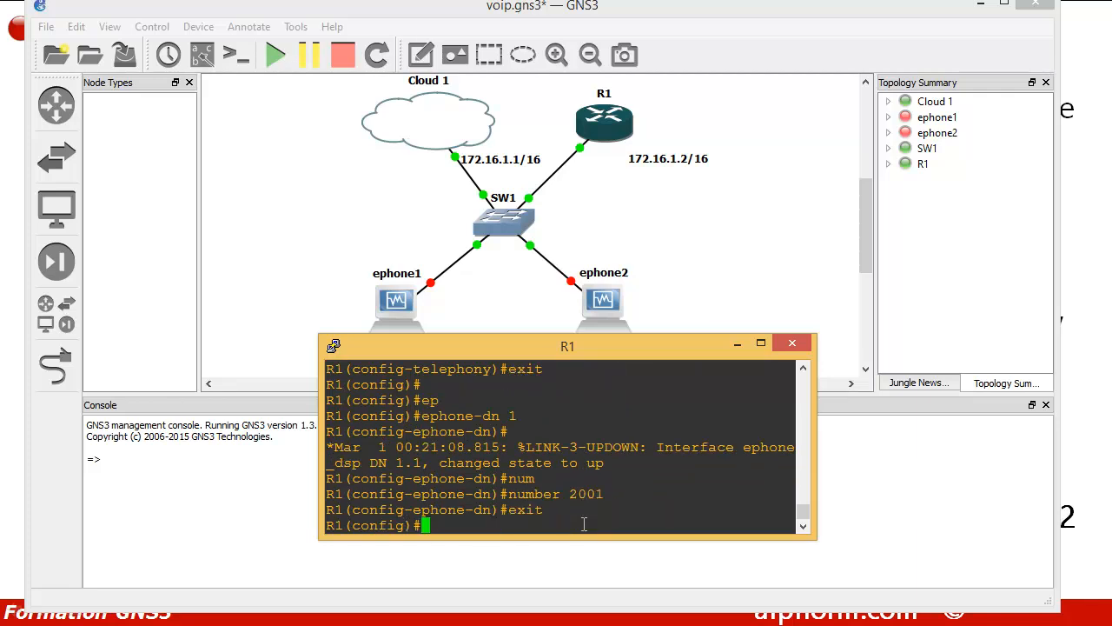
Create ephone-dn 2 on R1 with number 2002, and exit back to the privileged prompt.
{"action": "type", "text": "ep"}
{"action": "key", "text": "Tab"}
{"action": "type", "text": "-"}
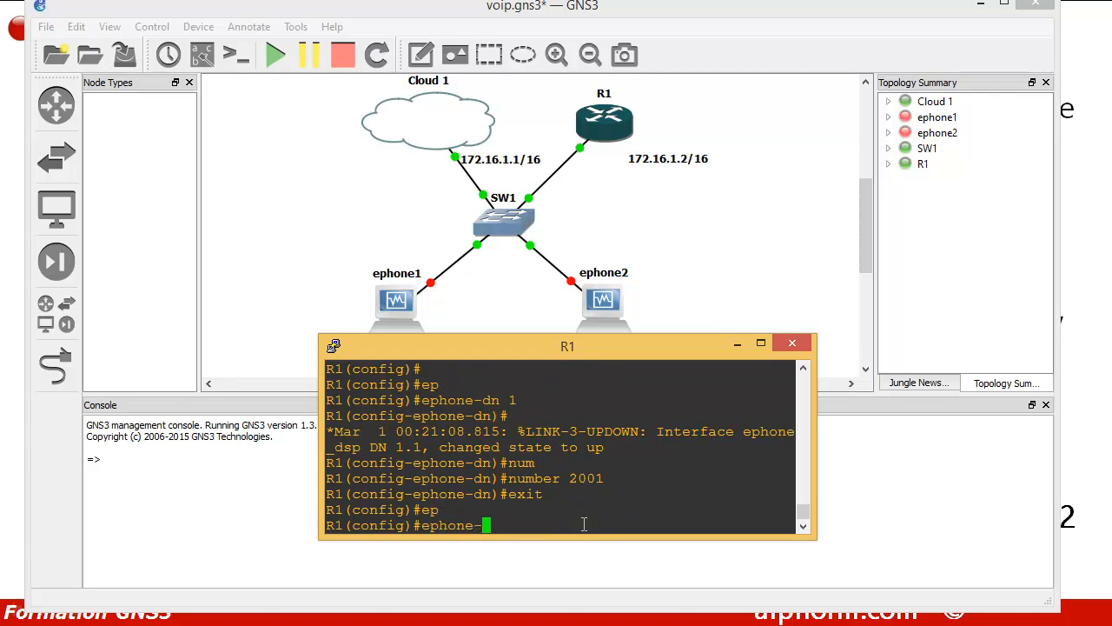
{"action": "type", "text": "dn 2"}
{"action": "key", "text": "Return"}
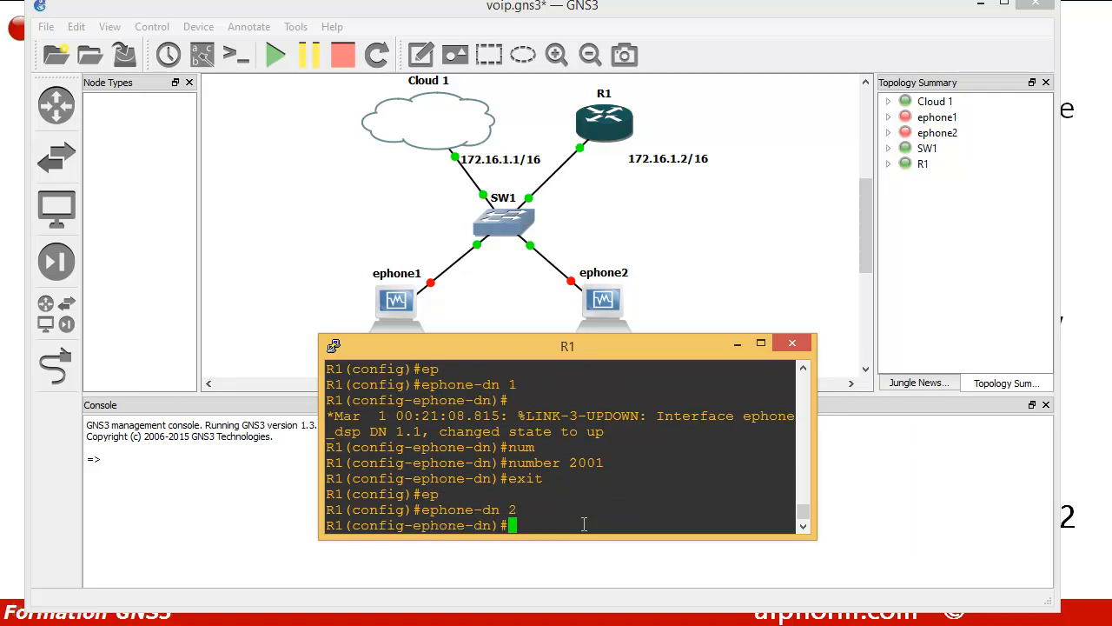
{"action": "type", "text": "nuy"}
{"action": "key", "text": "Tab"}
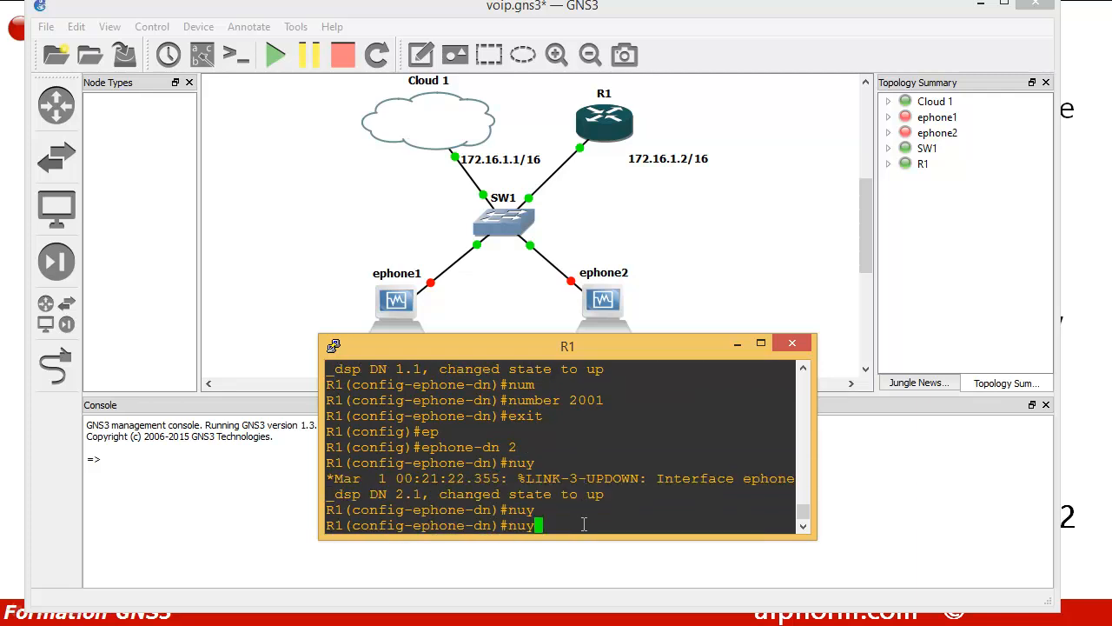
{"action": "key", "text": "BackSpace"}
{"action": "type", "text": "m"}
{"action": "key", "text": "Tab"}
{"action": "type", "text": "2002"}
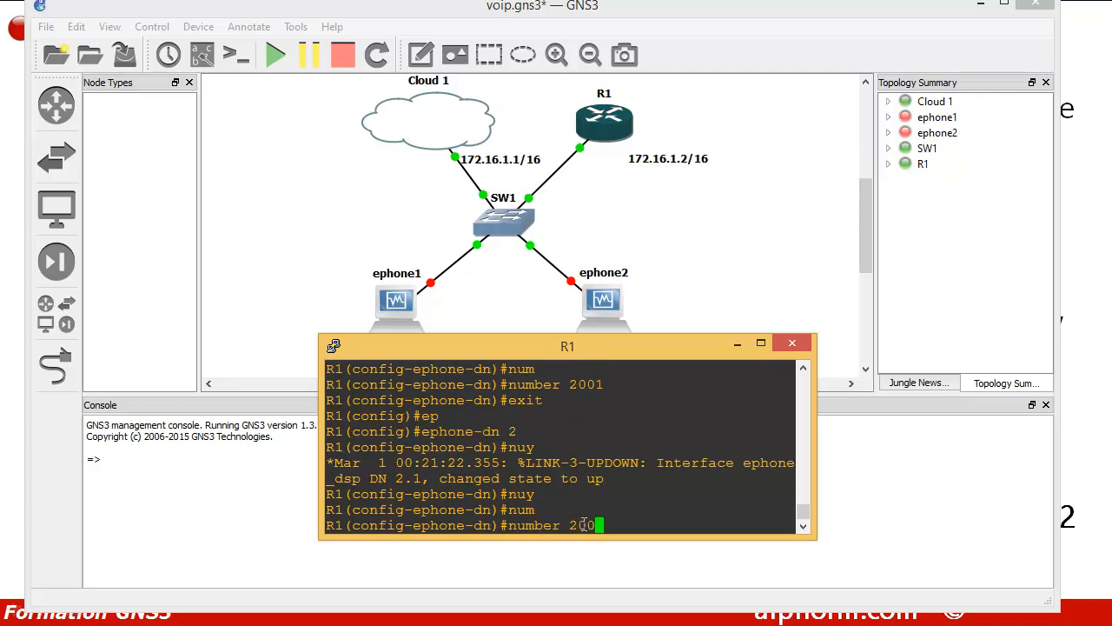
{"action": "key", "text": "Return"}
{"action": "type", "text": "exit"}
{"action": "key", "text": "Return"}
{"action": "key", "text": "Return"}
{"action": "key", "text": "Return"}
{"action": "key", "text": "Return"}
{"action": "type", "text": "exit"}
{"action": "key", "text": "Return"}
{"action": "key", "text": "Return"}
{"action": "key", "text": "Return"}
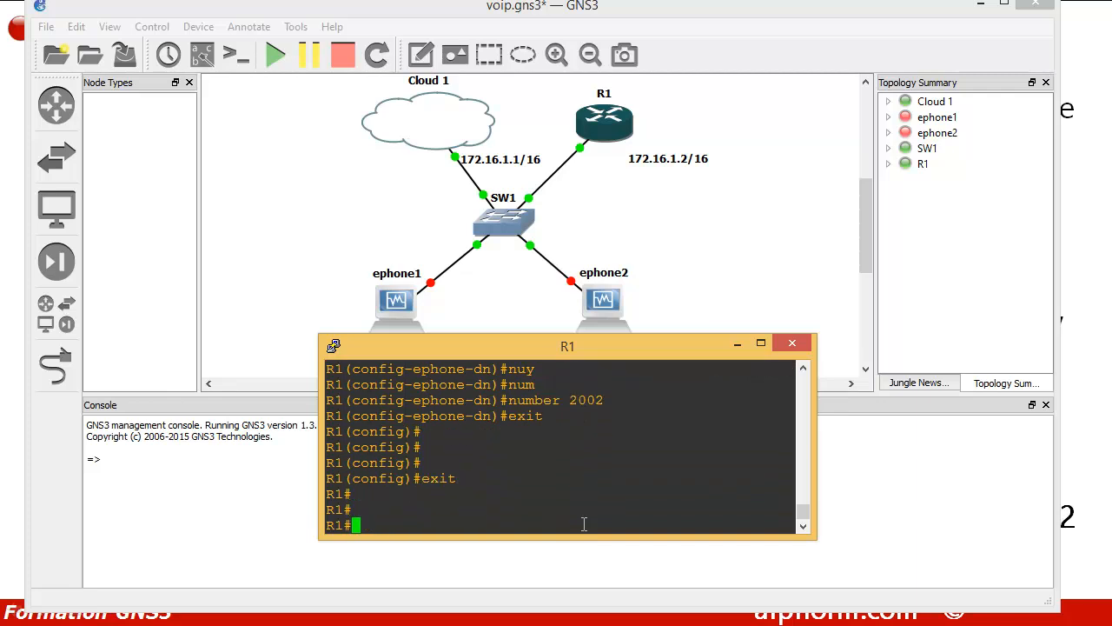
Check the phones registered on R1 with show ephone.
{"action": "type", "text": "show "}
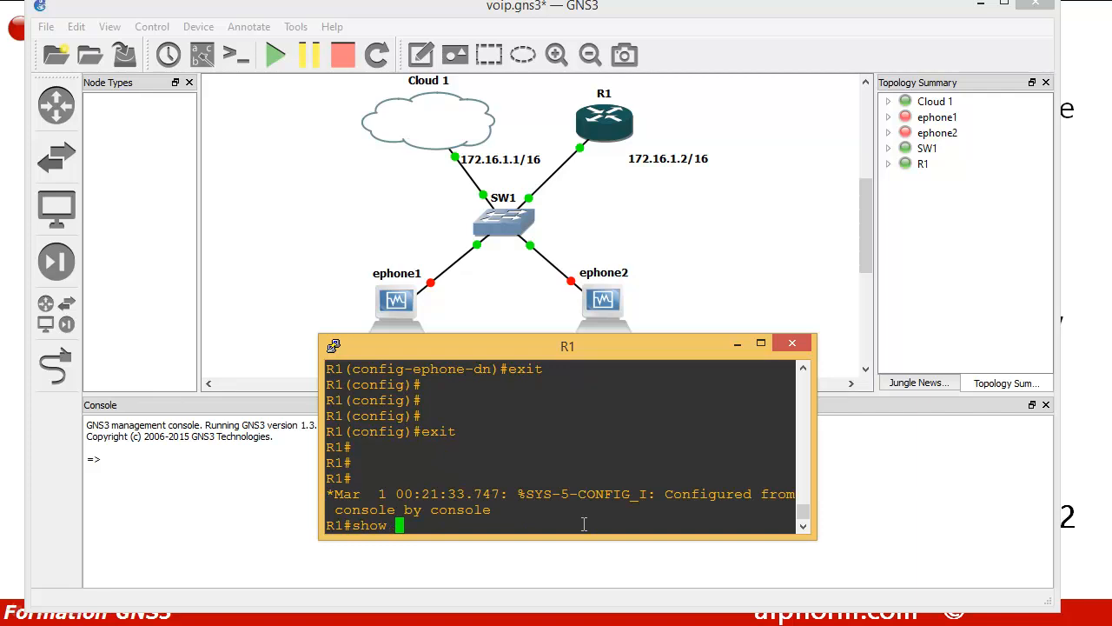
{"action": "type", "text": "ep"}
{"action": "key", "text": "Tab"}
{"action": "type", "text": "h"}
{"action": "key", "text": "Tab"}
{"action": "type", "text": "one"}
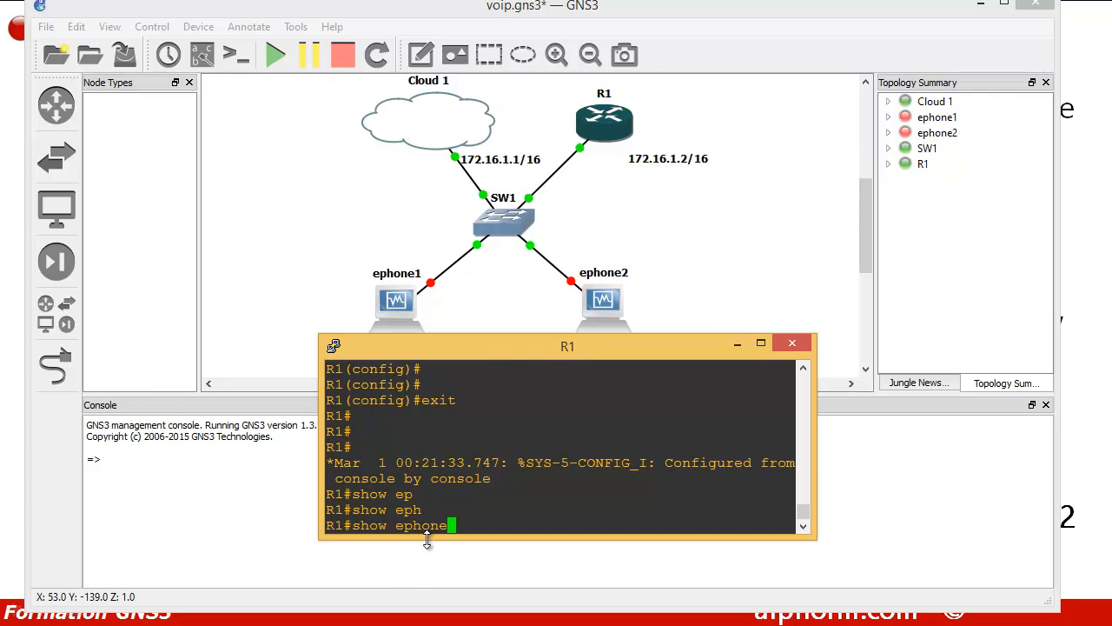
{"action": "key", "text": "Return"}
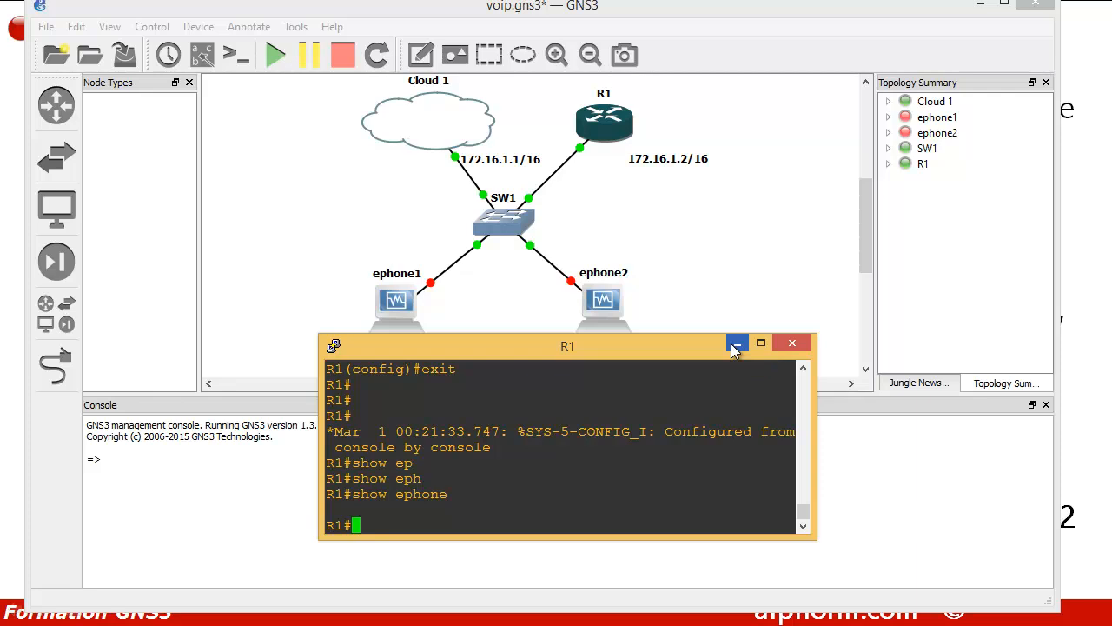
Open the ephone1 and ephone2 virtual machines and sign in to each as Administrator, cancelling the Windows activation on ephone2.
{"action": "double_click", "coordinate": [606, 308]}
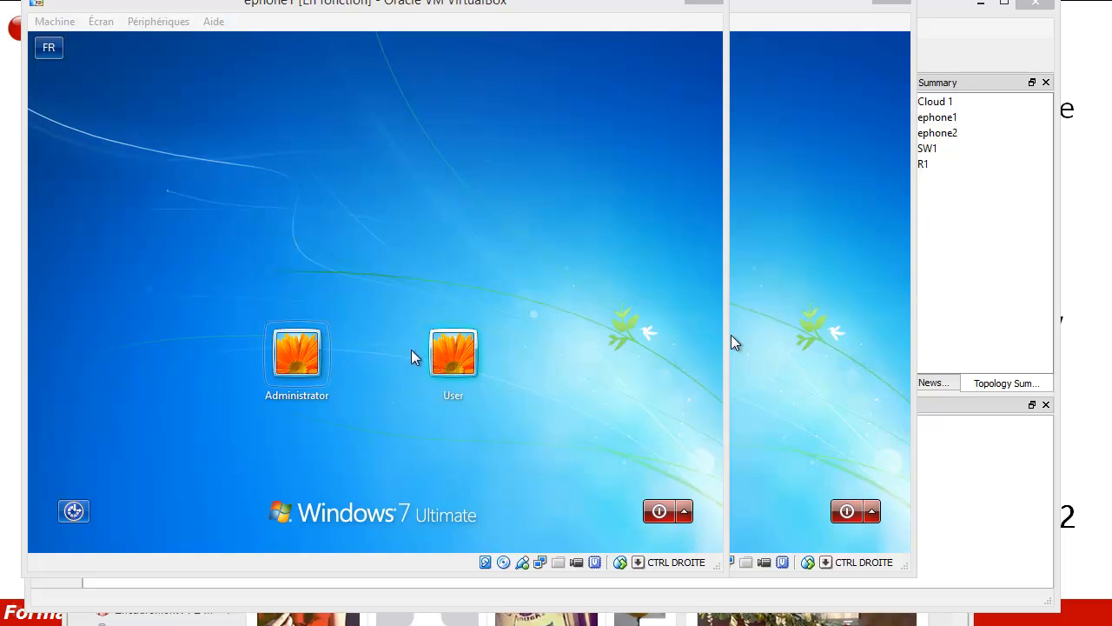
{"action": "left_click", "coordinate": [296, 353]}
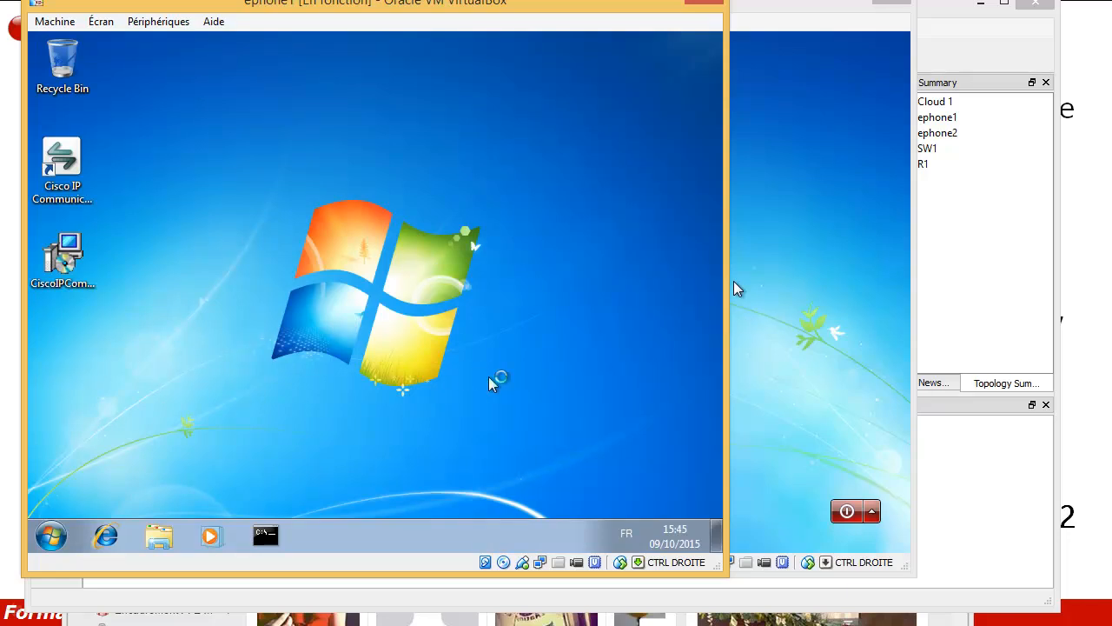
{"action": "left_click", "coordinate": [763, 247]}
{"action": "left_click", "coordinate": [484, 355]}
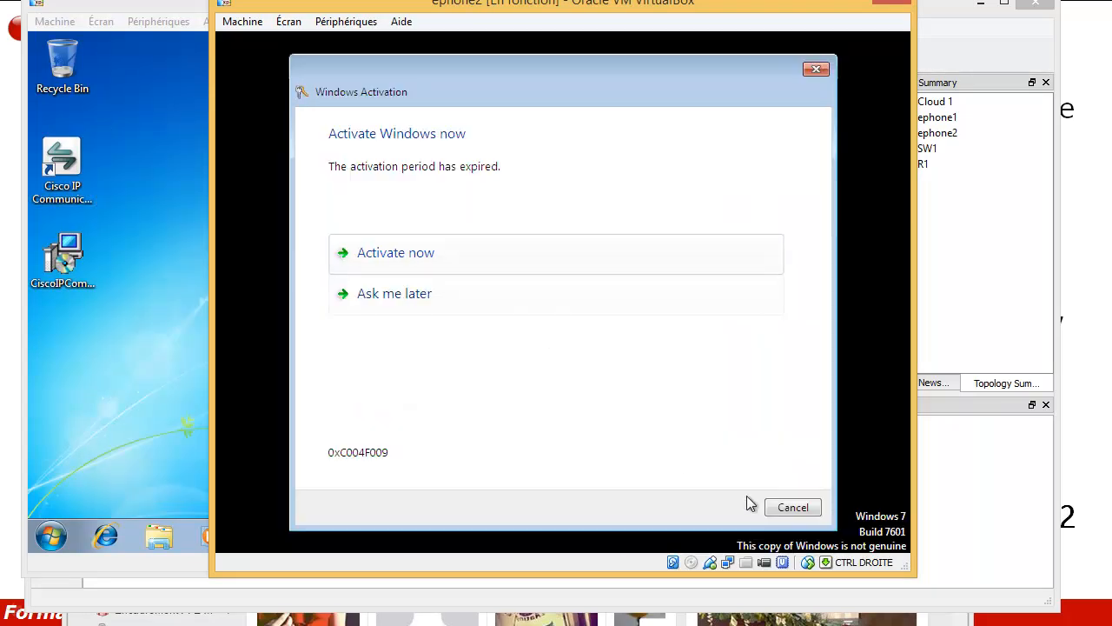
{"action": "left_click", "coordinate": [775, 508]}
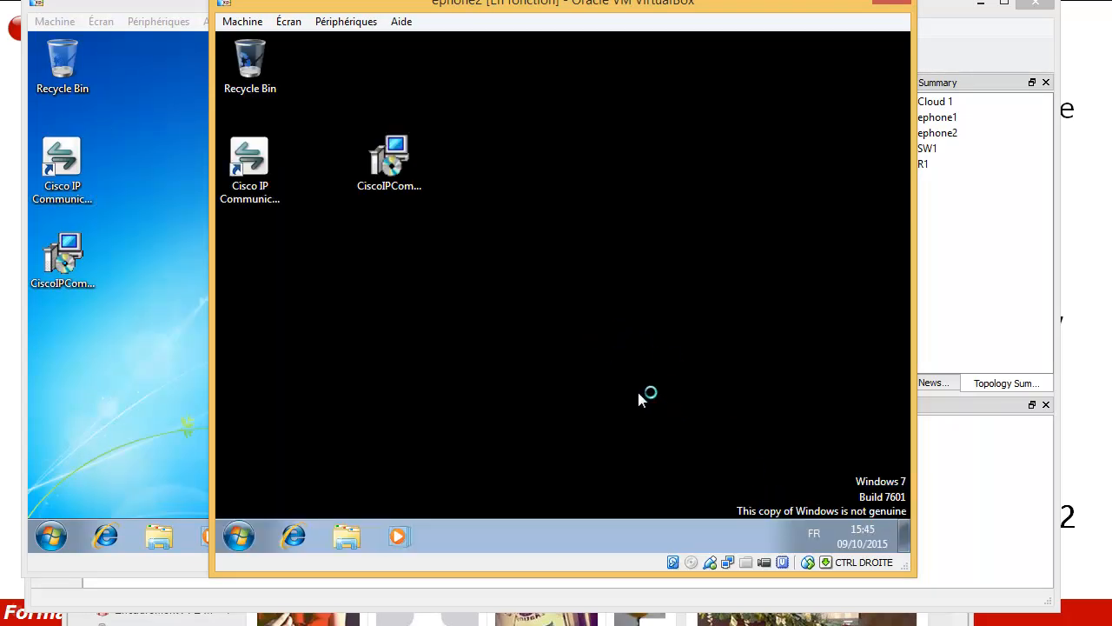
Open Network Connections on the ephone1 virtual machine by running ncpa.cpl.
{"action": "left_click", "coordinate": [137, 454]}
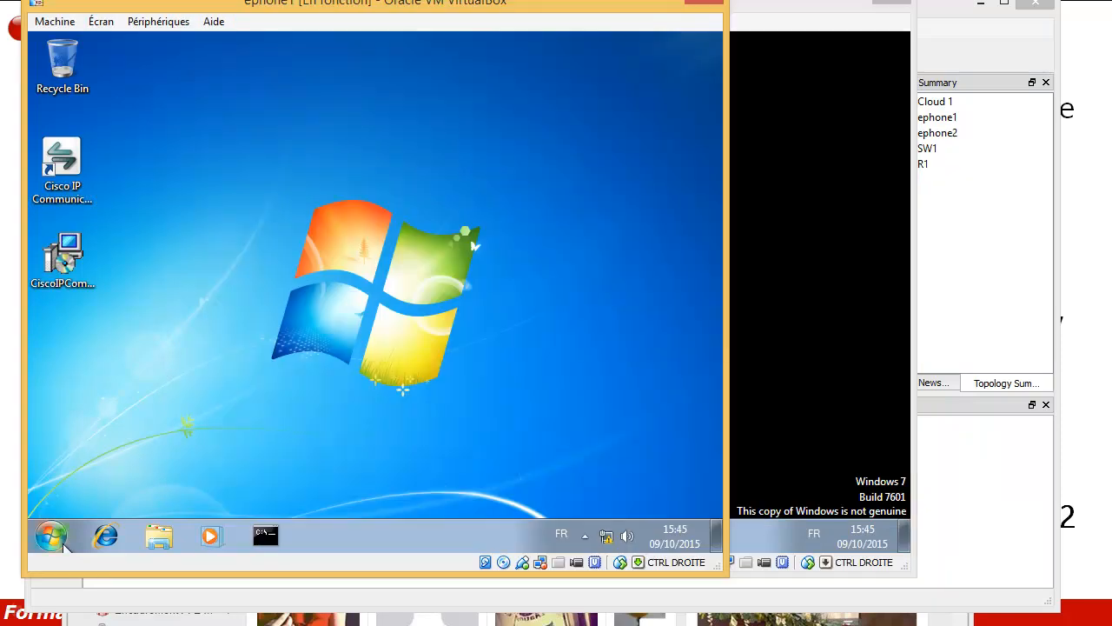
{"action": "left_click", "coordinate": [65, 544]}
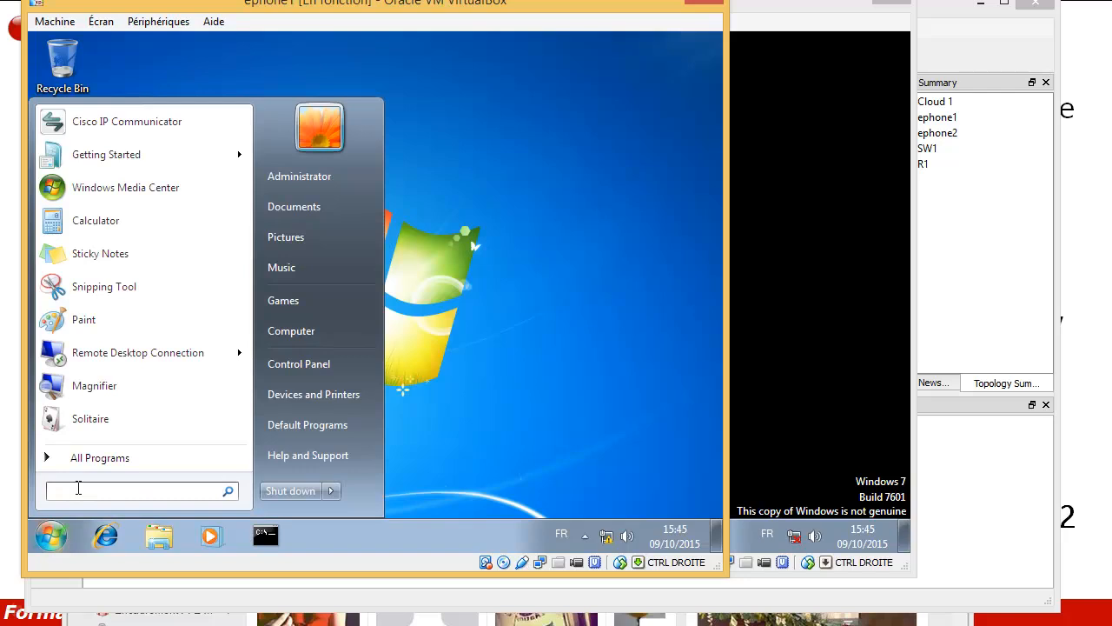
{"action": "type", "text": "|"}
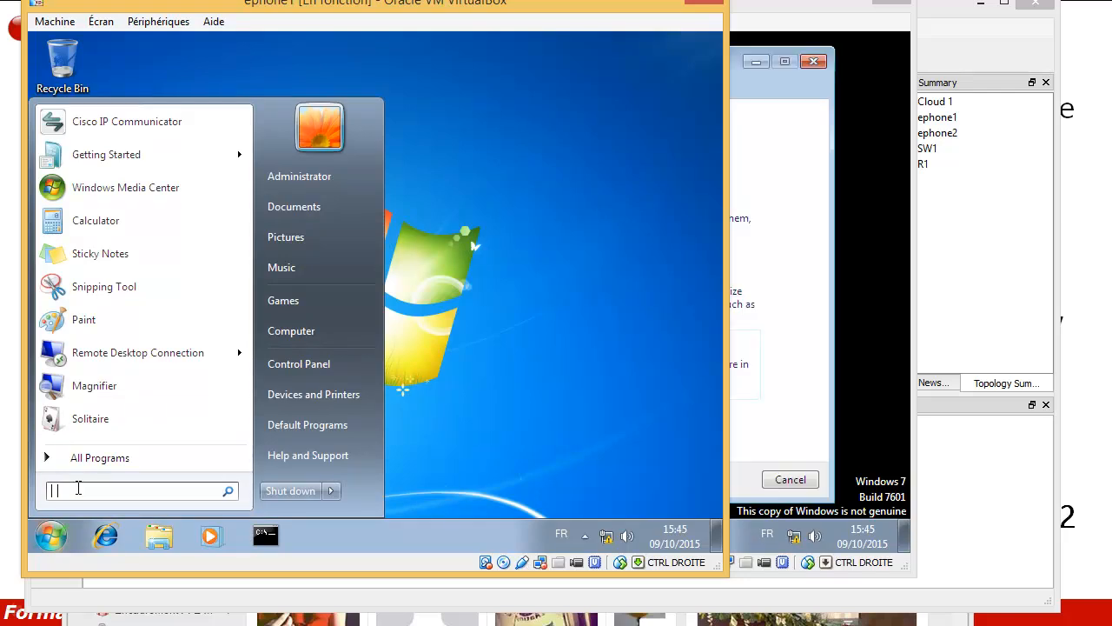
{"action": "type", "text": "ncpa"}
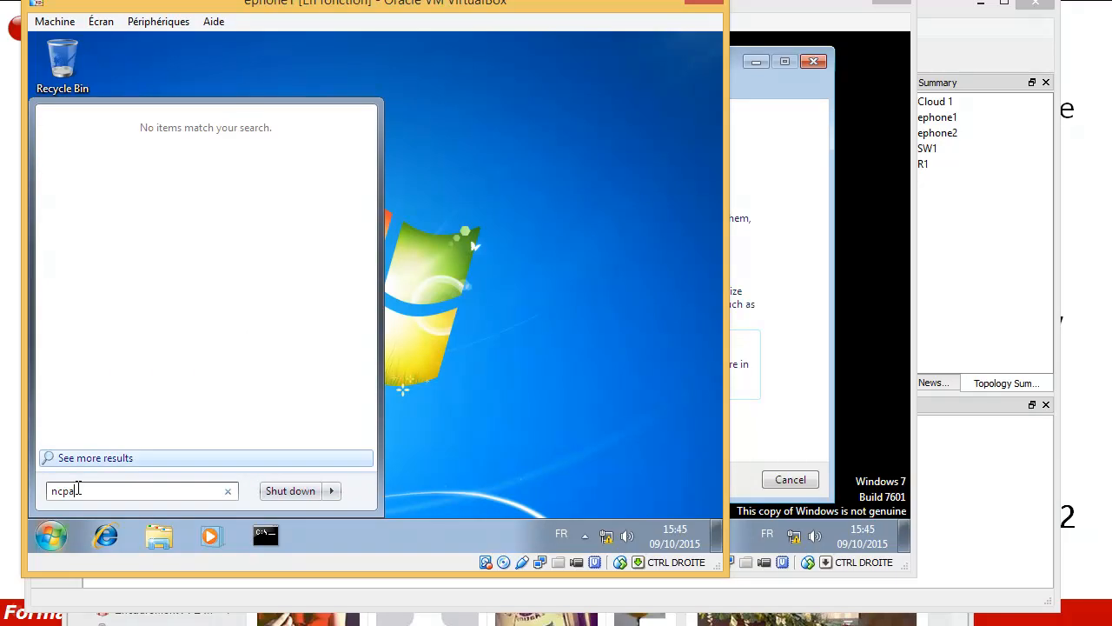
{"action": "type", "text": ".cpl"}
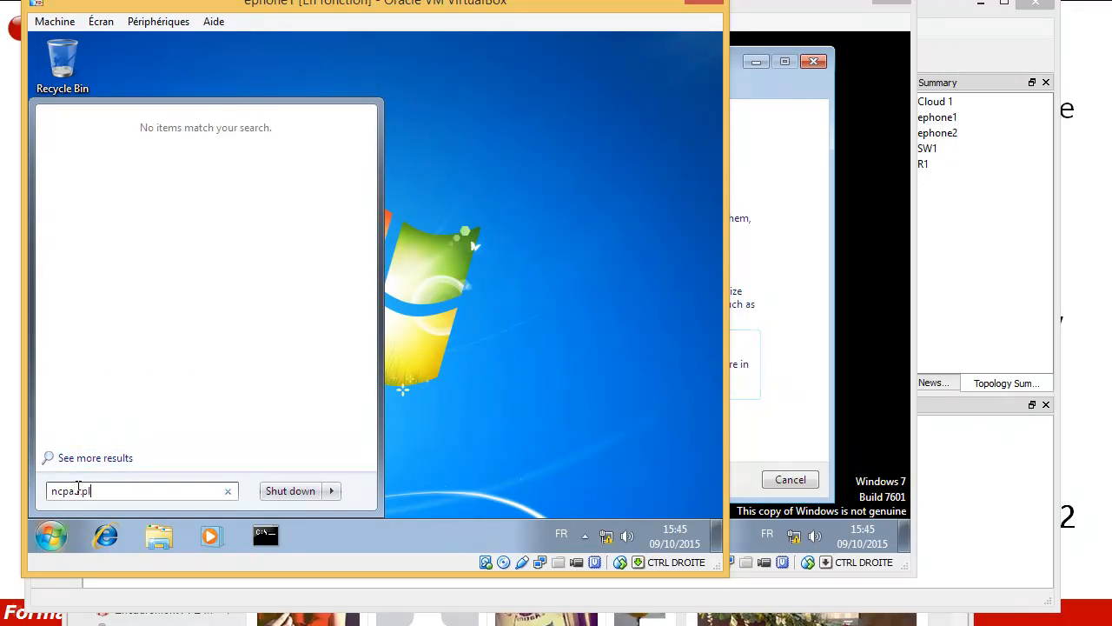
{"action": "left_click", "coordinate": [104, 146]}
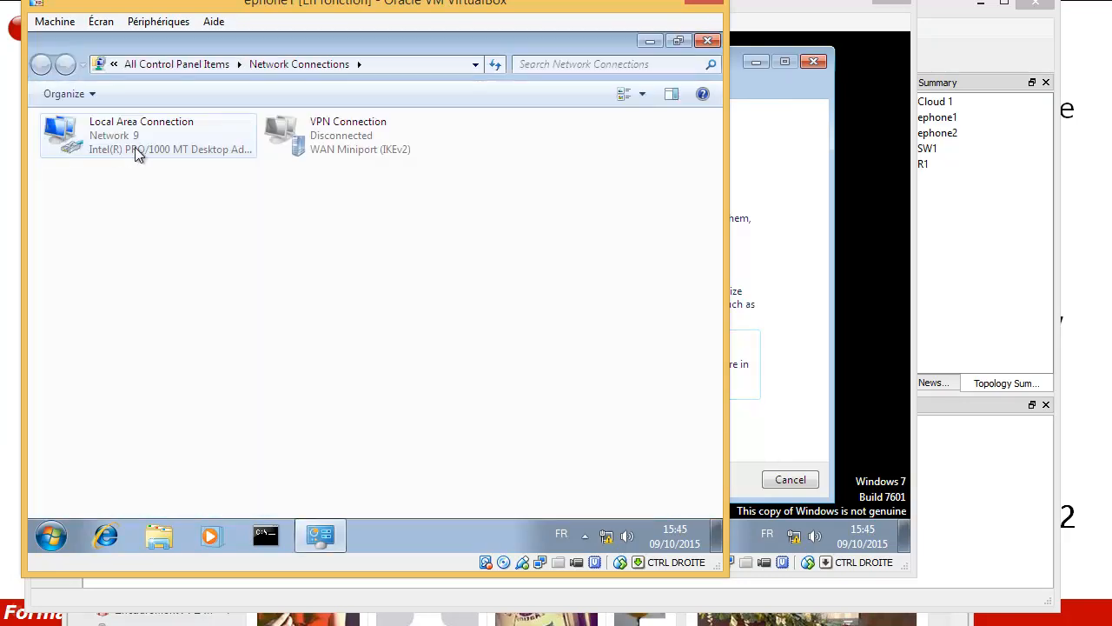
Check the IPv4 address, subnet mask and default gateway of the Local Area Connection on ephone1, and minimise Network Connections.
{"action": "left_click", "coordinate": [134, 149]}
{"action": "double_click", "coordinate": [134, 148]}
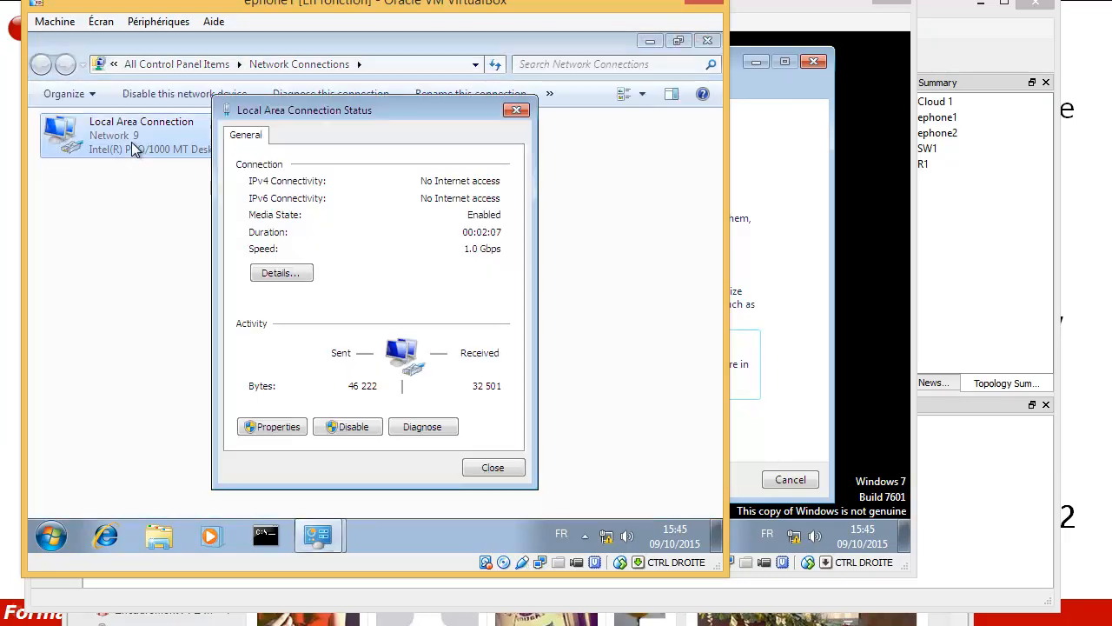
{"action": "left_click", "coordinate": [272, 428]}
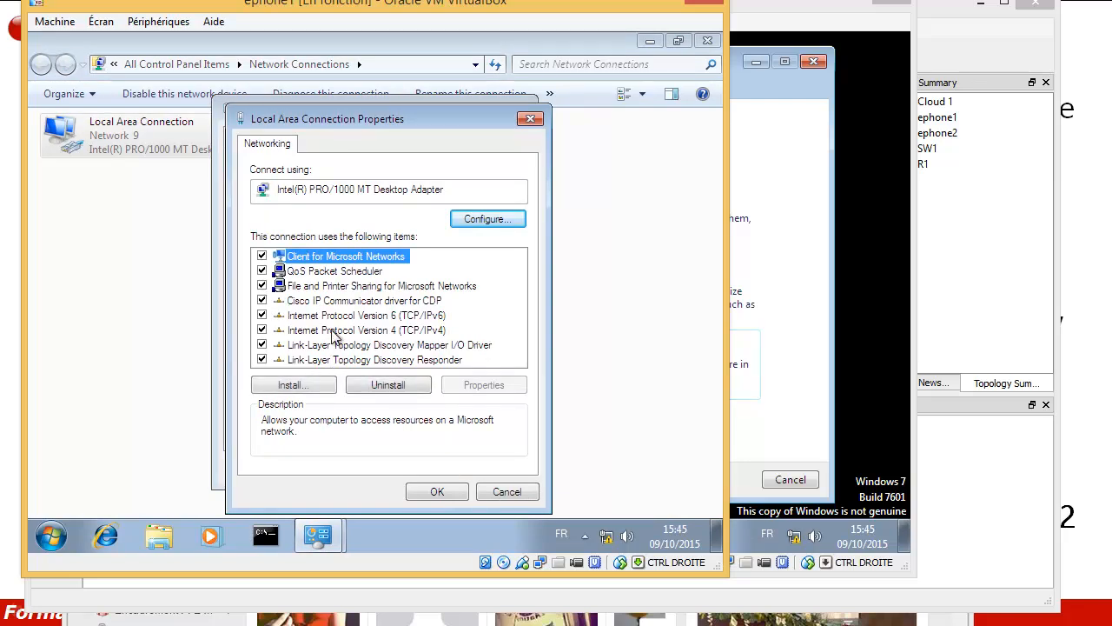
{"action": "double_click", "coordinate": [332, 332]}
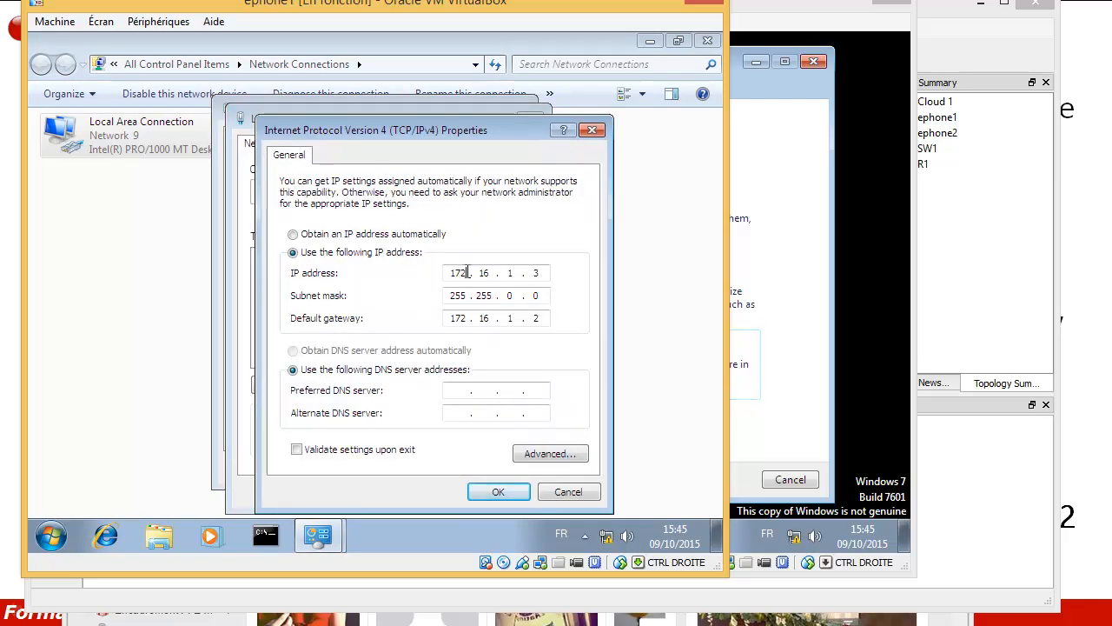
{"action": "left_click", "coordinate": [592, 129]}
{"action": "left_click", "coordinate": [518, 113]}
{"action": "left_click", "coordinate": [519, 114]}
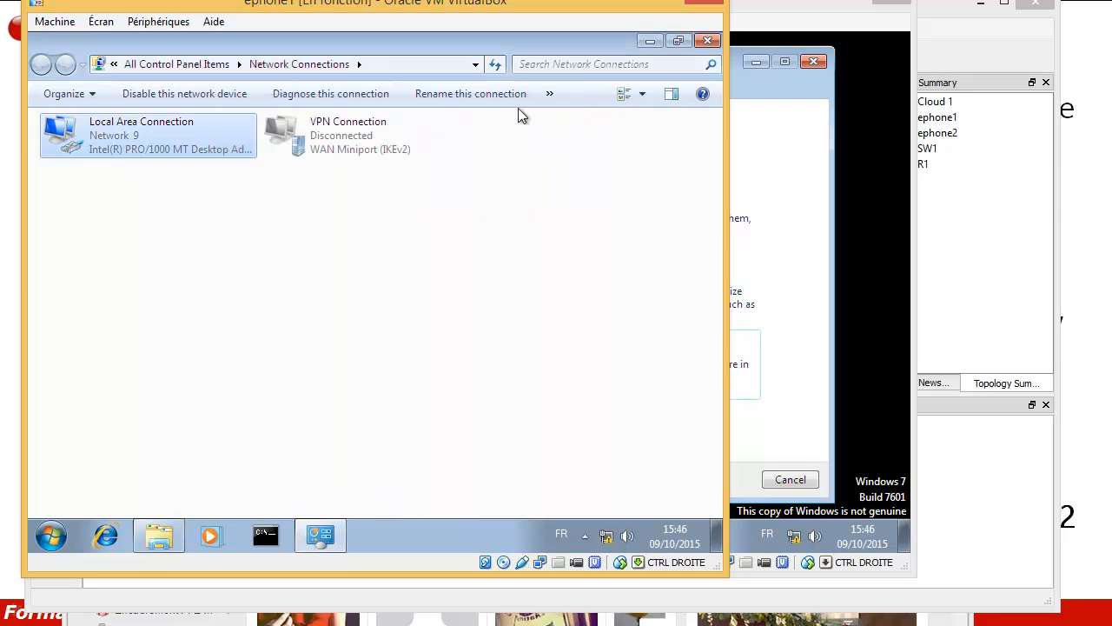
{"action": "left_click", "coordinate": [649, 41]}
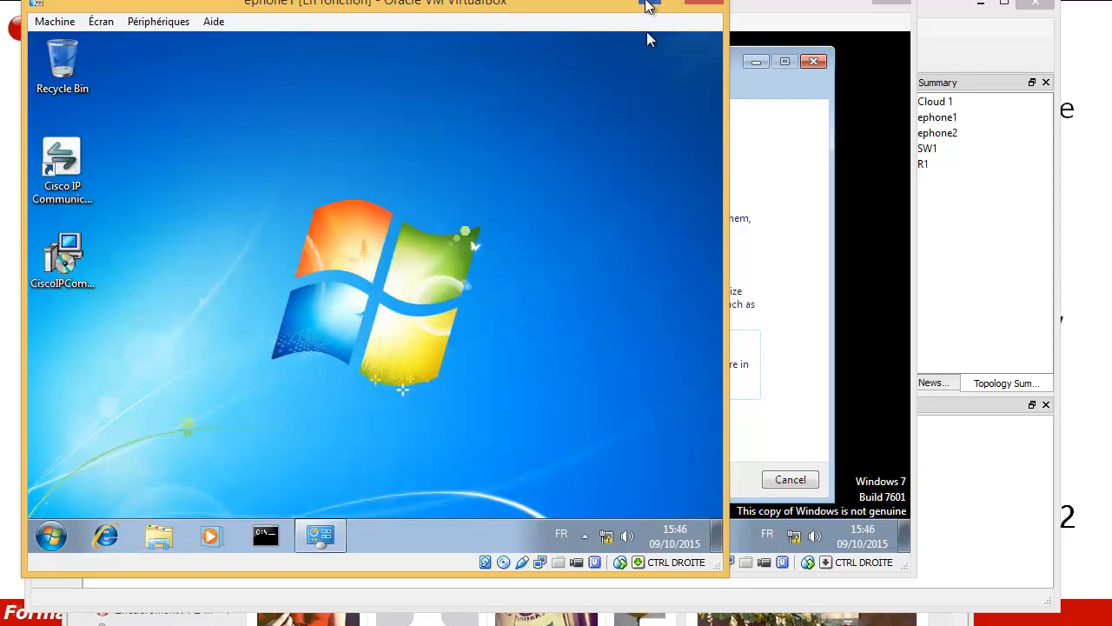
Set the location of Network 7 on the ephone2 virtual machine to Home network and close the confirmation.
{"action": "left_click", "coordinate": [771, 115]}
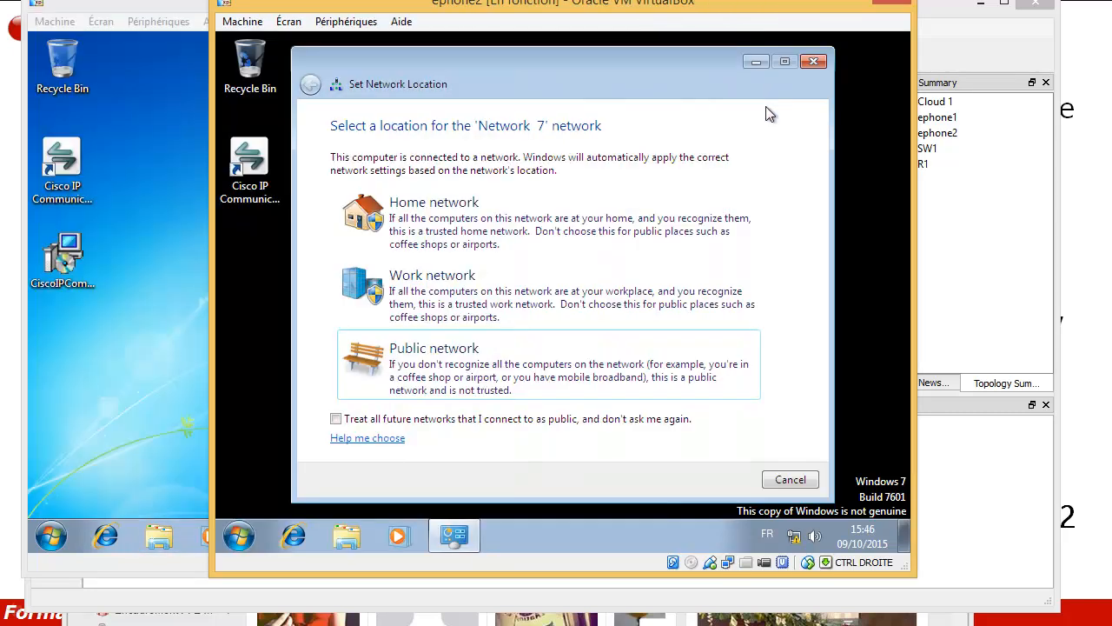
{"action": "left_click", "coordinate": [516, 224]}
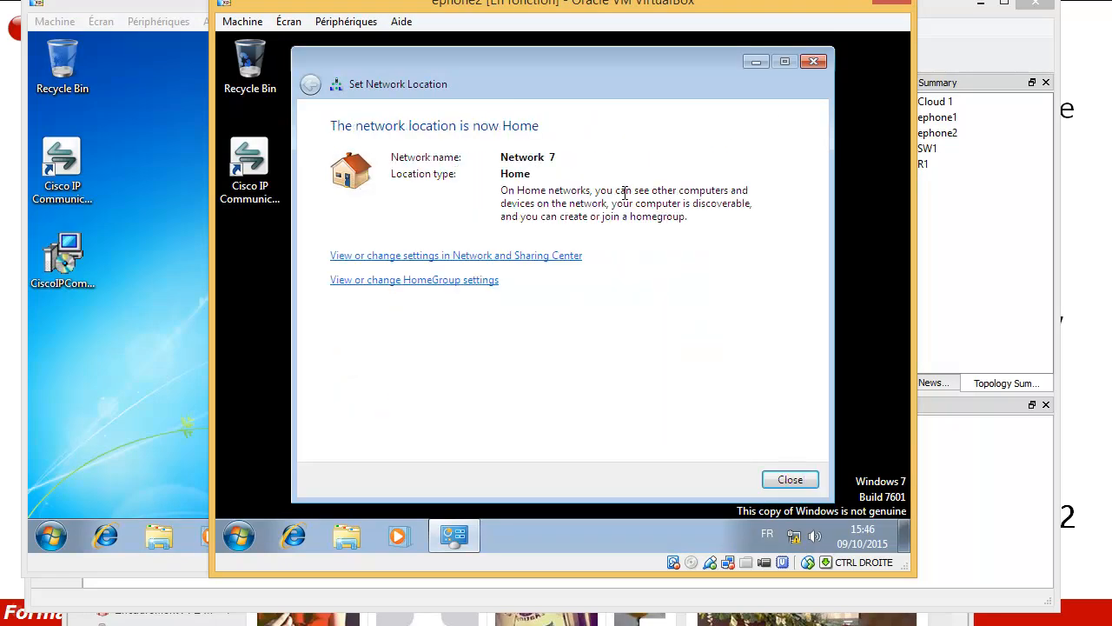
{"action": "left_click", "coordinate": [808, 61]}
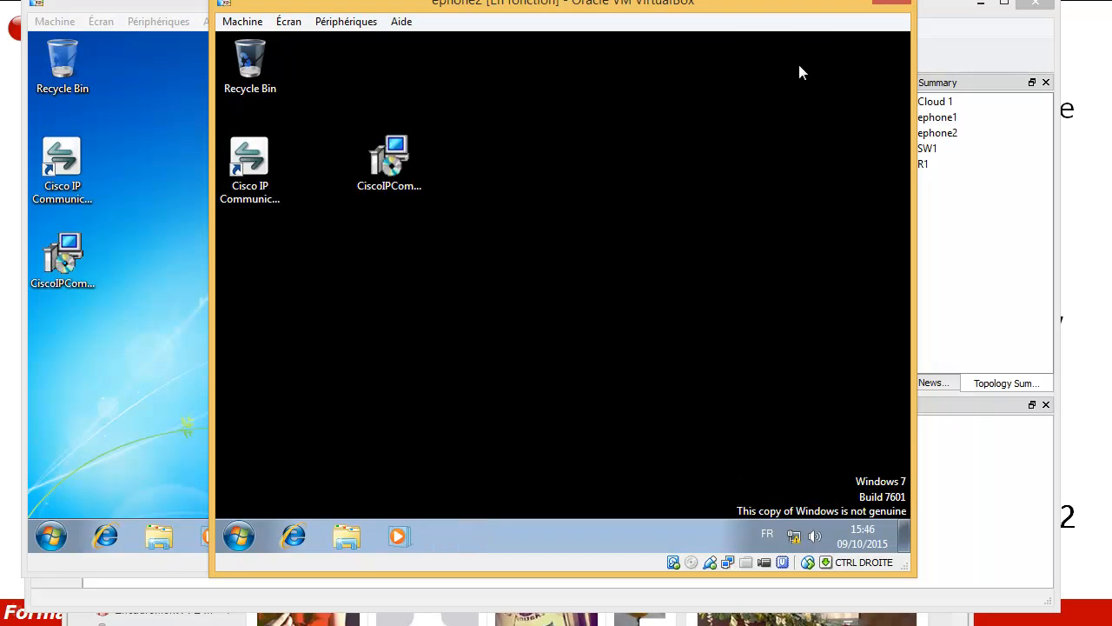
Open Network Connections on the ephone2 virtual machine by running ncpa.cpl.
{"action": "left_click", "coordinate": [246, 540]}
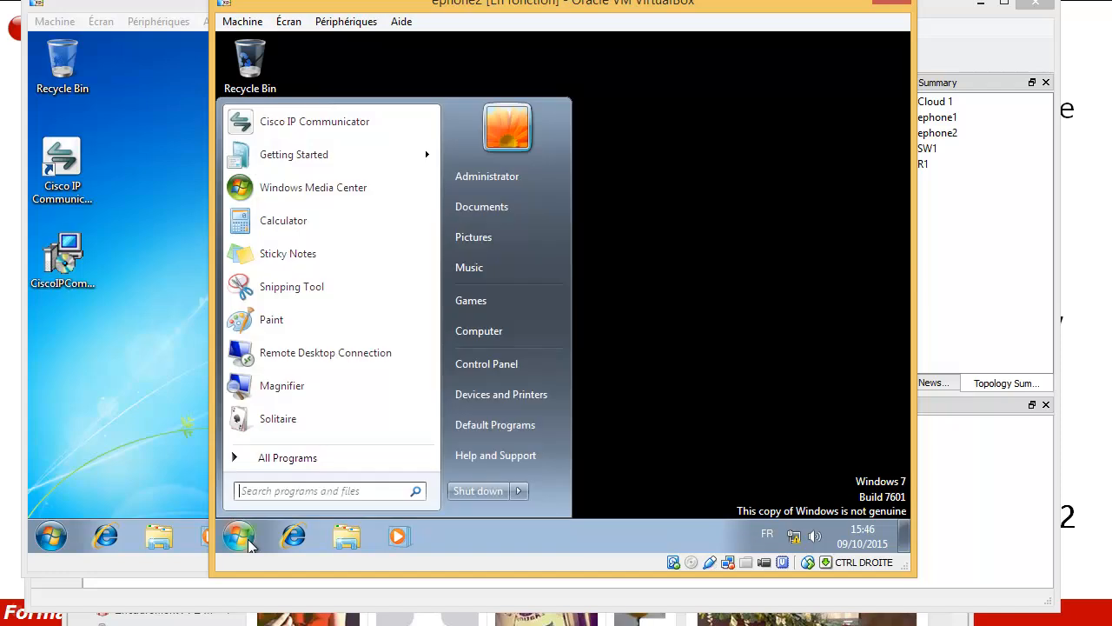
{"action": "type", "text": "np"}
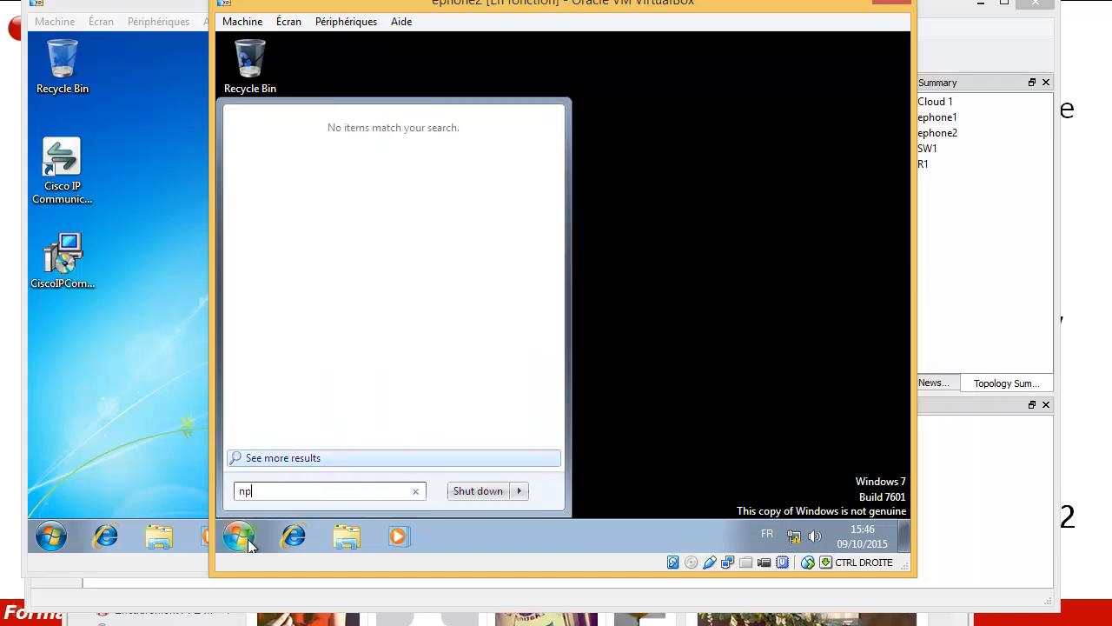
{"action": "key", "text": "BackSpace"}
{"action": "type", "text": "cpa.cpl"}
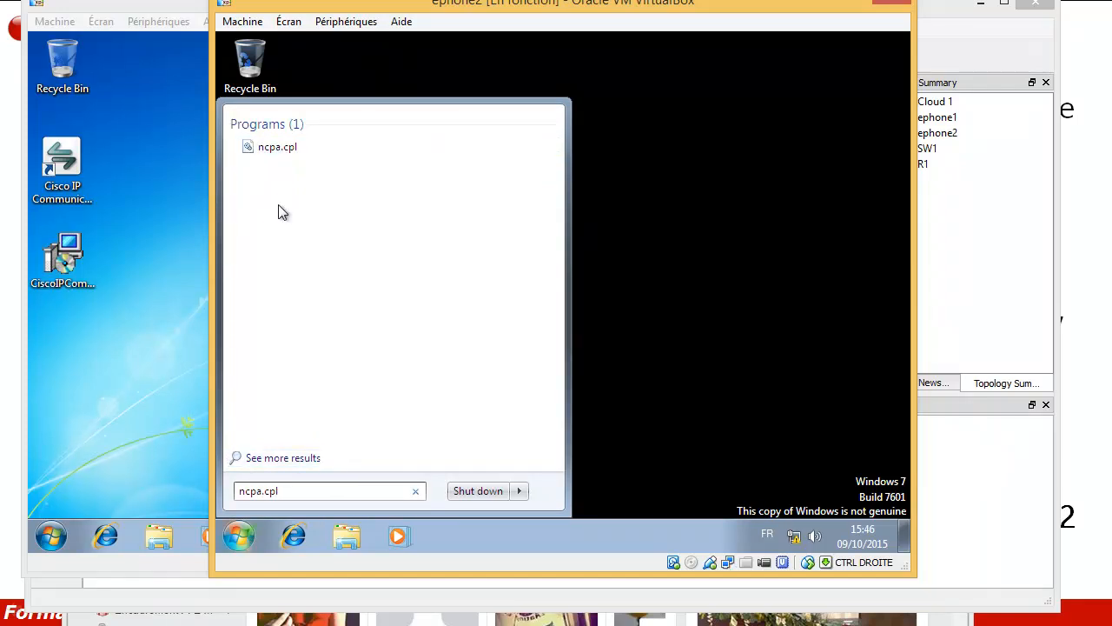
{"action": "left_click", "coordinate": [278, 146]}
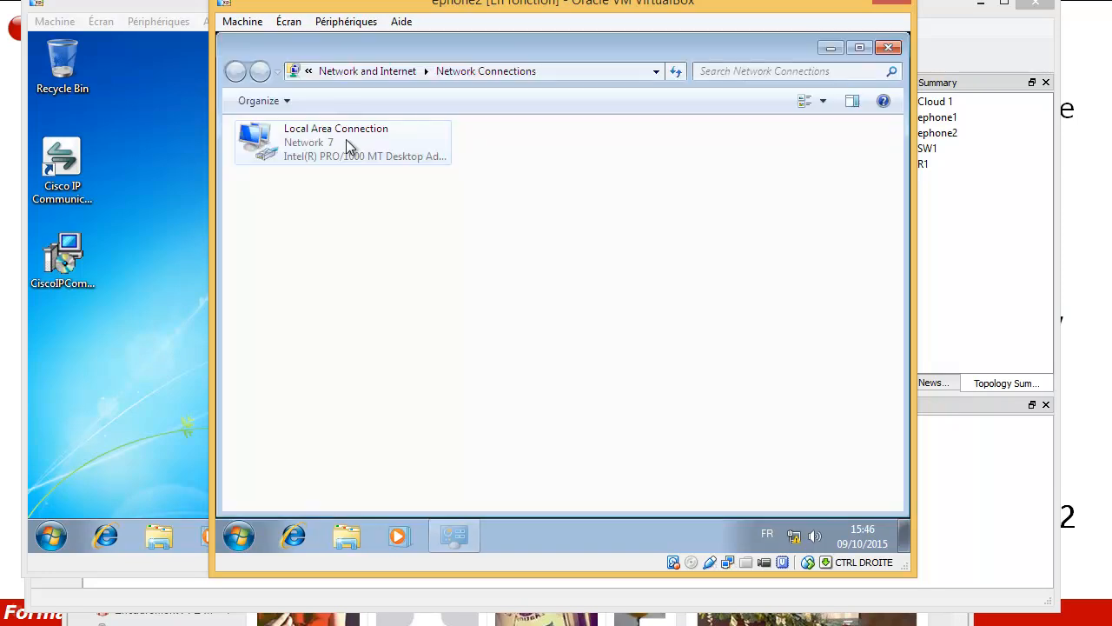
Check the IPv4 address and default gateway of the Local Area Connection on ephone2, and close Network Connections.
{"action": "double_click", "coordinate": [322, 145]}
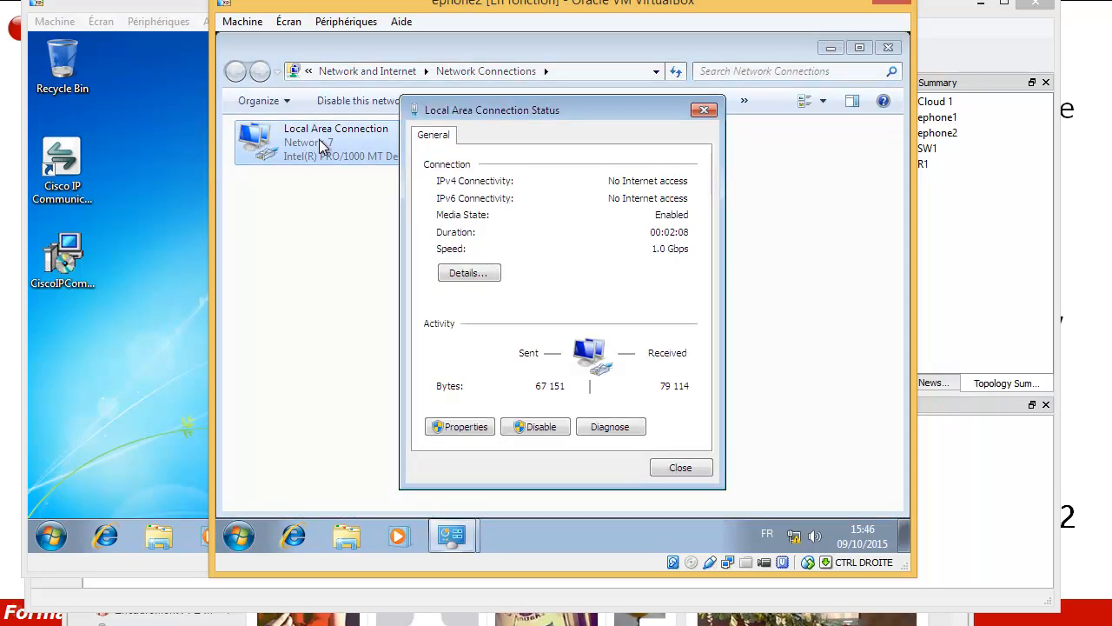
{"action": "left_click", "coordinate": [443, 426]}
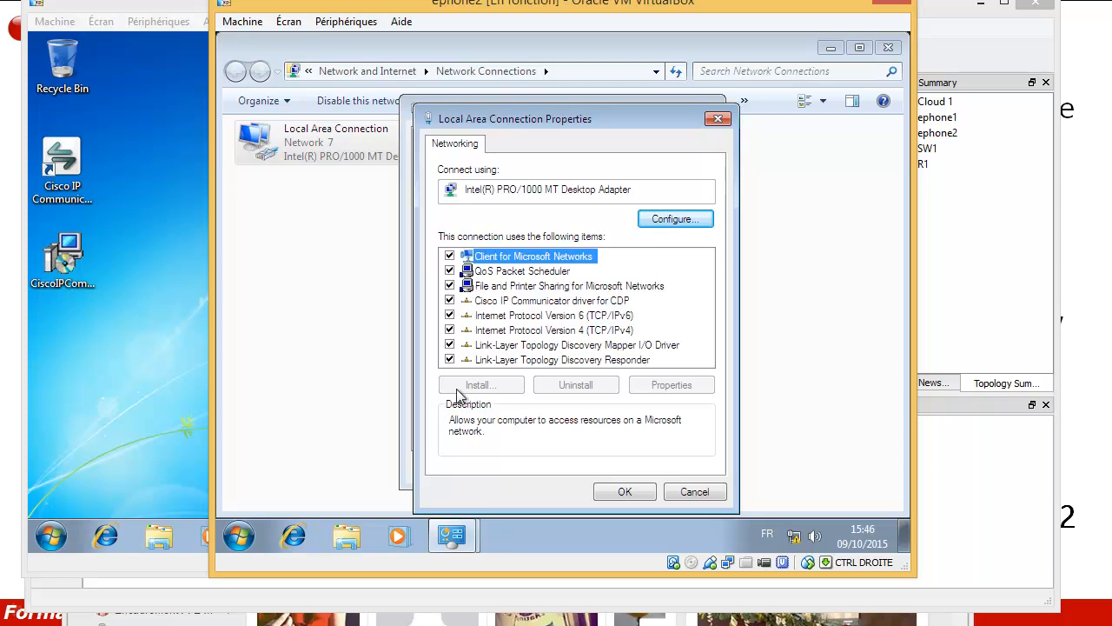
{"action": "double_click", "coordinate": [508, 331]}
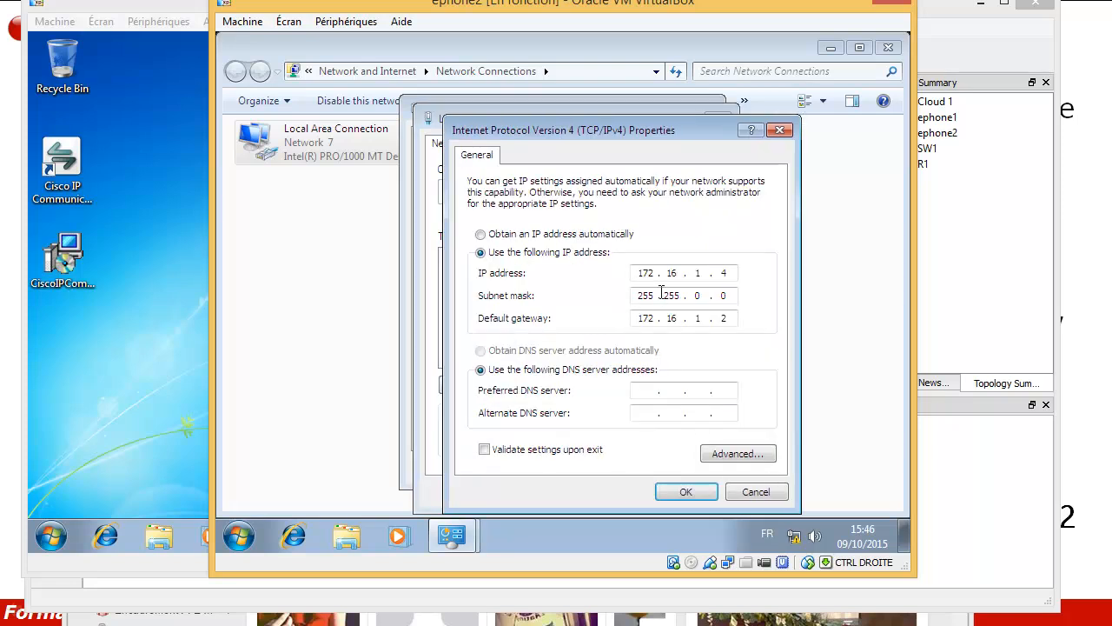
{"action": "double_click", "coordinate": [645, 274]}
{"action": "double_click", "coordinate": [670, 273]}
{"action": "double_click", "coordinate": [698, 274]}
{"action": "left_click", "coordinate": [719, 275]}
{"action": "double_click", "coordinate": [721, 273]}
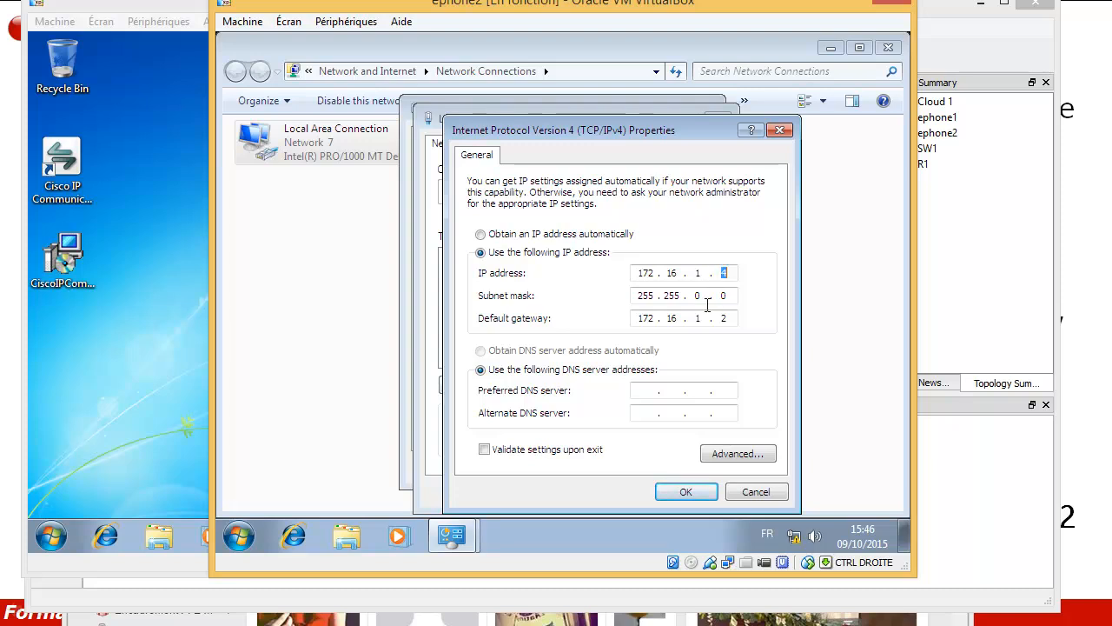
{"action": "double_click", "coordinate": [646, 319]}
{"action": "left_click", "coordinate": [780, 130]}
{"action": "left_click", "coordinate": [719, 118]}
{"action": "left_click", "coordinate": [705, 109]}
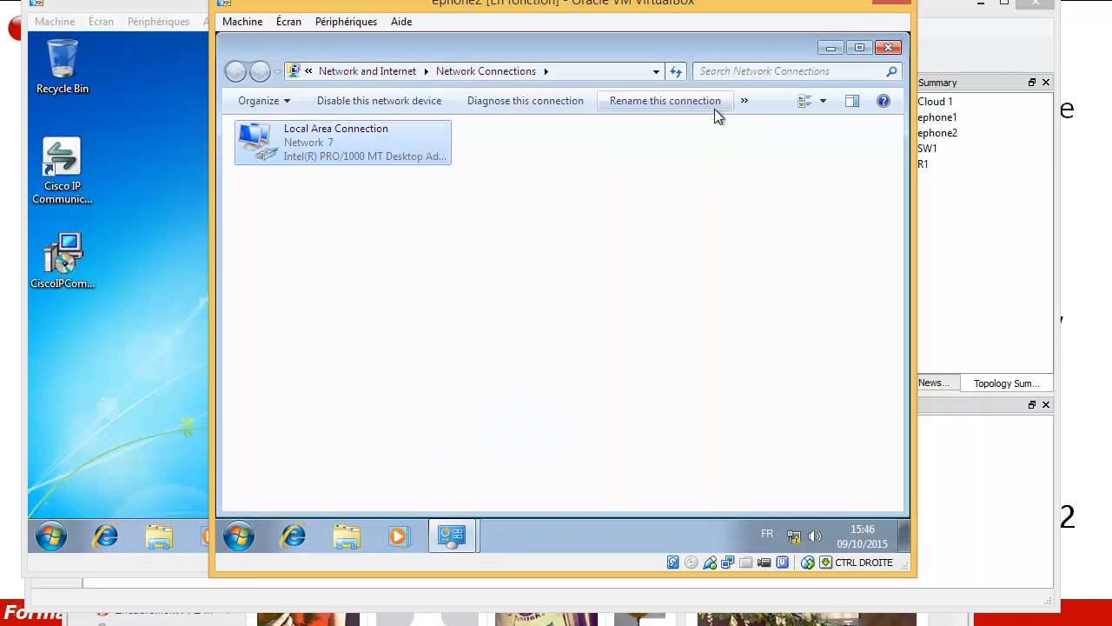
{"action": "left_click", "coordinate": [890, 48]}
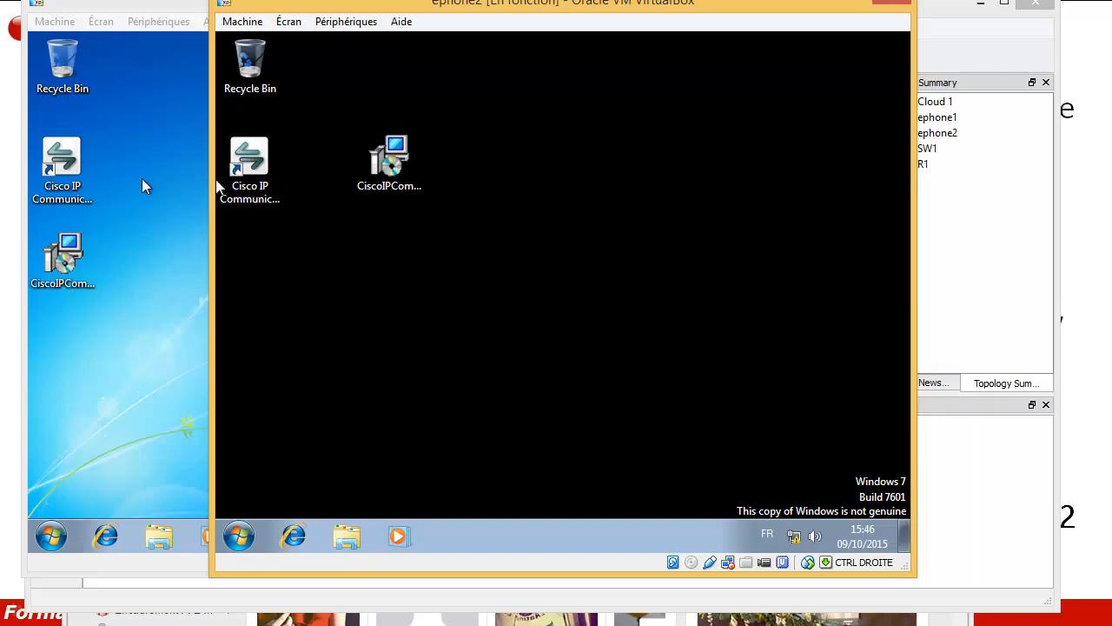
Switch to the ephone1 virtual machine and launch Cisco IP Communicator.
{"action": "left_click", "coordinate": [383, 164]}
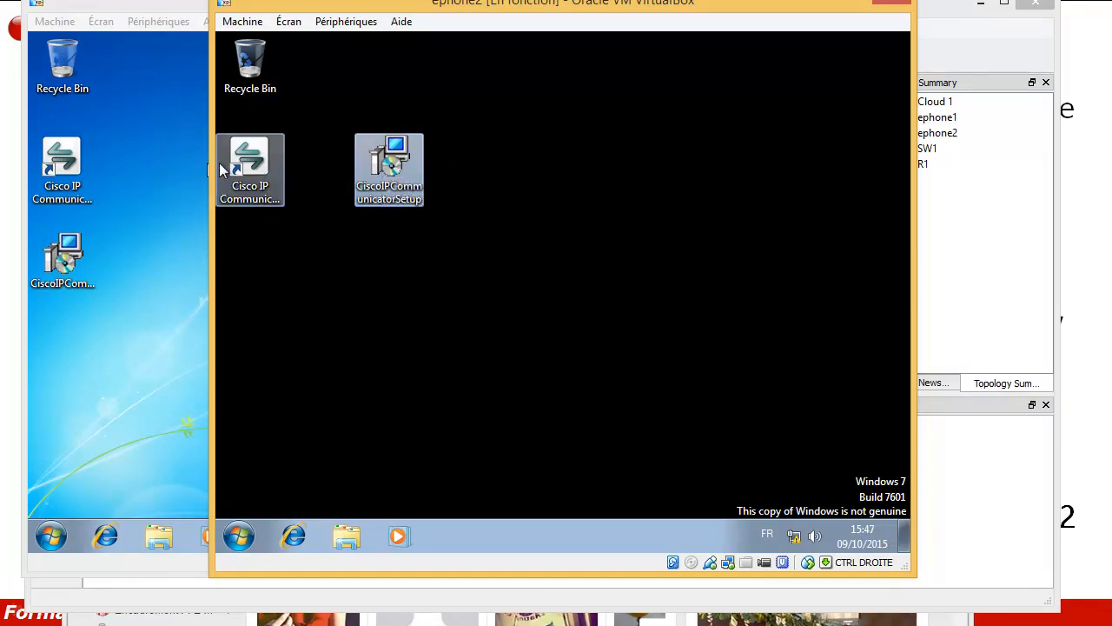
{"action": "left_click", "coordinate": [120, 162]}
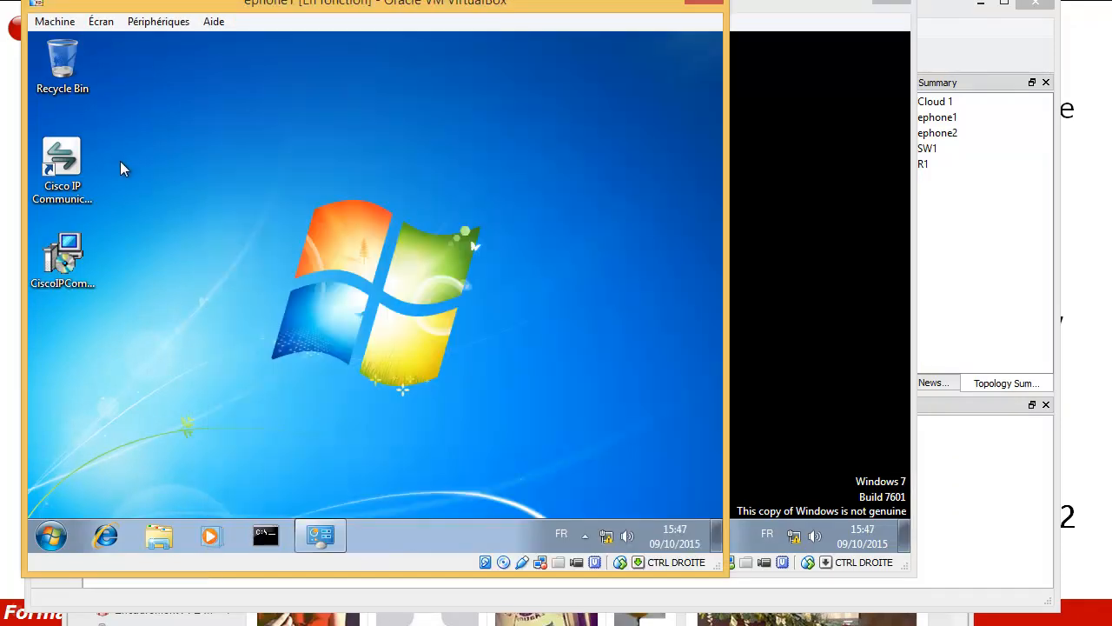
{"action": "left_click", "coordinate": [54, 170]}
{"action": "double_click", "coordinate": [54, 169]}
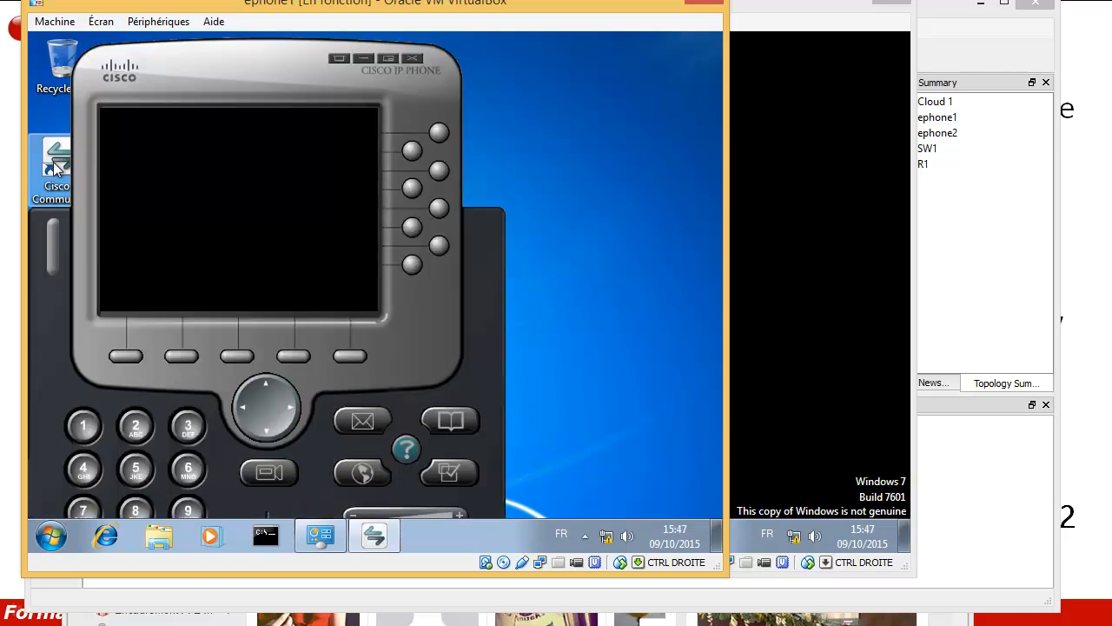
Check the network adapter and TFTP Server 1 address in the Cisco IP Communicator network preferences on ephone1, and accept them.
{"action": "left_click", "coordinate": [339, 63]}
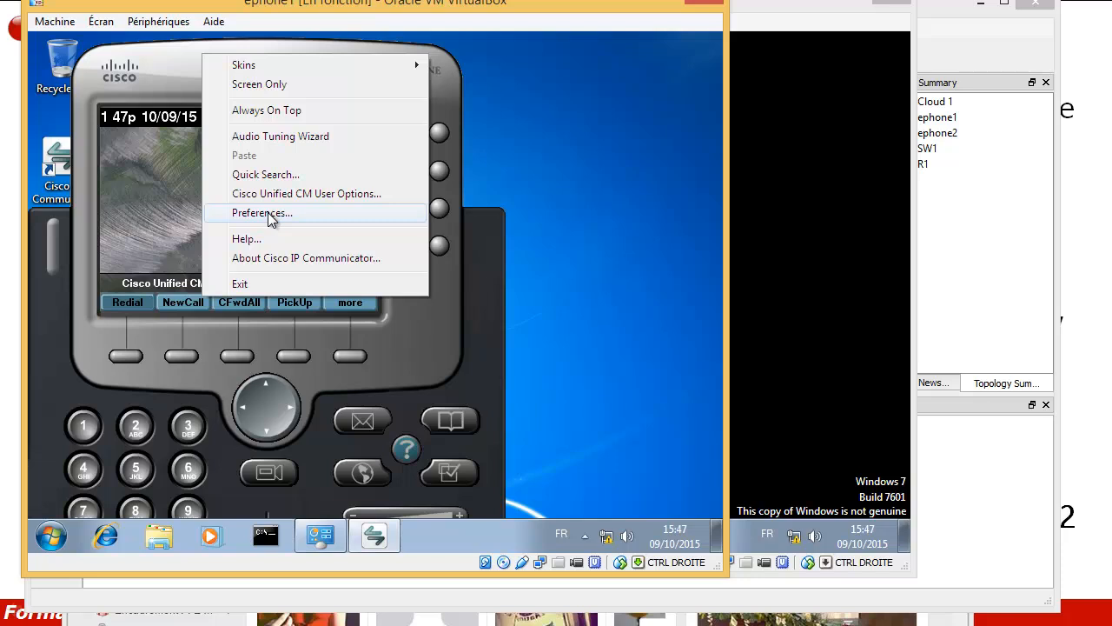
{"action": "left_click", "coordinate": [286, 46]}
{"action": "left_click", "coordinate": [336, 59]}
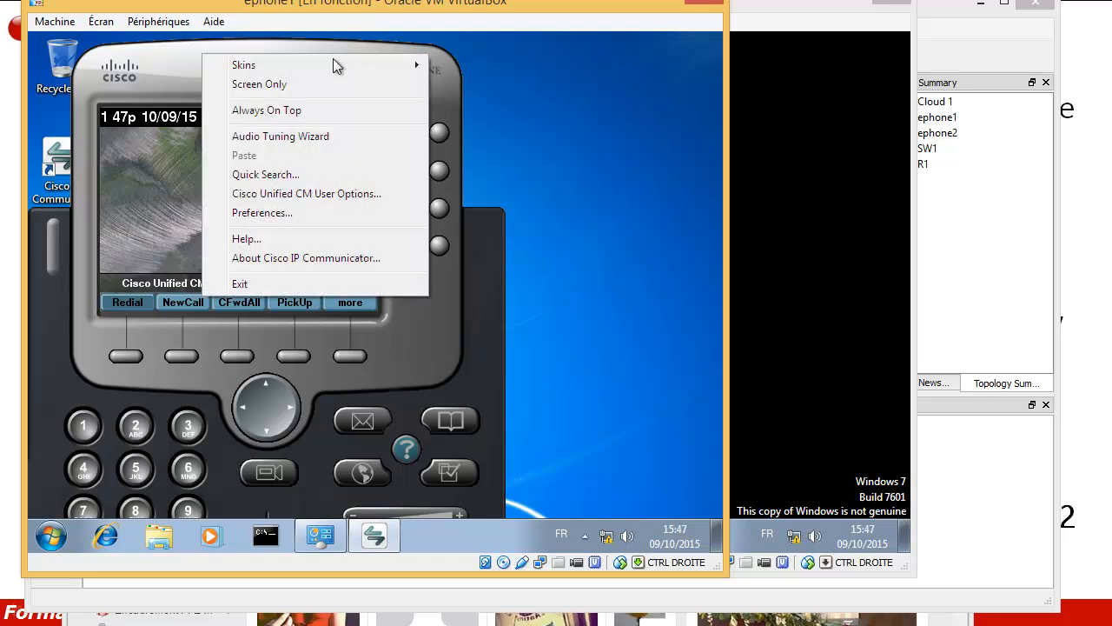
{"action": "left_click", "coordinate": [275, 212]}
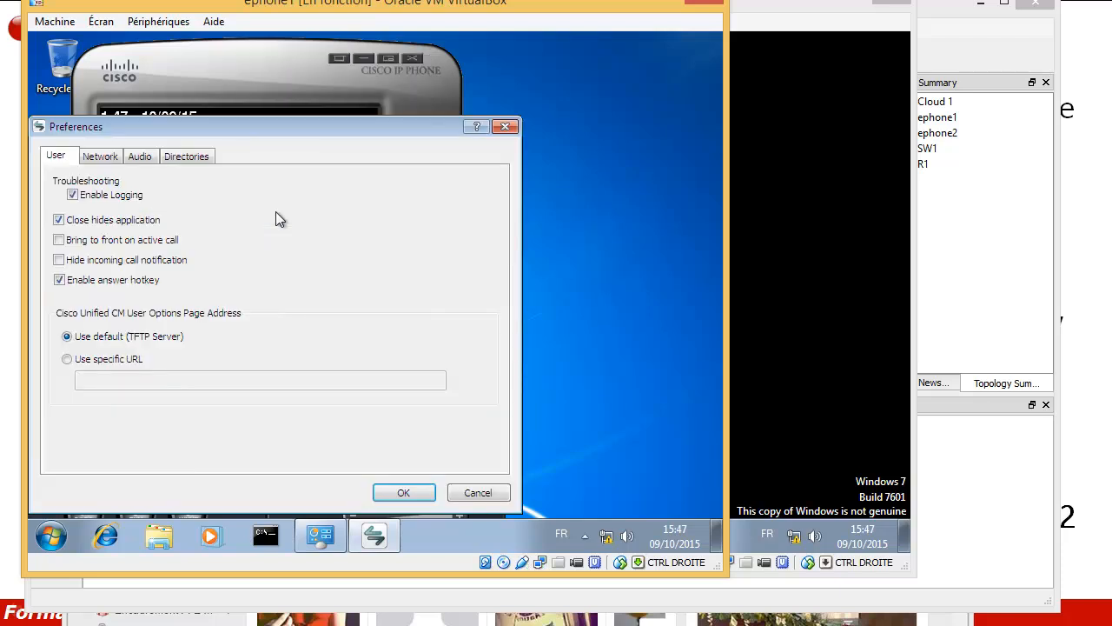
{"action": "left_click", "coordinate": [100, 157]}
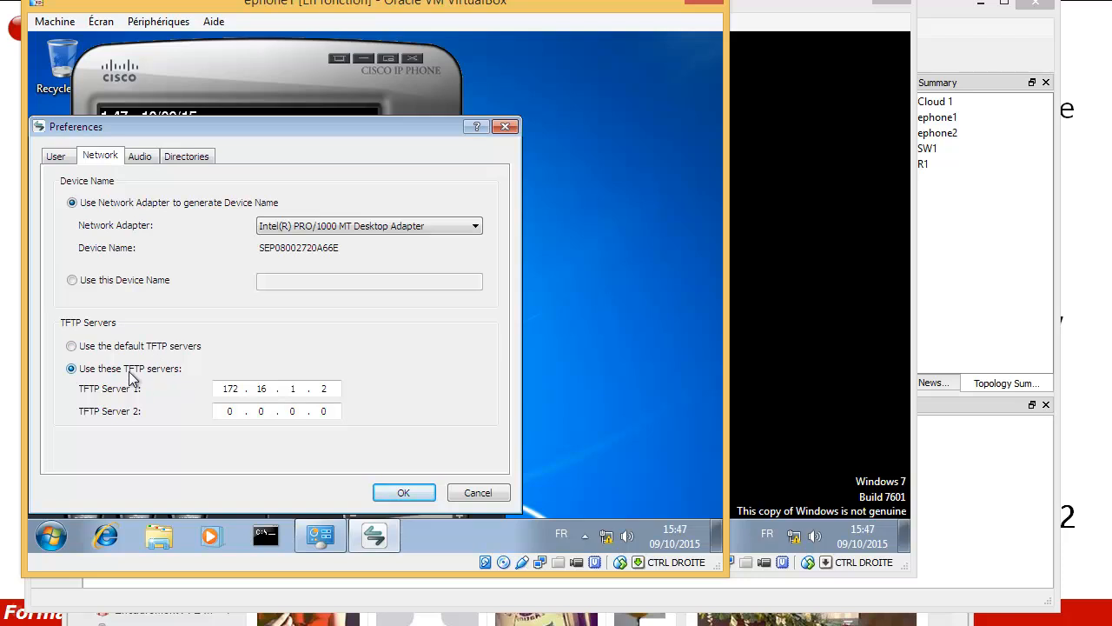
{"action": "double_click", "coordinate": [229, 389]}
{"action": "left_click", "coordinate": [264, 388]}
{"action": "double_click", "coordinate": [320, 388]}
{"action": "double_click", "coordinate": [290, 387]}
{"action": "left_click", "coordinate": [406, 490]}
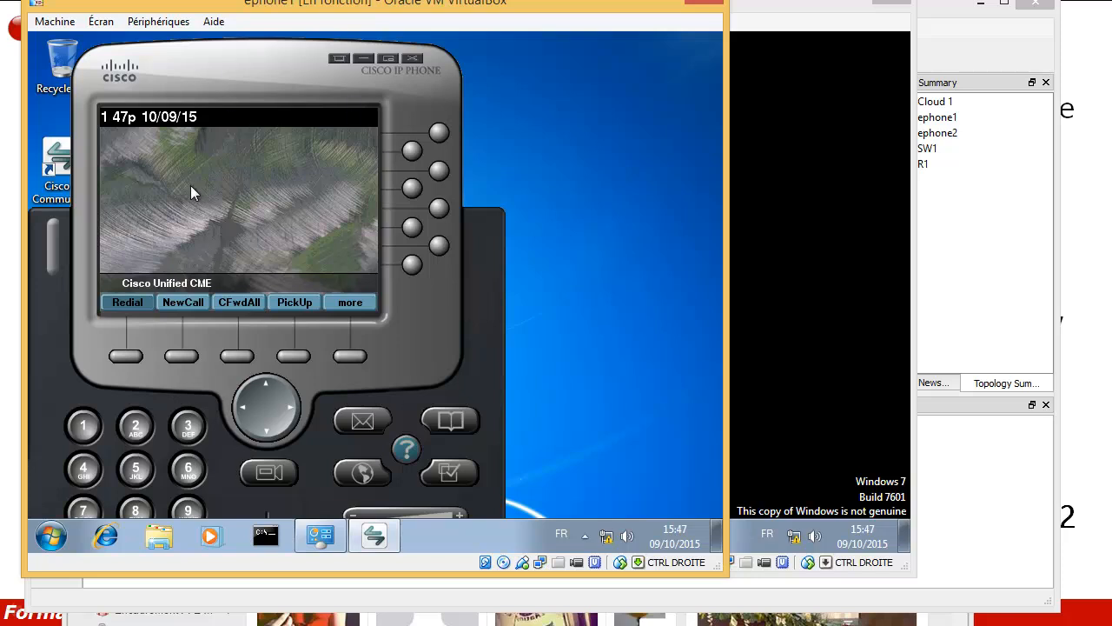
Launch Cisco IP Communicator on ephone2, and check and accept the TFTP Server 1 address in its network preferences.
{"action": "left_click", "coordinate": [754, 334]}
{"action": "double_click", "coordinate": [246, 165]}
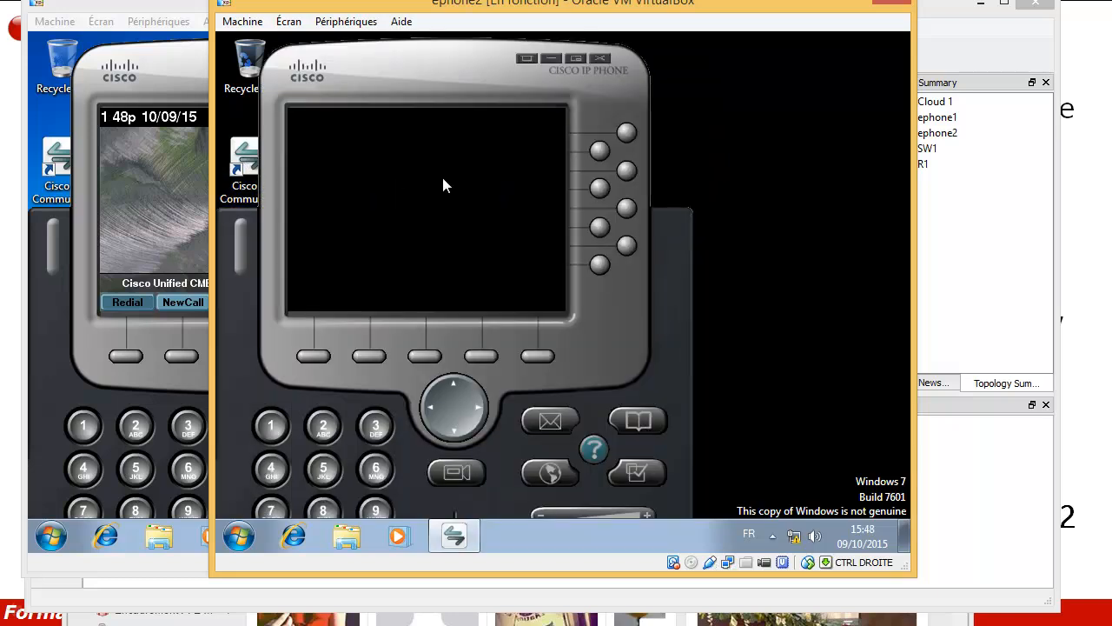
{"action": "left_click", "coordinate": [527, 59]}
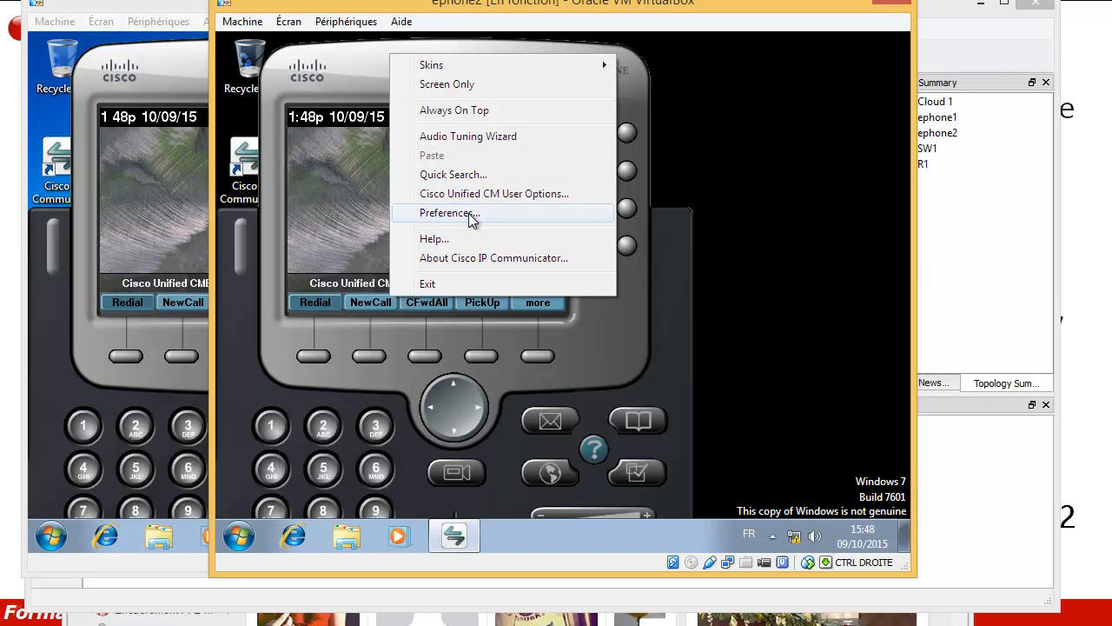
{"action": "left_click", "coordinate": [432, 214]}
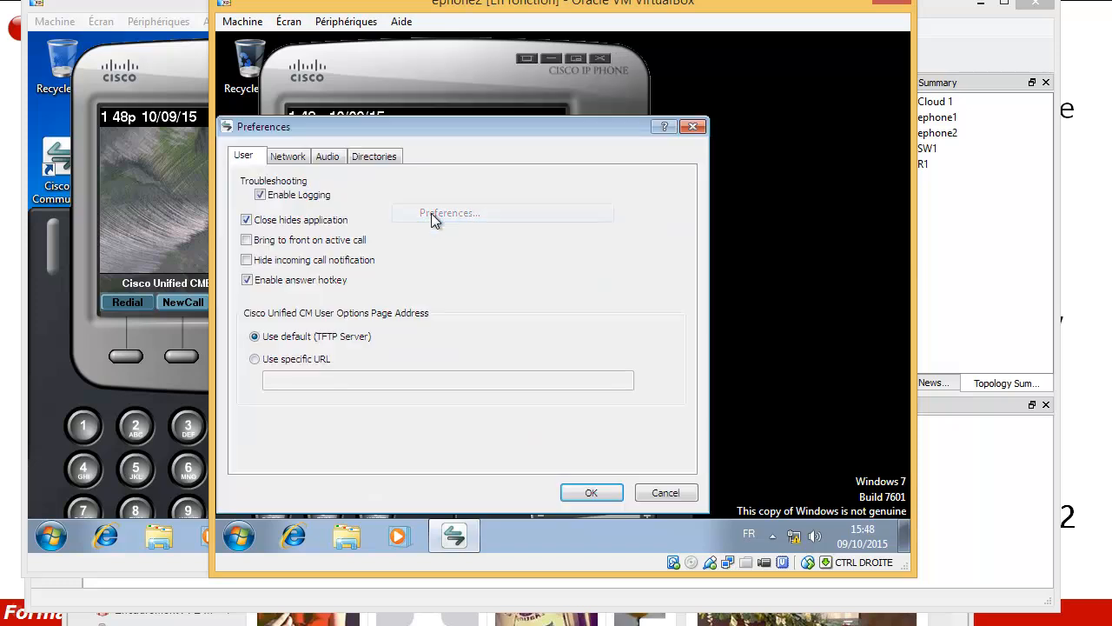
{"action": "left_click", "coordinate": [285, 156]}
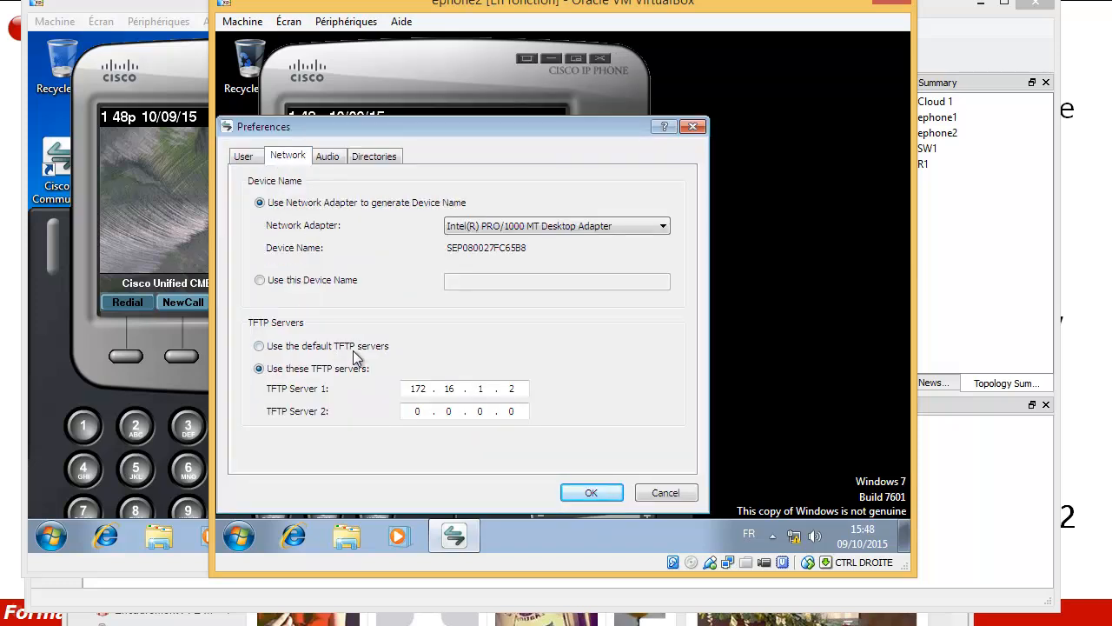
{"action": "double_click", "coordinate": [417, 388]}
{"action": "double_click", "coordinate": [447, 390]}
{"action": "double_click", "coordinate": [478, 390]}
{"action": "double_click", "coordinate": [512, 389]}
{"action": "left_click", "coordinate": [601, 490]}
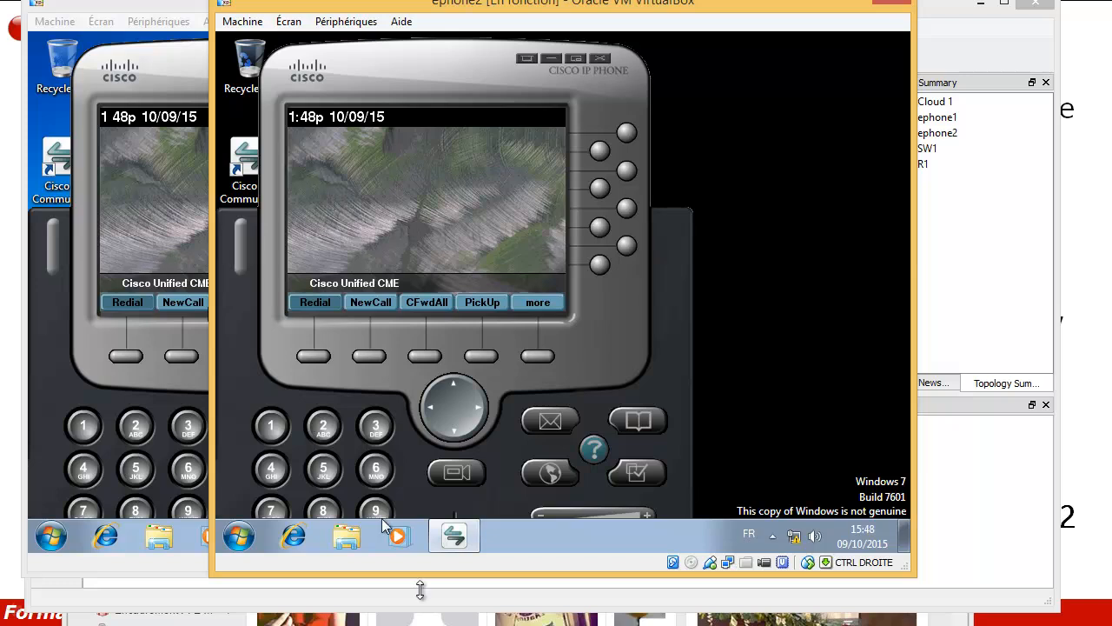
Switch to the R1 console and display the registered phones and their MAC addresses with show ephone.
{"action": "left_click", "coordinate": [545, 624]}
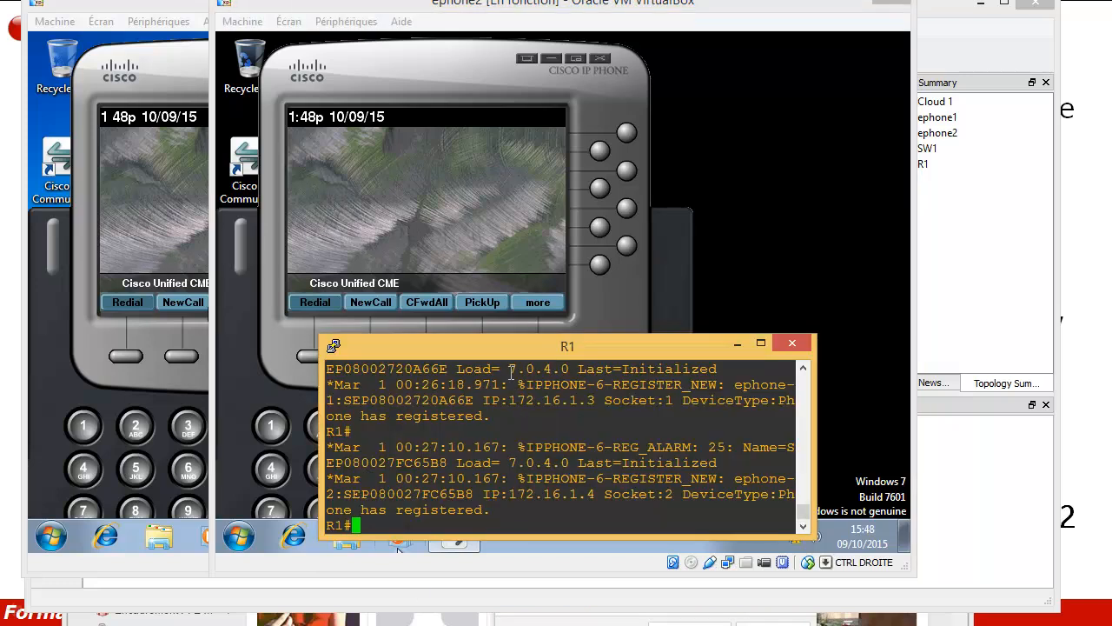
{"action": "key", "text": "Return"}
{"action": "key", "text": "Return"}
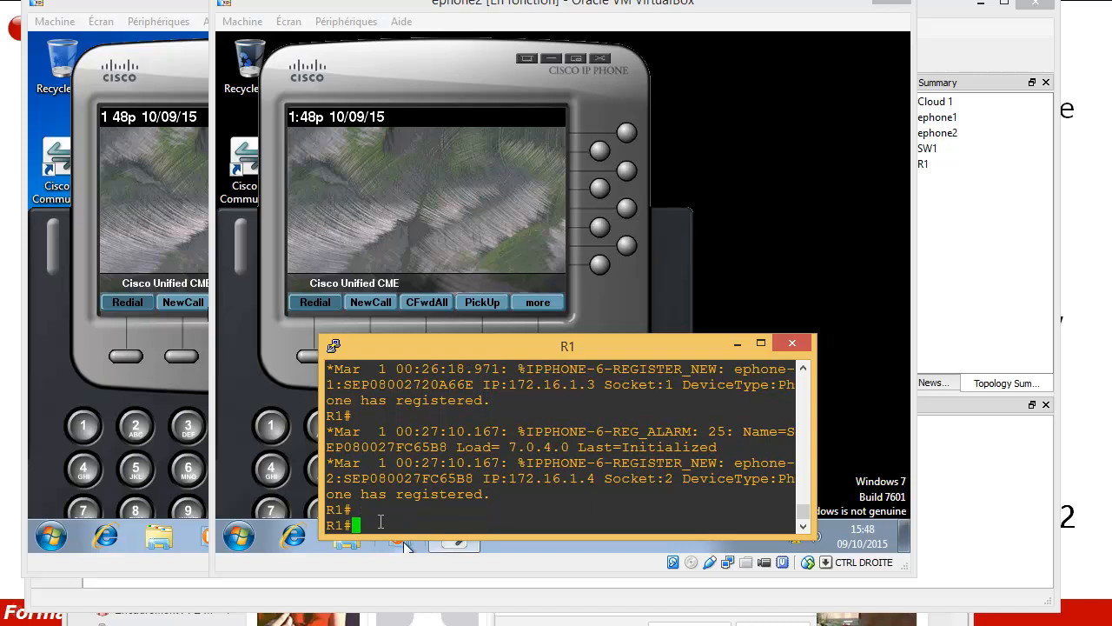
{"action": "key", "text": "Return"}
{"action": "key", "text": "Return"}
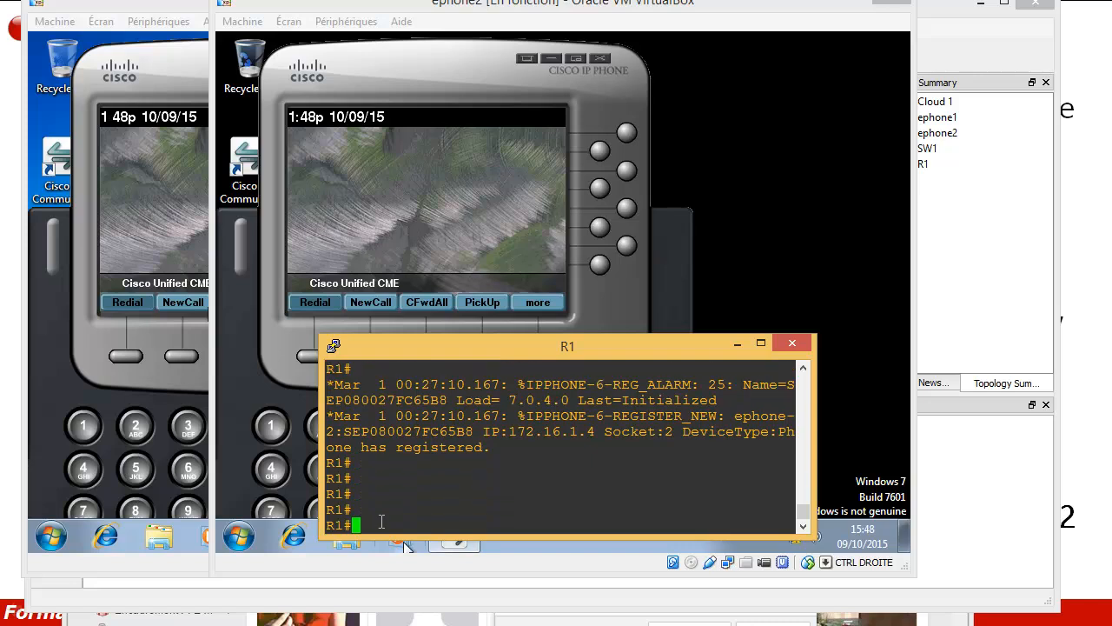
{"action": "type", "text": "sh e"}
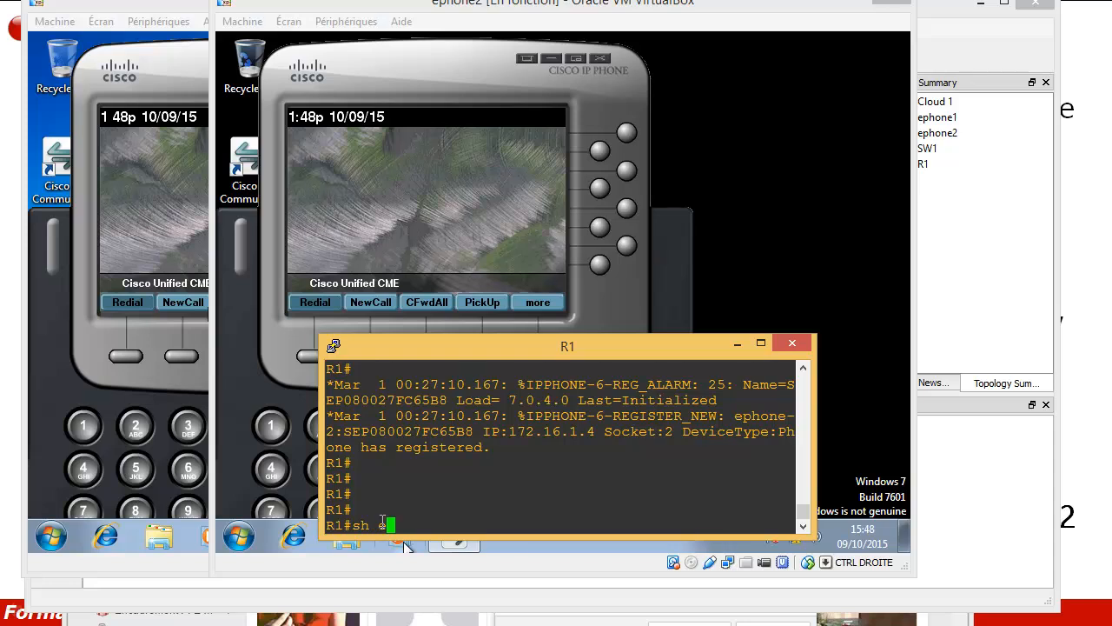
{"action": "type", "text": "pho"}
{"action": "key", "text": "Tab"}
{"action": "key", "text": "Return"}
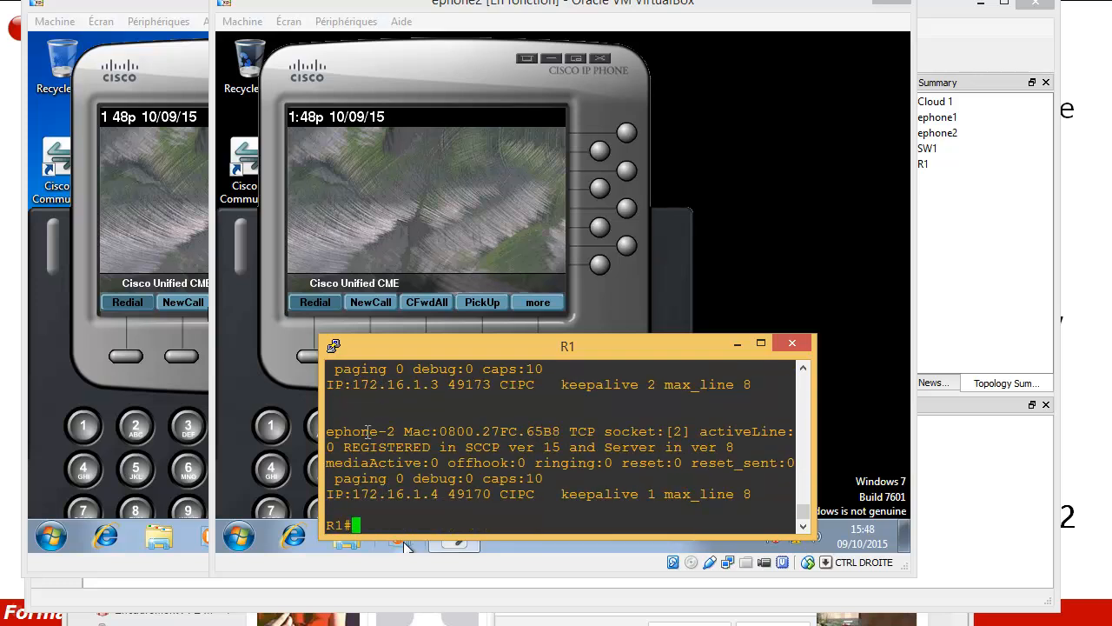
{"action": "scroll", "coordinate": [370, 426], "scroll_direction": "up", "scroll_amount": 2}
{"action": "scroll", "coordinate": [380, 409], "scroll_direction": "down", "scroll_amount": 2}
Enter global configuration mode on R1 and open the configuration of ephone 1.
{"action": "type", "text": "conf"}
{"action": "key", "text": "Tab"}
{"action": "type", "text": "ter"}
{"action": "key", "text": "Tab"}
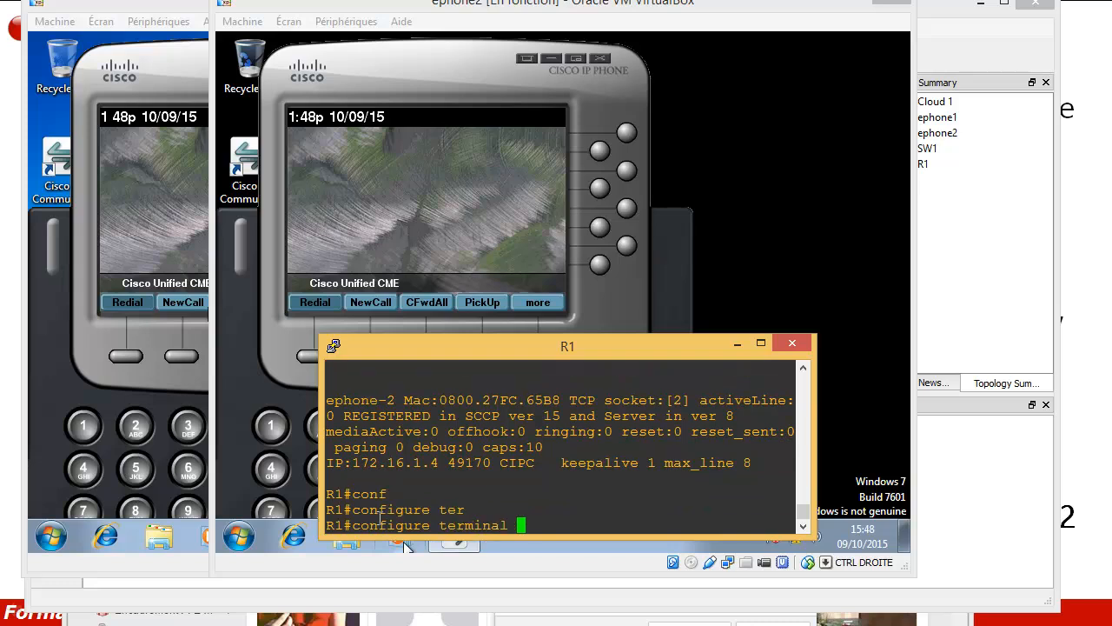
{"action": "key", "text": "Return"}
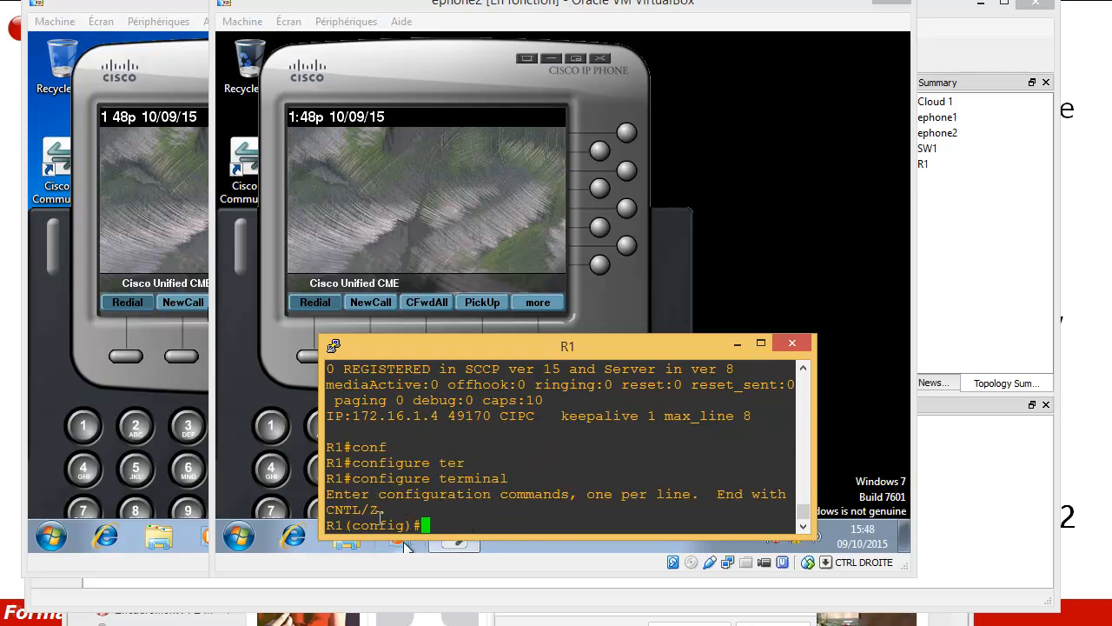
{"action": "type", "text": "ephone 1"}
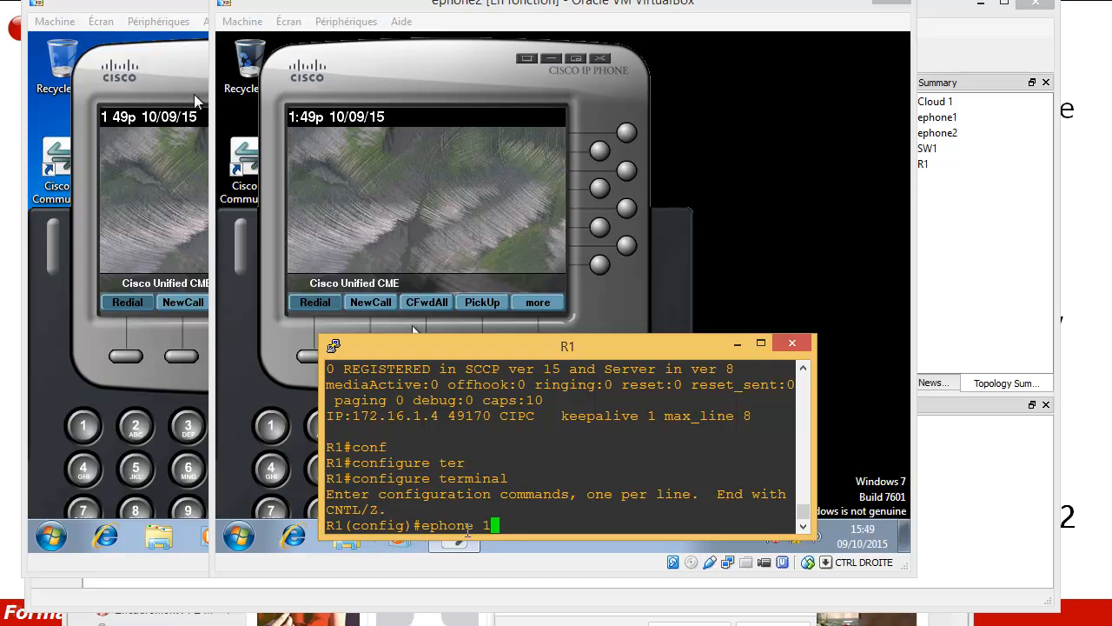
{"action": "key", "text": "Return"}
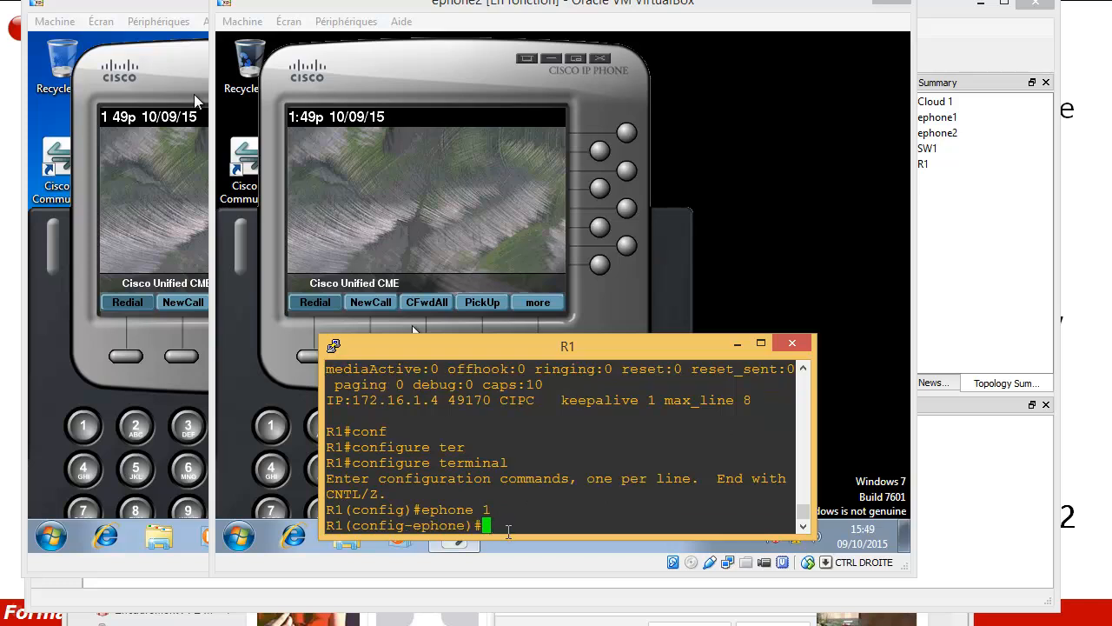
Set the mac-address of ephone 1 to 0800.2720.A66E, copied from the show ephone output.
{"action": "type", "text": "mac"}
{"action": "type", "text": "-"}
{"action": "key", "text": "Tab"}
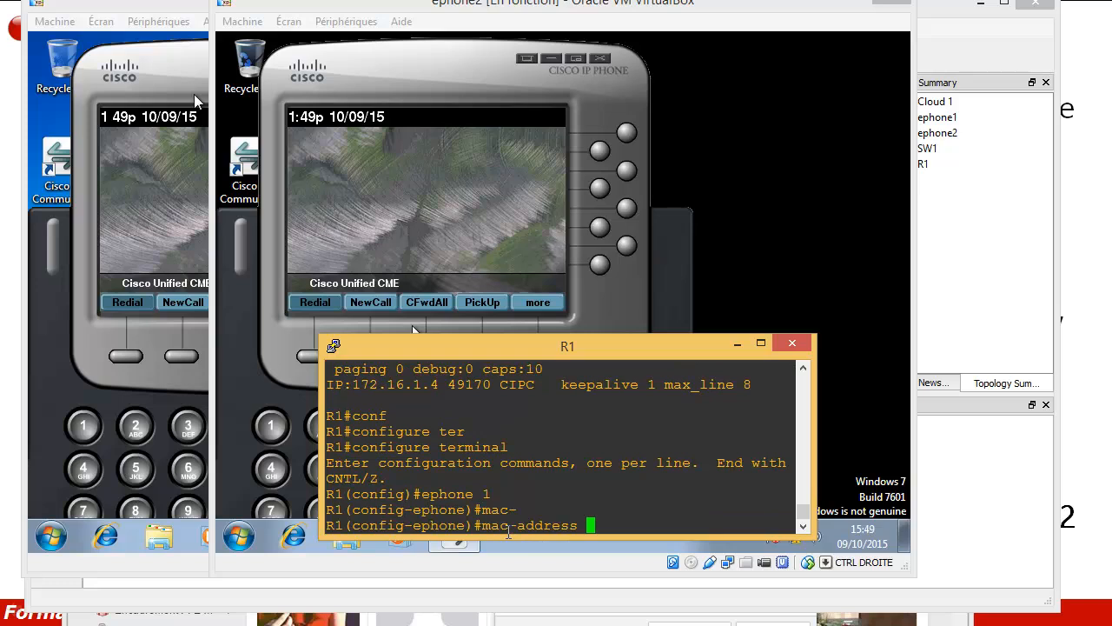
{"action": "scroll", "coordinate": [496, 433], "scroll_direction": "up", "scroll_amount": 2}
{"action": "scroll", "coordinate": [496, 432], "scroll_direction": "up", "scroll_amount": 2}
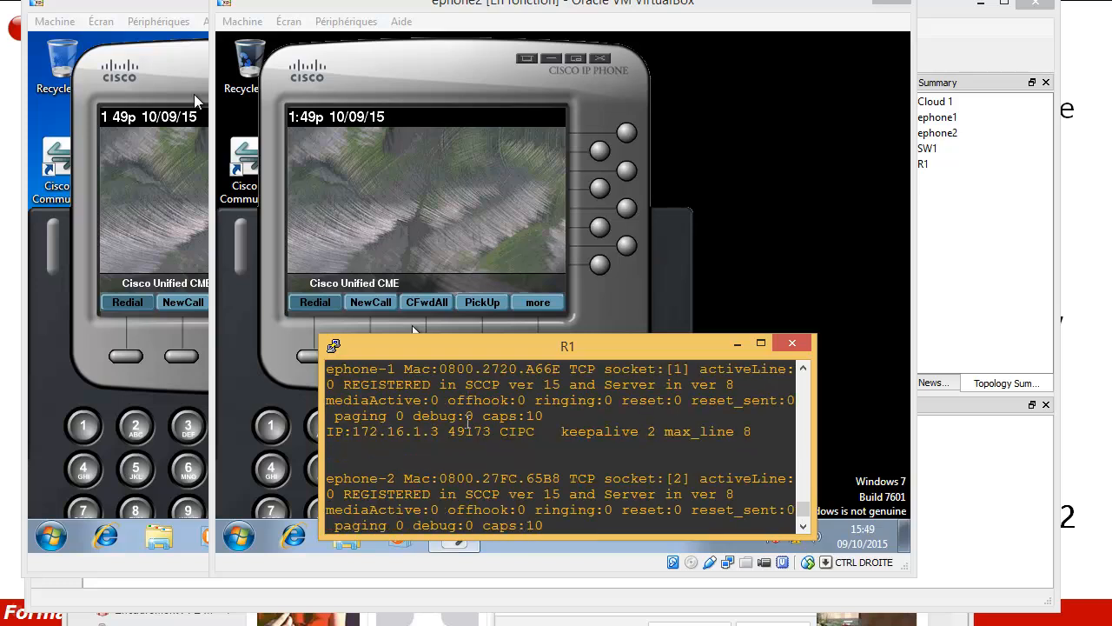
{"action": "left_click_drag", "start_coordinate": [439, 371], "coordinate": [557, 366]}
{"action": "right_click", "coordinate": [544, 365]}
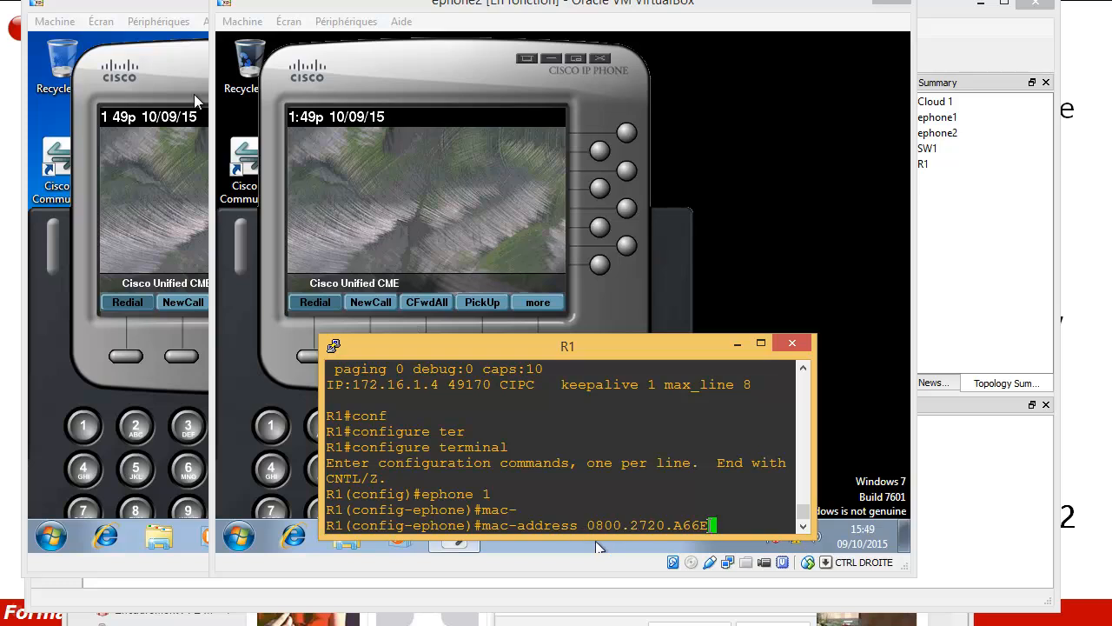
{"action": "key", "text": "Return"}
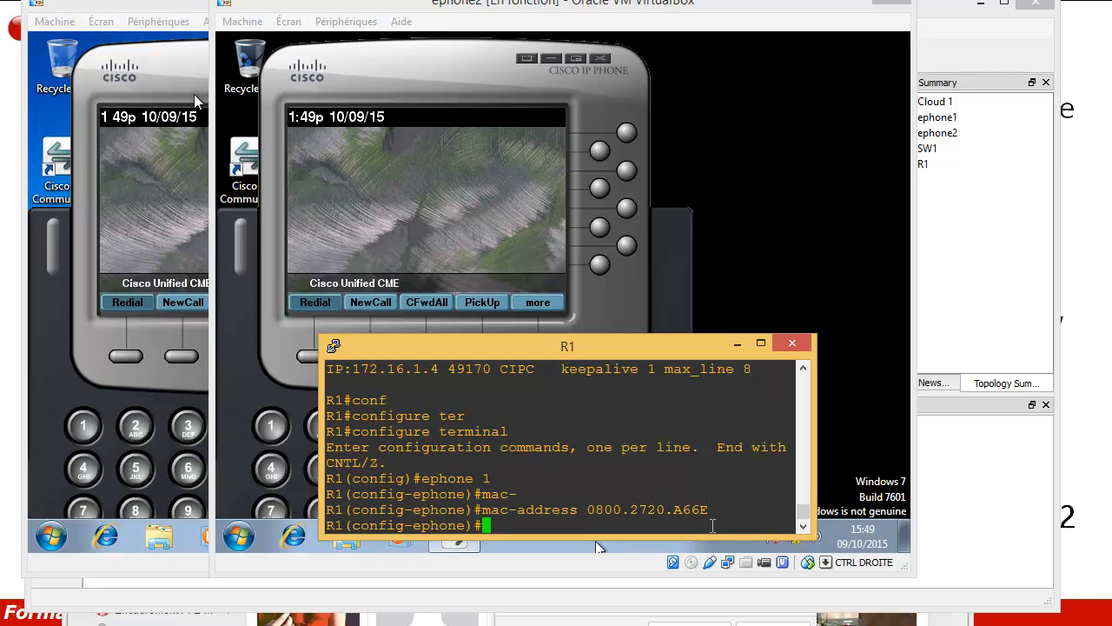
Assign button 1:1 to ephone 1 and reset the phone.
{"action": "type", "text": "button 1:1"}
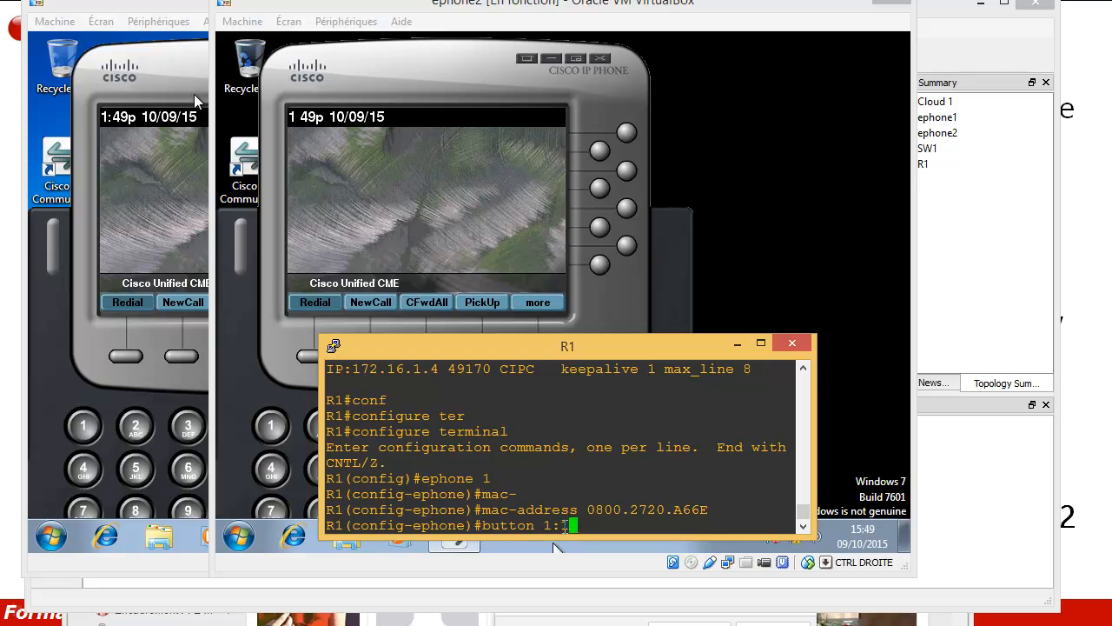
{"action": "key", "text": "Return"}
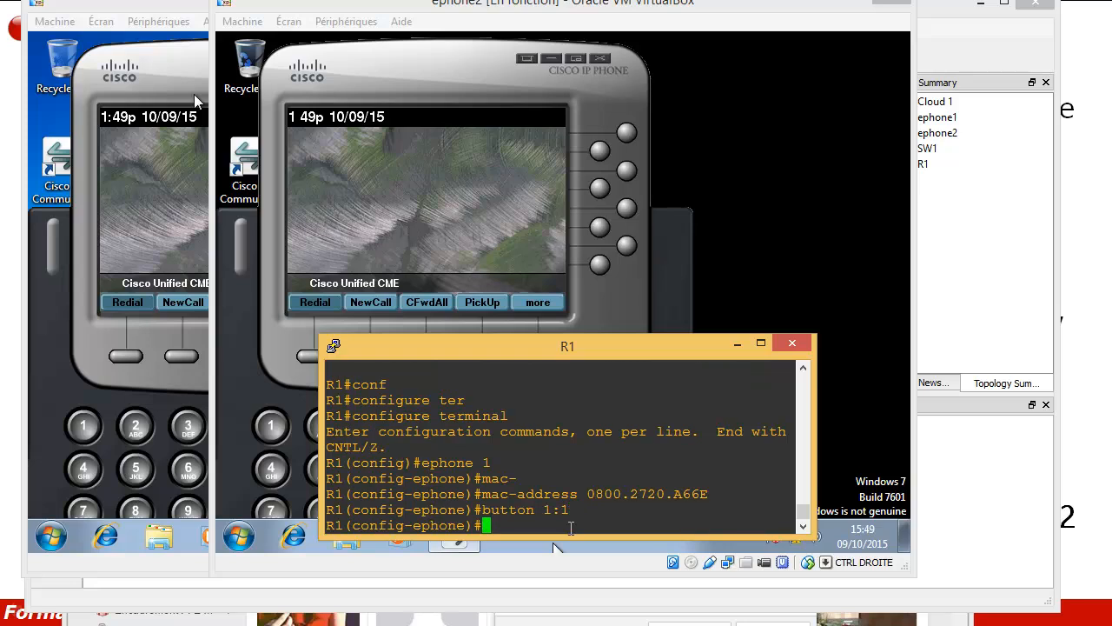
{"action": "type", "text": "reset"}
{"action": "key", "text": "Return"}
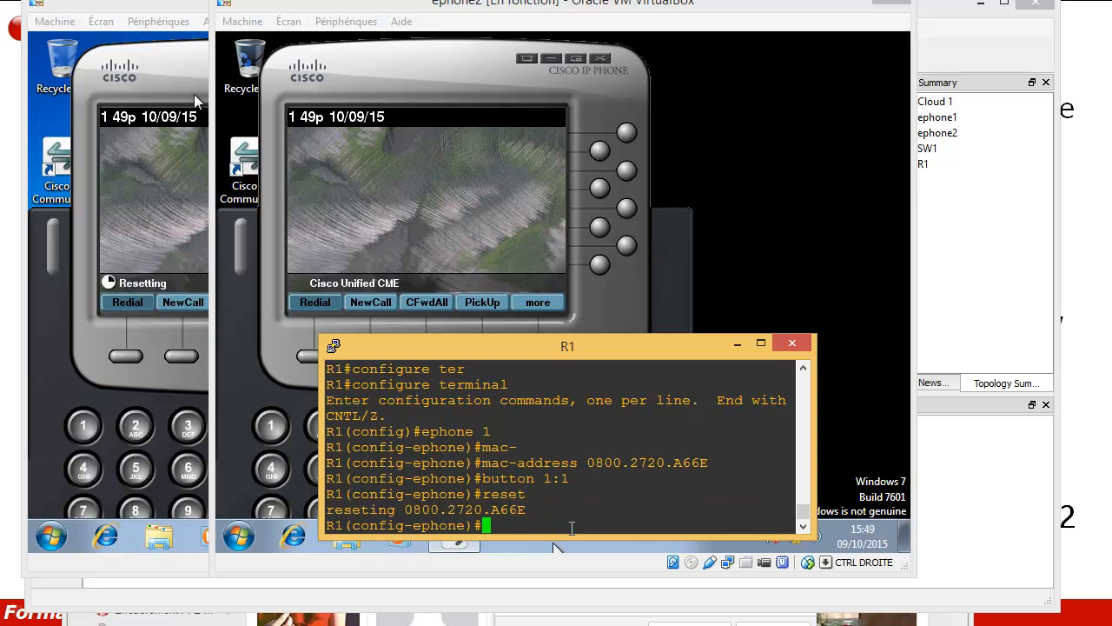
{"action": "key", "text": "Return"}
{"action": "key", "text": "Return"}
{"action": "key", "text": "Return"}
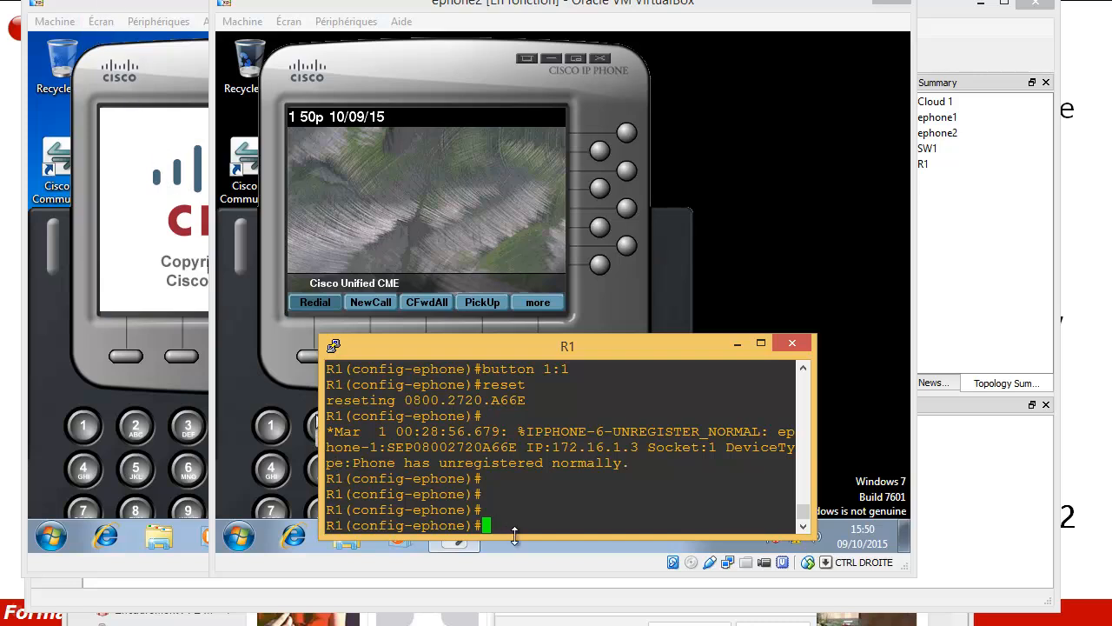
Exit the ephone 1 configuration and open the configuration of ephone 2.
{"action": "type", "text": "exit"}
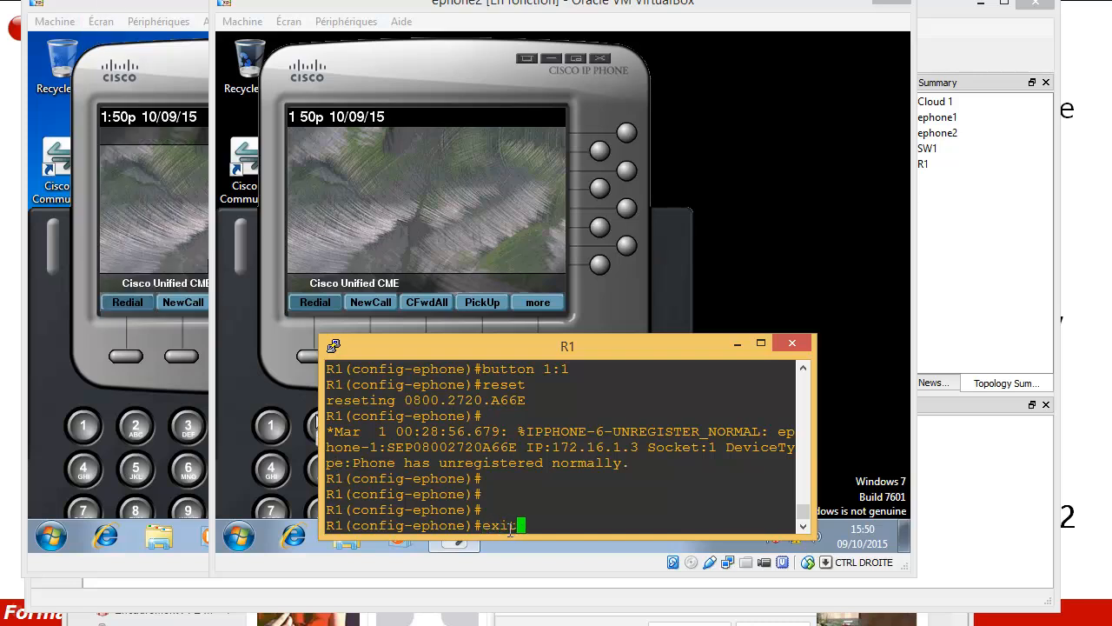
{"action": "key", "text": "Return"}
{"action": "type", "text": "ephone"}
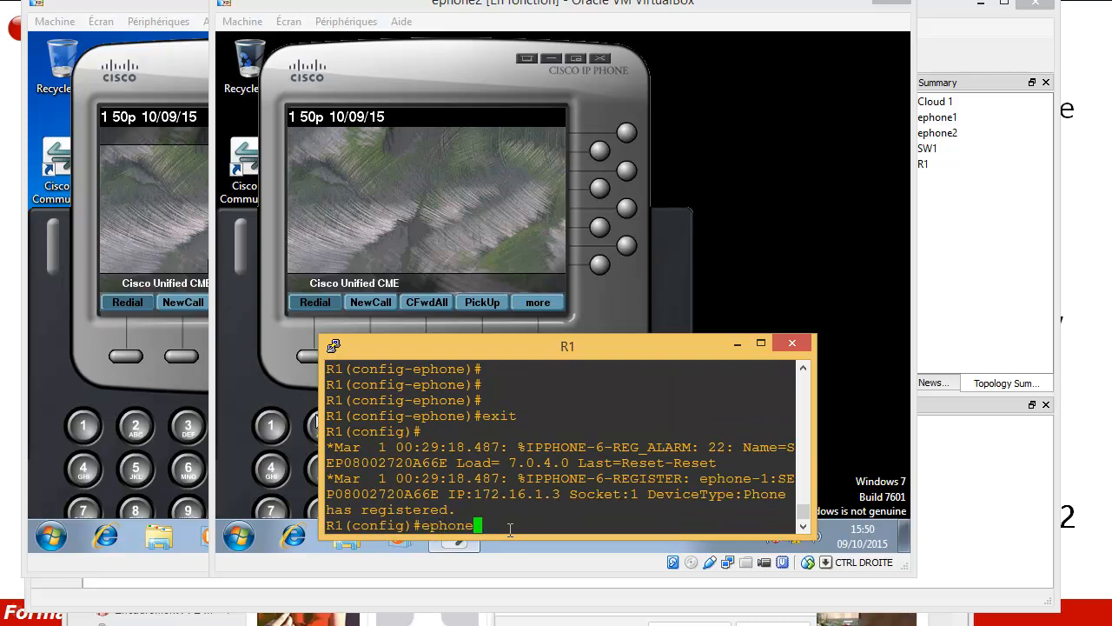
{"action": "type", "text": " 2"}
{"action": "key", "text": "Return"}
Set the mac-address of ephone 2 to 0800.27FC.65B8, copied from the earlier show ephone output.
{"action": "type", "text": "mac-"}
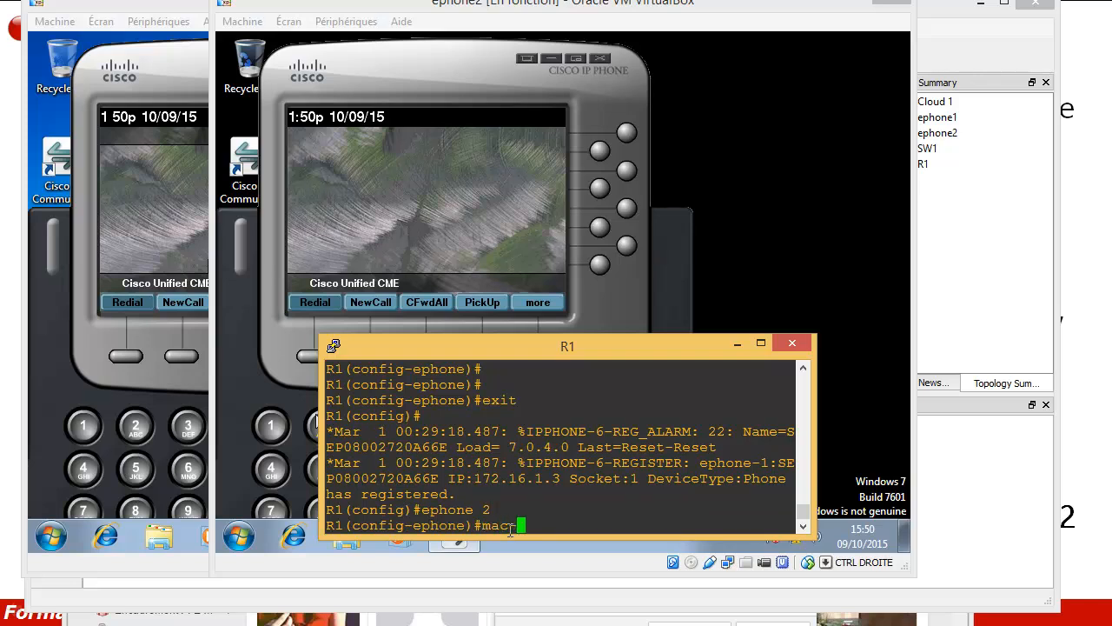
{"action": "key", "text": "Tab"}
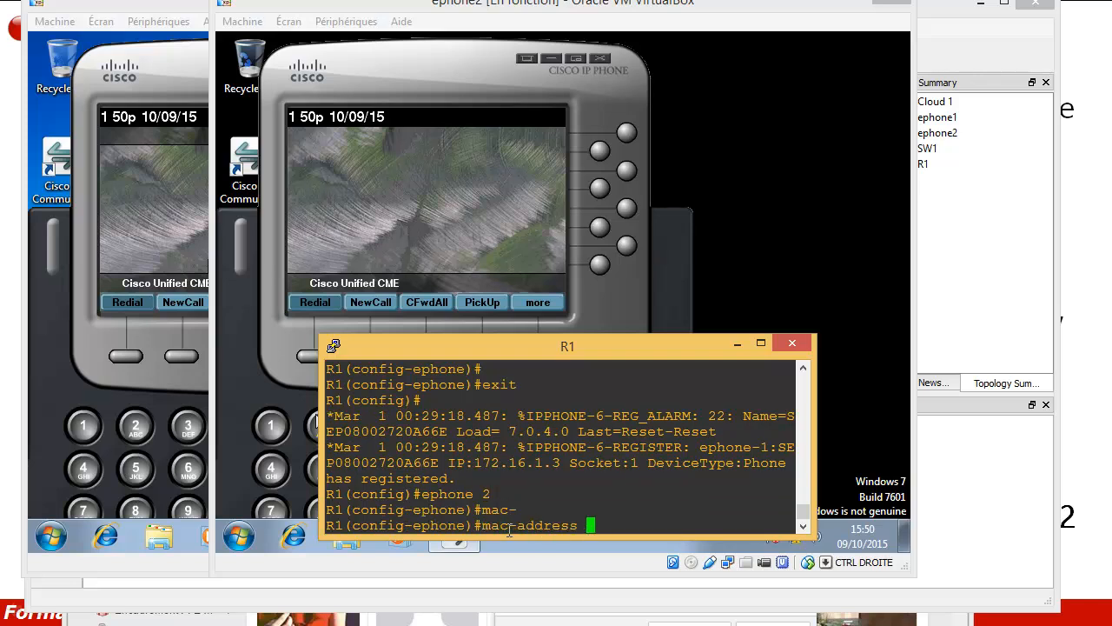
{"action": "scroll", "coordinate": [497, 470], "scroll_direction": "up", "scroll_amount": 2}
{"action": "scroll", "coordinate": [496, 470], "scroll_direction": "up", "scroll_amount": 3}
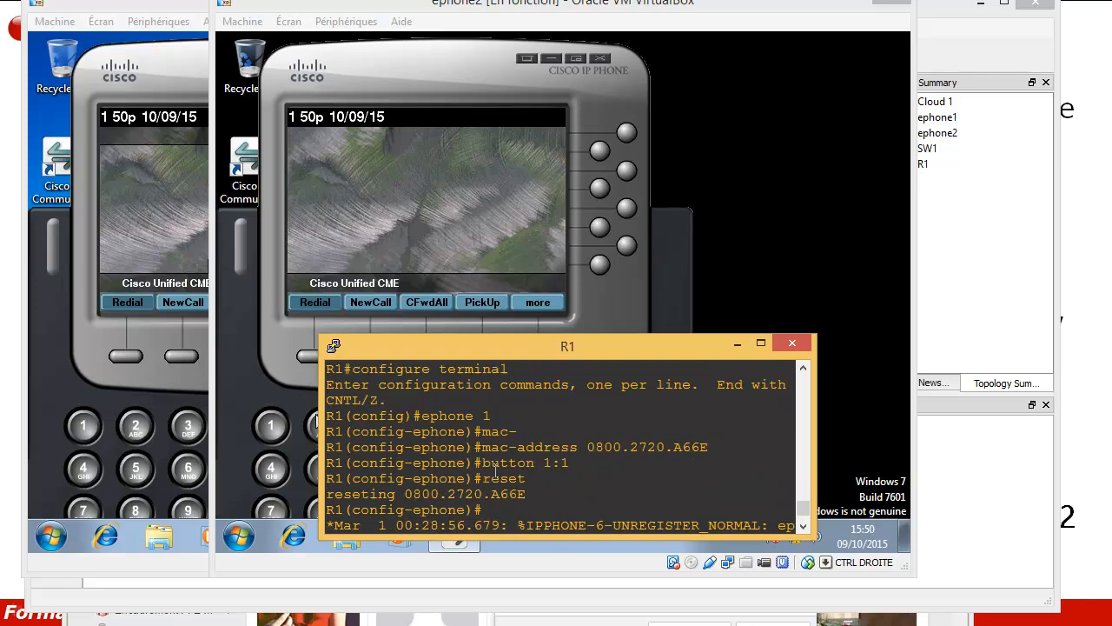
{"action": "scroll", "coordinate": [379, 471], "scroll_direction": "down", "scroll_amount": 5}
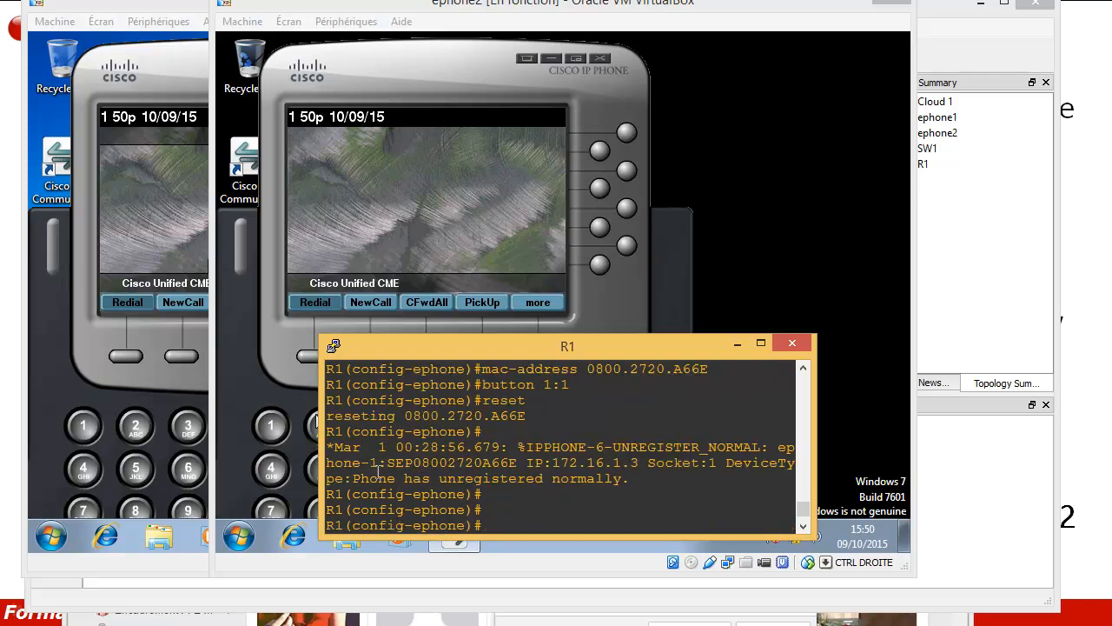
{"action": "scroll", "coordinate": [379, 470], "scroll_direction": "up", "scroll_amount": 5}
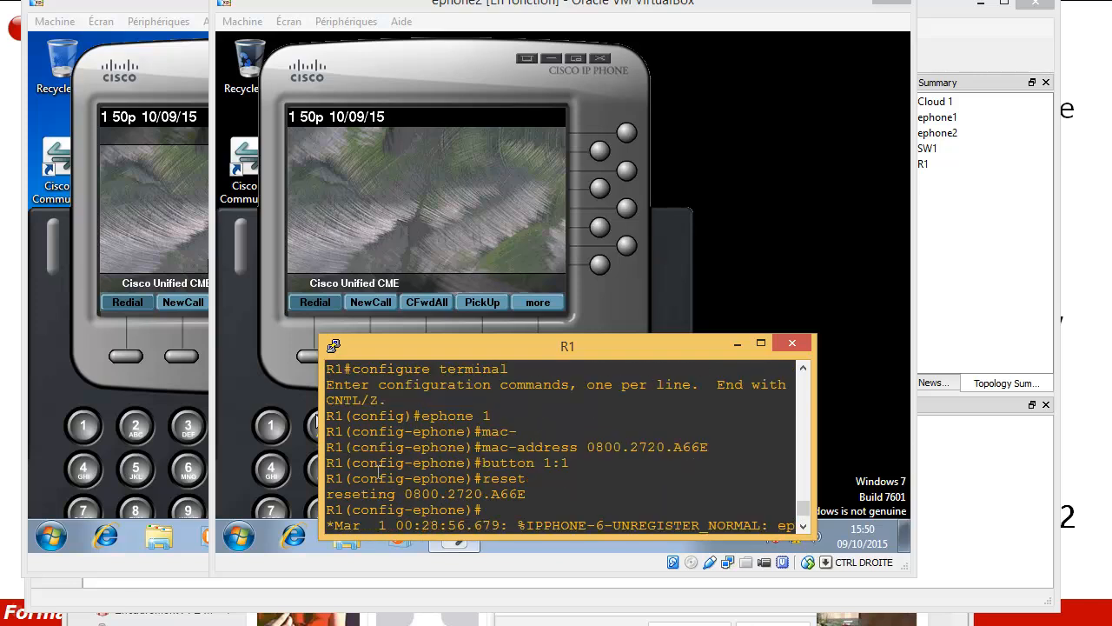
{"action": "scroll", "coordinate": [379, 470], "scroll_direction": "up", "scroll_amount": 2}
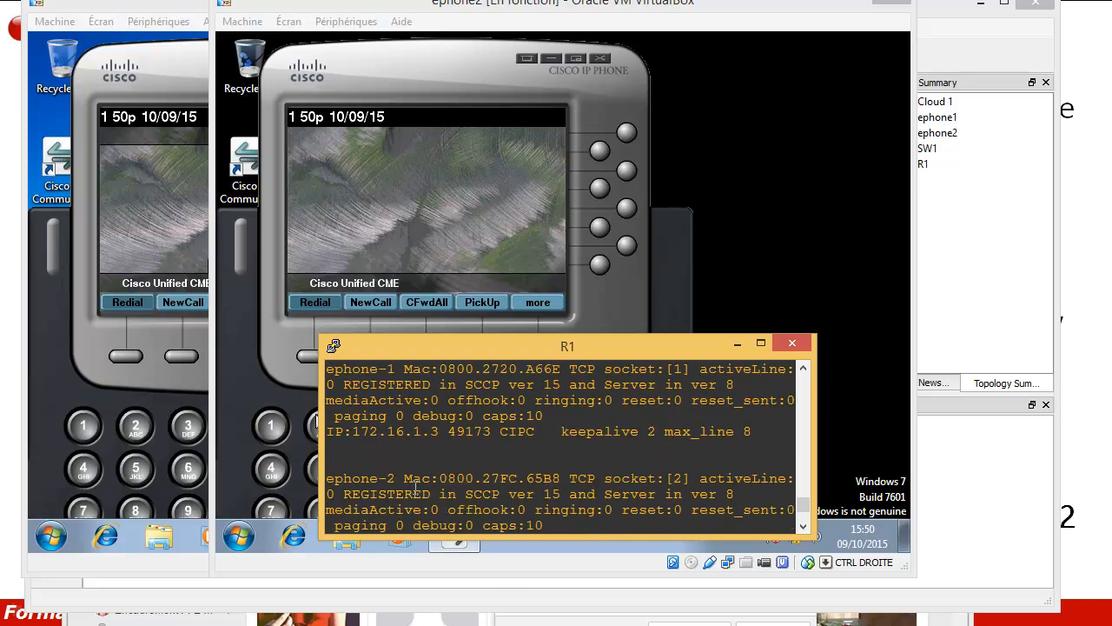
{"action": "left_click_drag", "start_coordinate": [442, 478], "coordinate": [562, 472]}
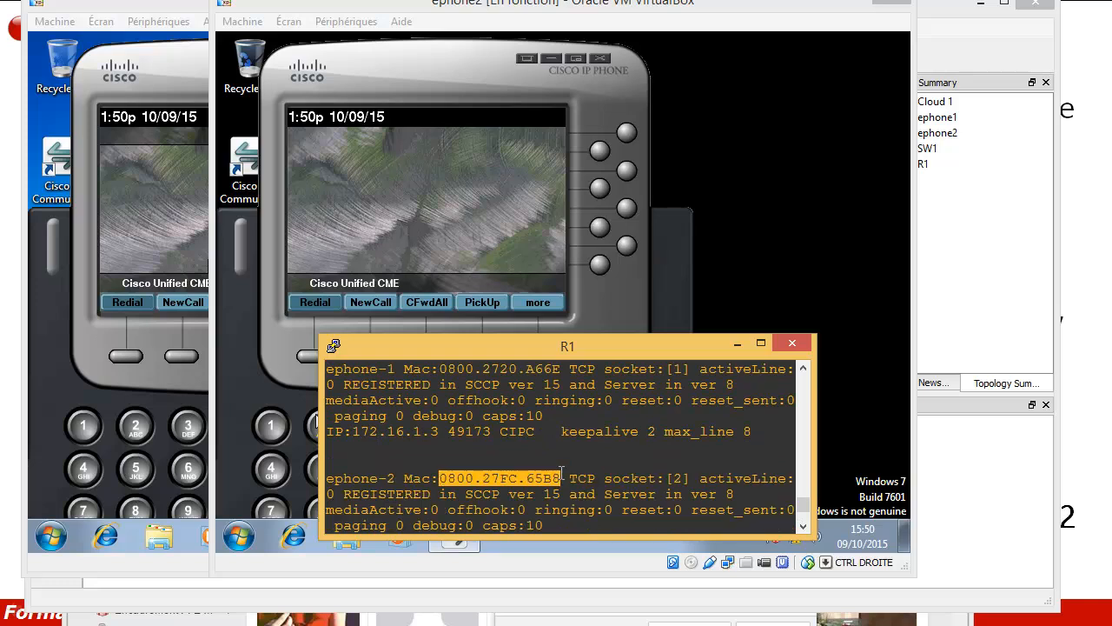
{"action": "right_click", "coordinate": [491, 478]}
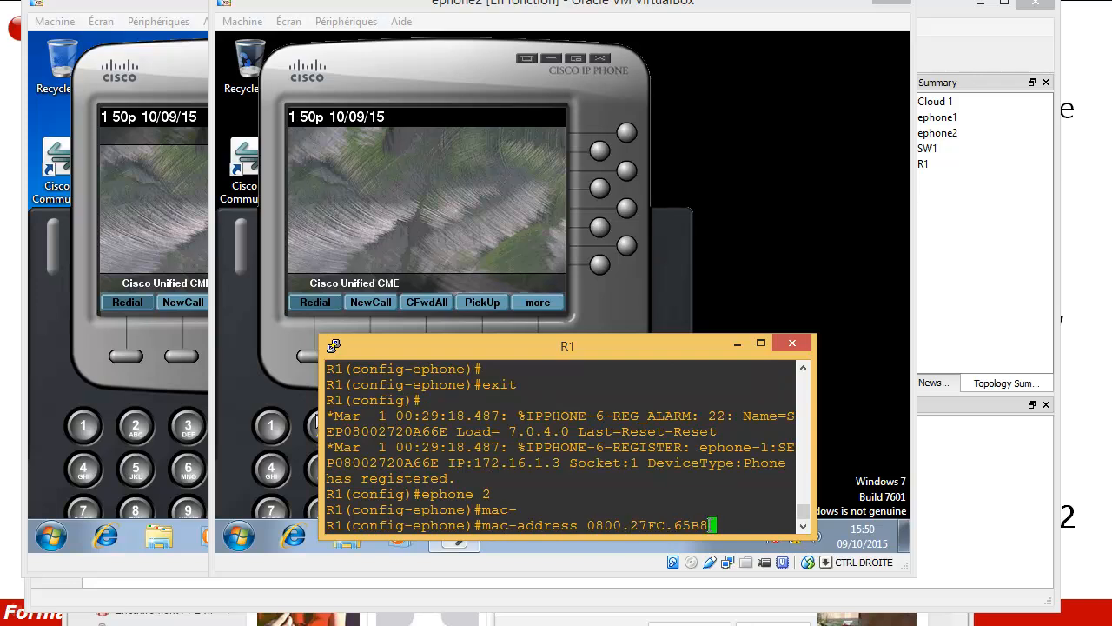
{"action": "key", "text": "Return"}
Assign button 1:2 to ephone 2 and reset the phone.
{"action": "type", "text": "b"}
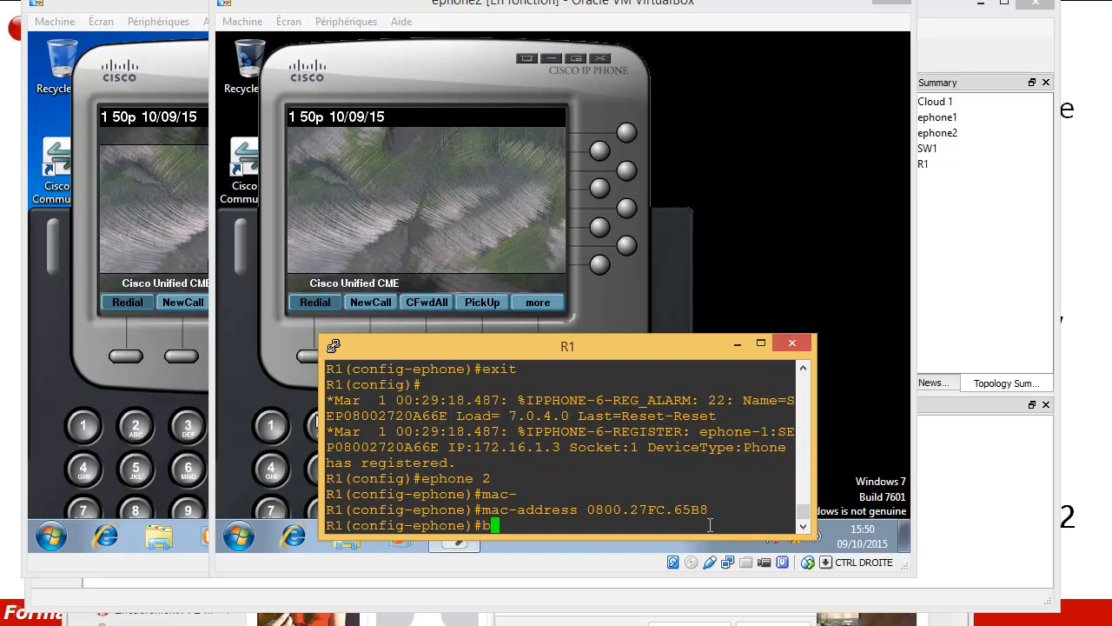
{"action": "type", "text": "utton 1:2"}
{"action": "key", "text": "Return"}
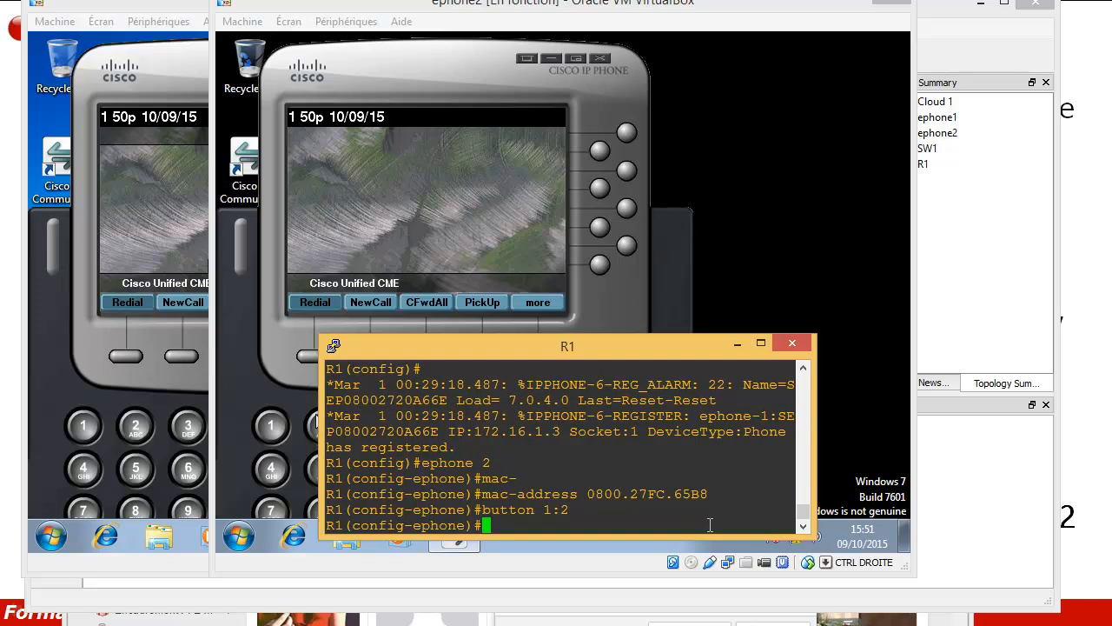
{"action": "type", "text": "restt"}
{"action": "key", "text": "Return"}
{"action": "key", "text": "Return"}
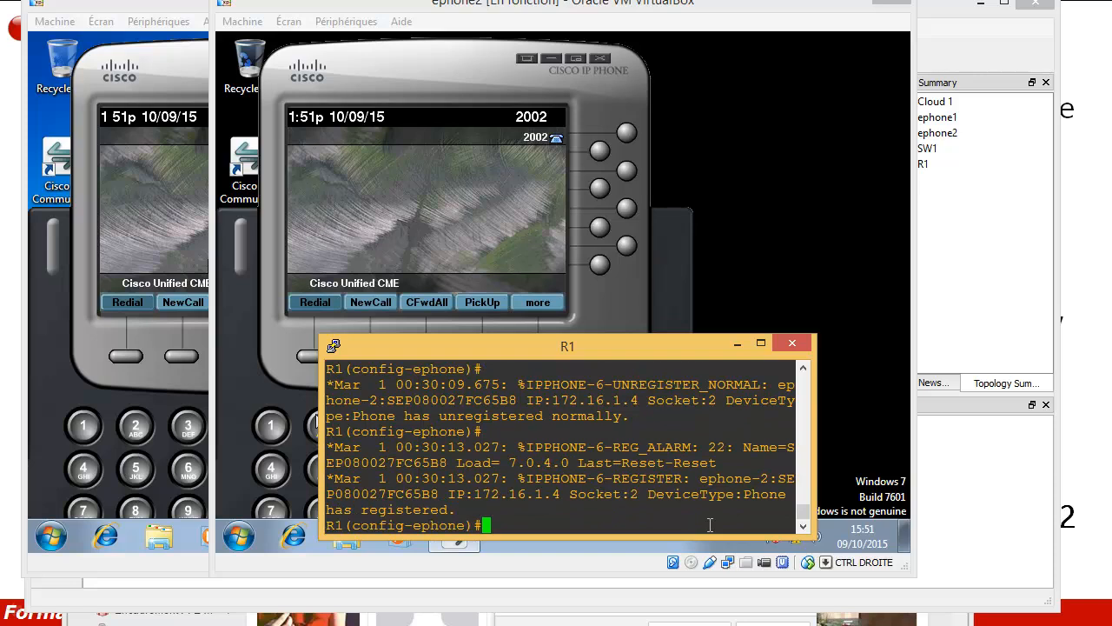
{"action": "key", "text": "Return"}
{"action": "key", "text": "Return"}
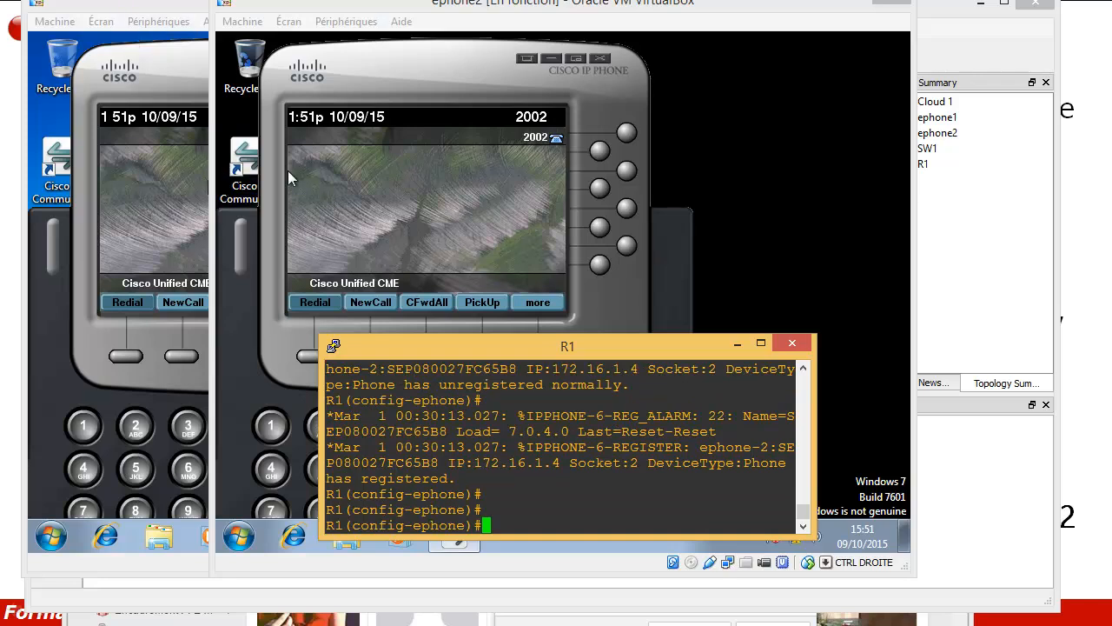
Move the ephone2 window aside, call extension 2002 from the ephone1 phone, and answer the call on ephone2.
{"action": "left_click_drag", "start_coordinate": [365, 9], "coordinate": [496, 6]}
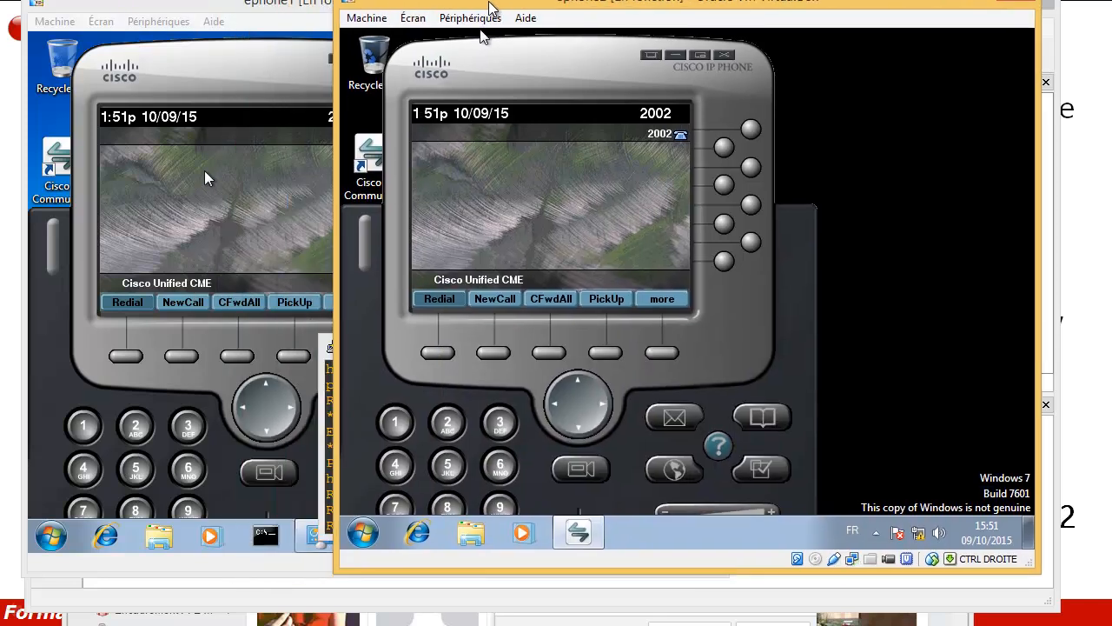
{"action": "left_click", "coordinate": [177, 303]}
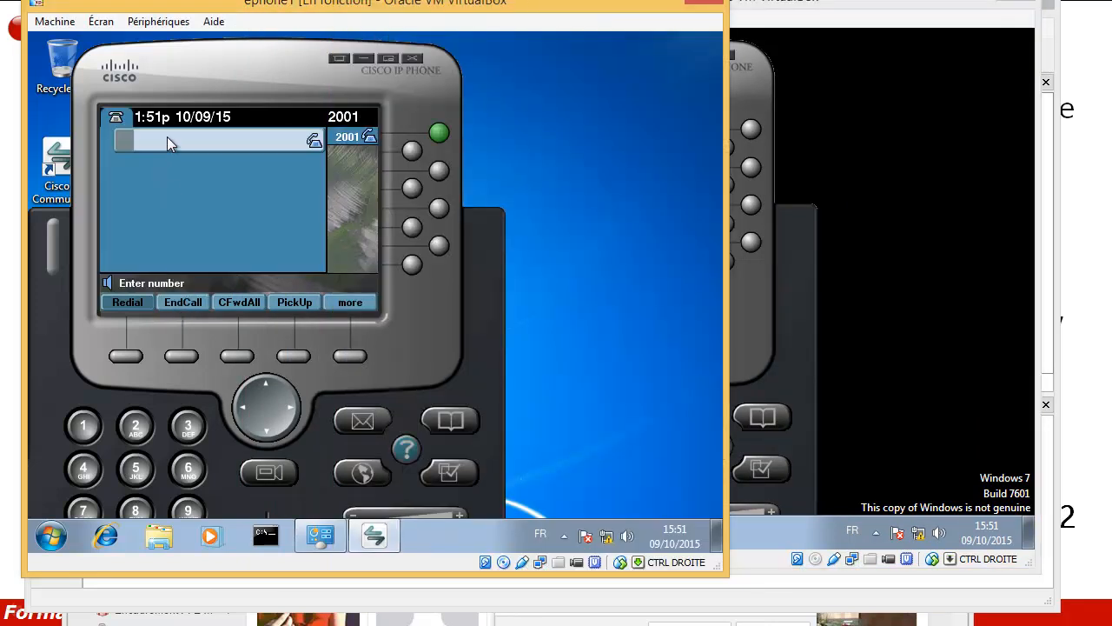
{"action": "type", "text": "2002"}
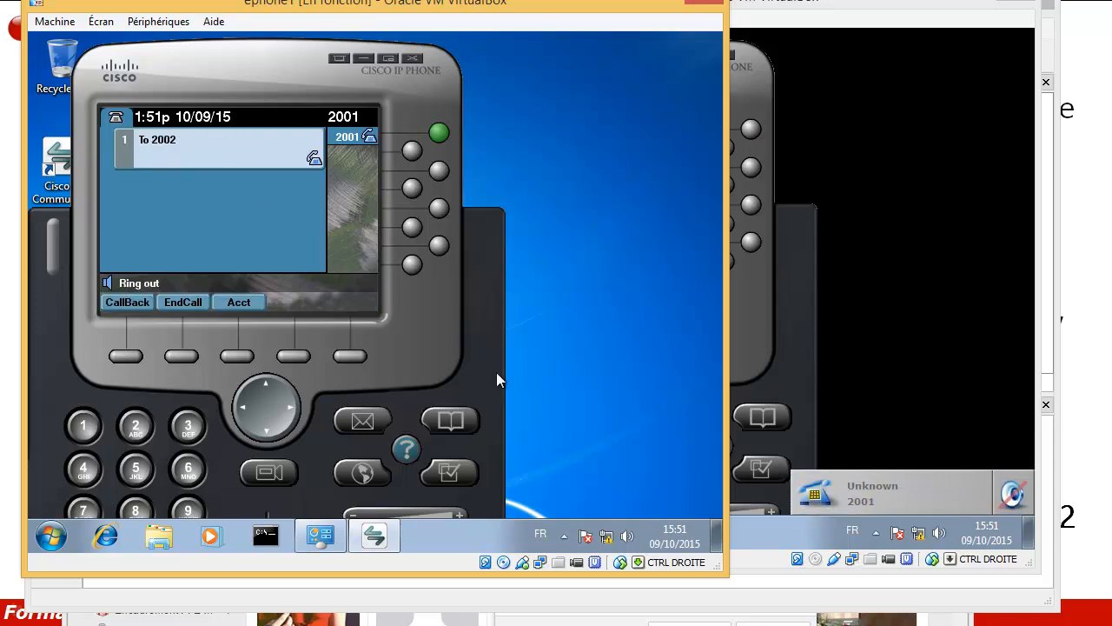
{"action": "left_click", "coordinate": [873, 492]}
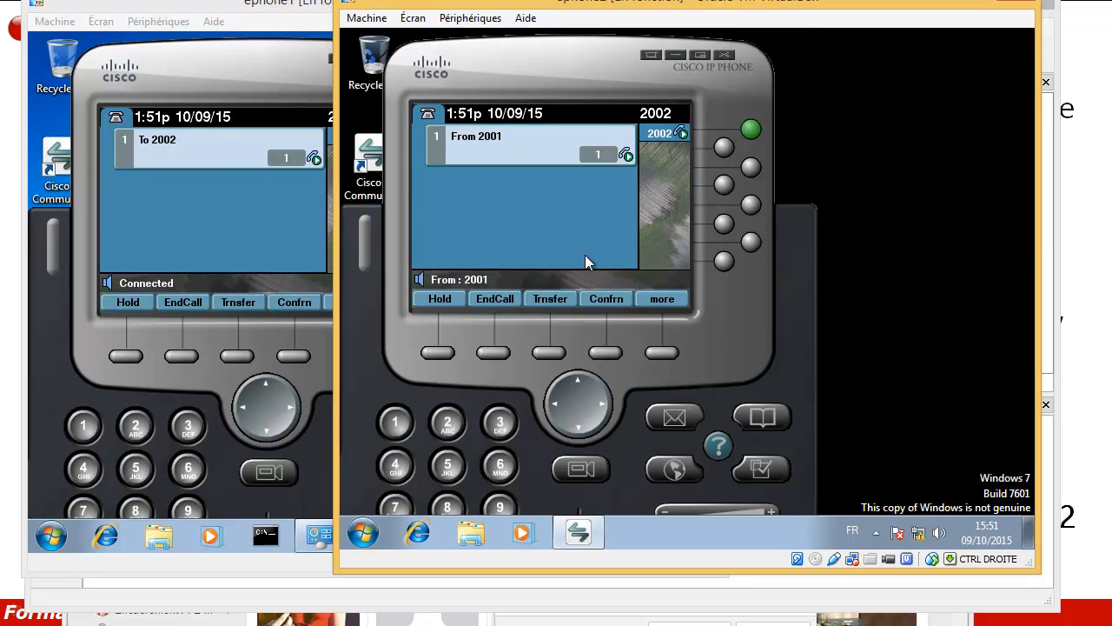